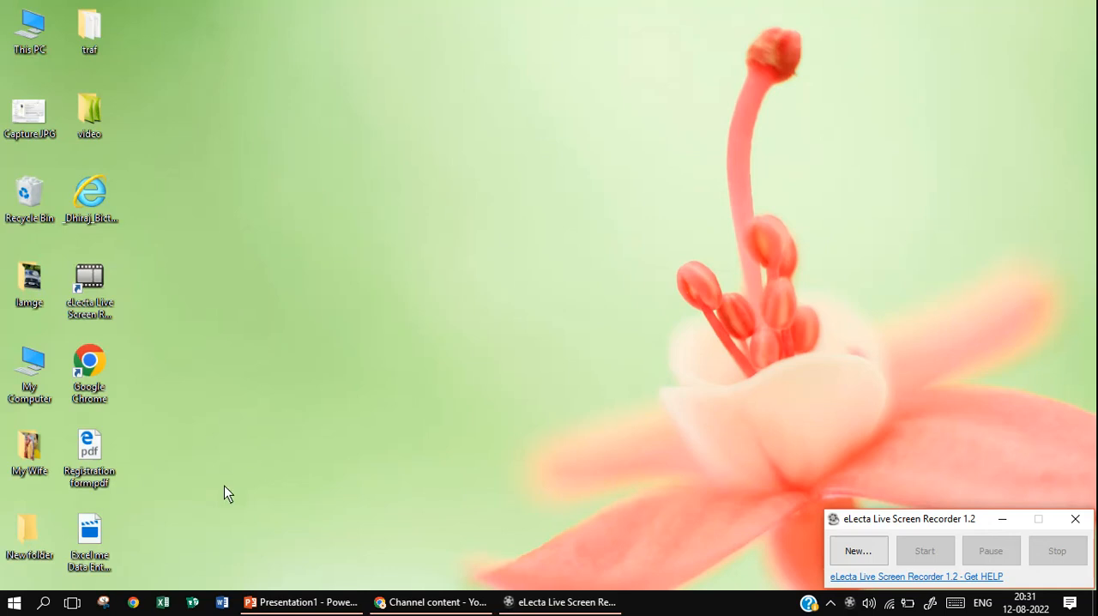
Switch to Excel and create a blank workbook
{"action": "left_click", "coordinate": [163, 602]}
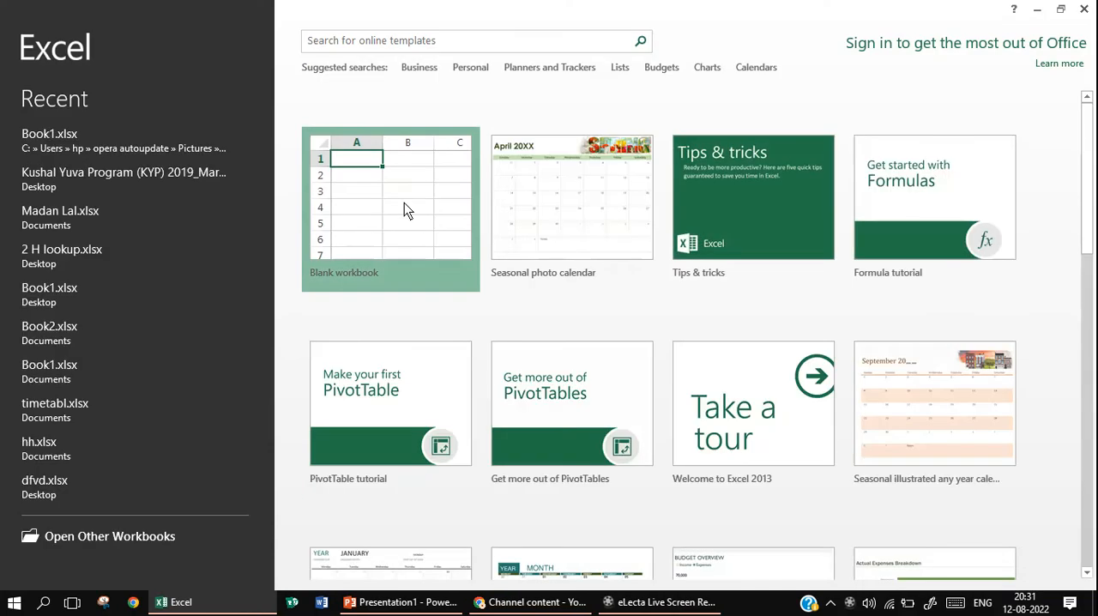
{"action": "left_click", "coordinate": [404, 203]}
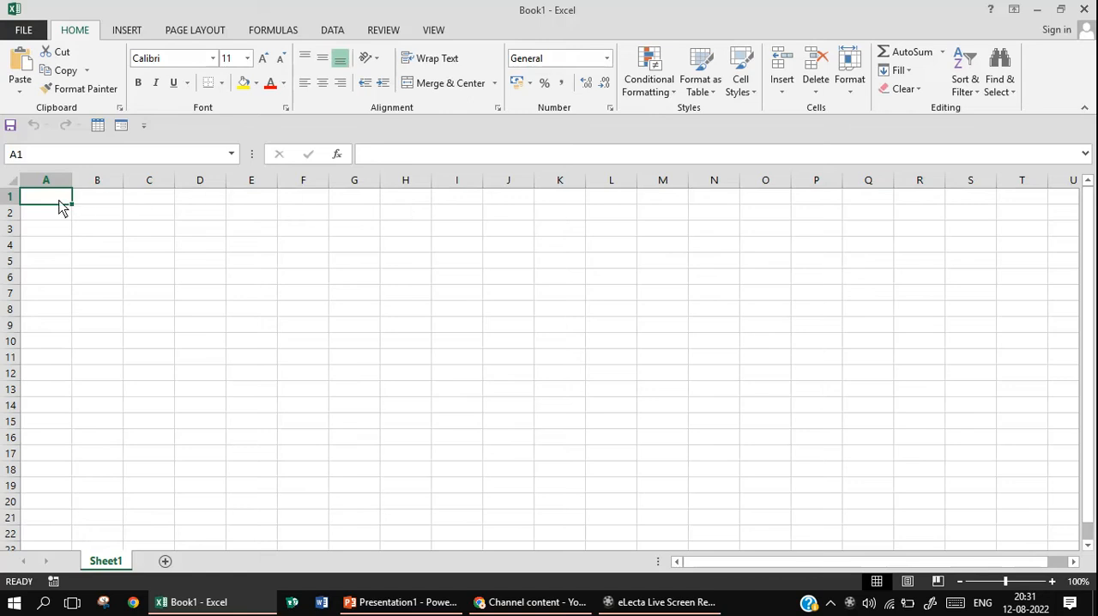
{"action": "left_click_drag", "start_coordinate": [60, 206], "coordinate": [355, 254]}
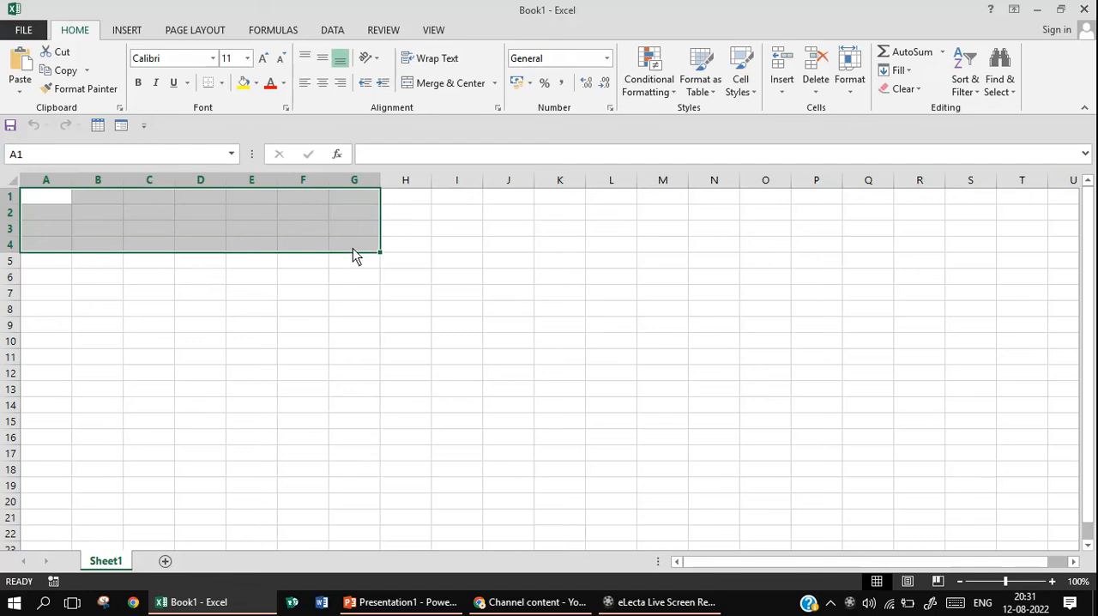
{"action": "double_click", "coordinate": [50, 199]}
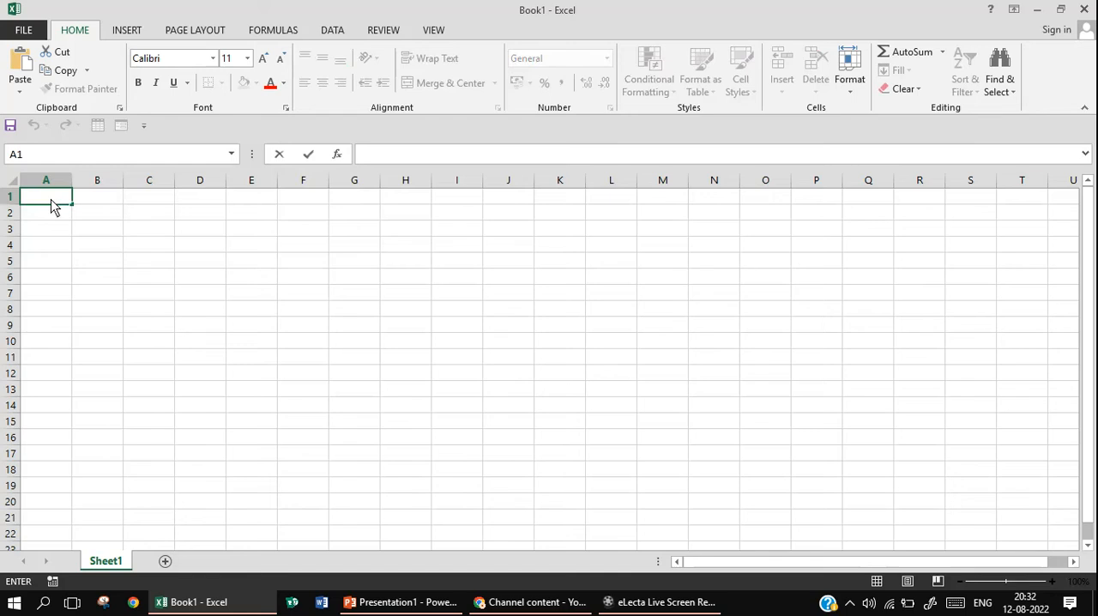
{"action": "left_click", "coordinate": [102, 201]}
Merge and center cells A1:I4 and enter the title "Salary Sheet" in the merged cell
{"action": "left_click_drag", "start_coordinate": [63, 199], "coordinate": [461, 246]}
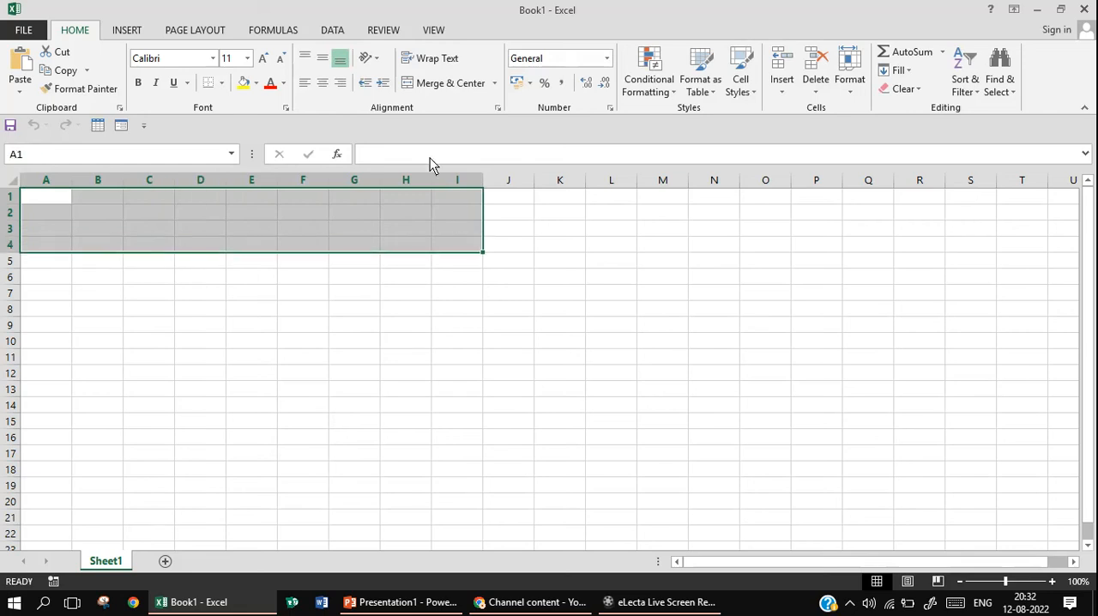
{"action": "left_click", "coordinate": [452, 89]}
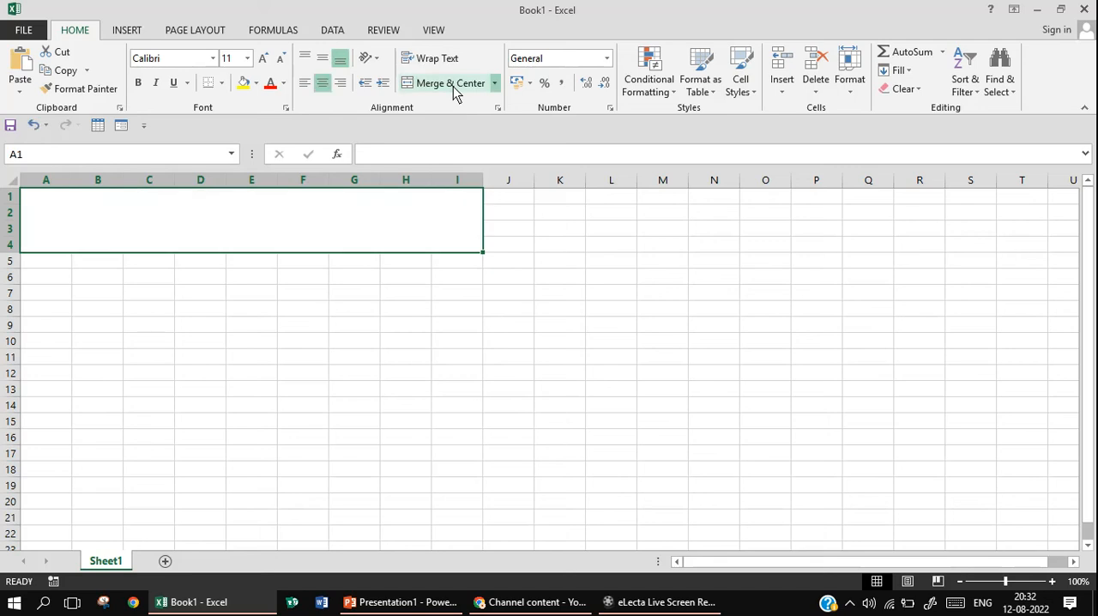
{"action": "type", "text": "S"}
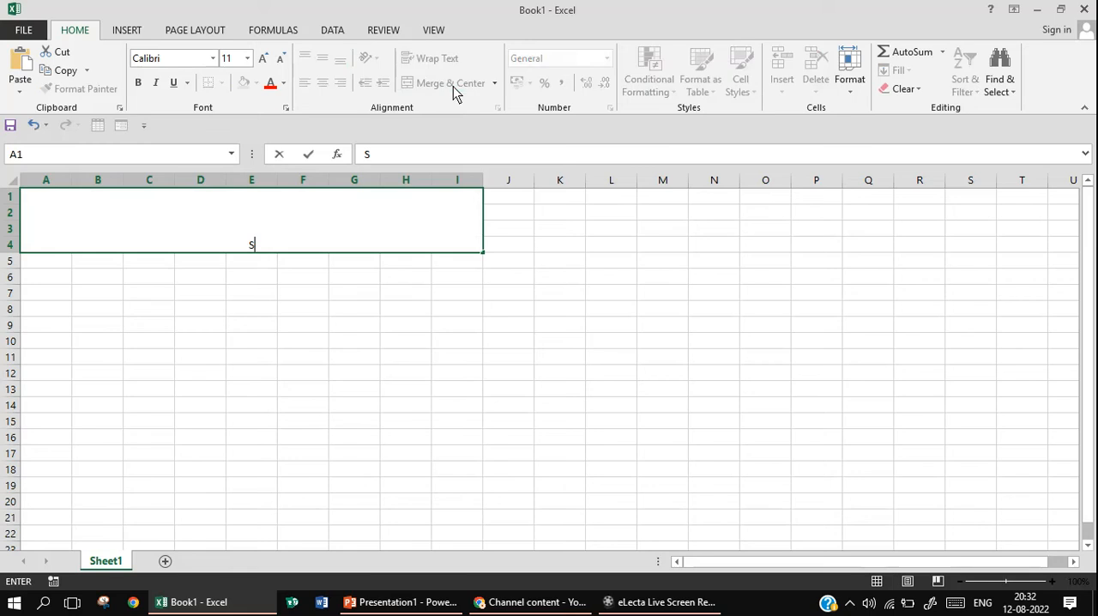
{"action": "type", "text": "alary Sheet"}
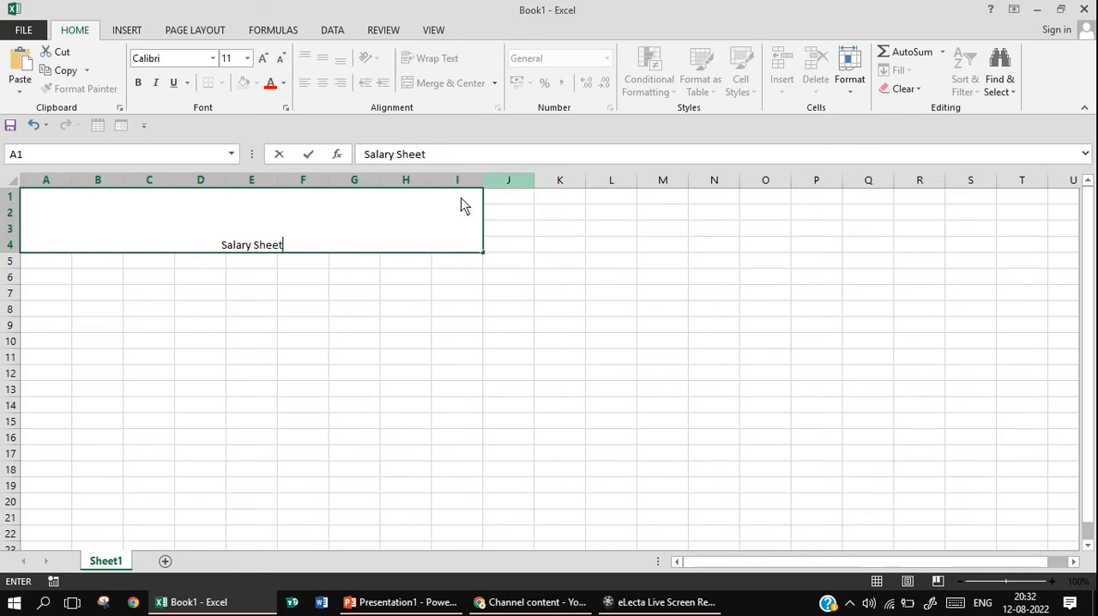
{"action": "left_click", "coordinate": [385, 284]}
Enlarge the Salary Sheet title to font size 48
{"action": "left_click", "coordinate": [338, 235]}
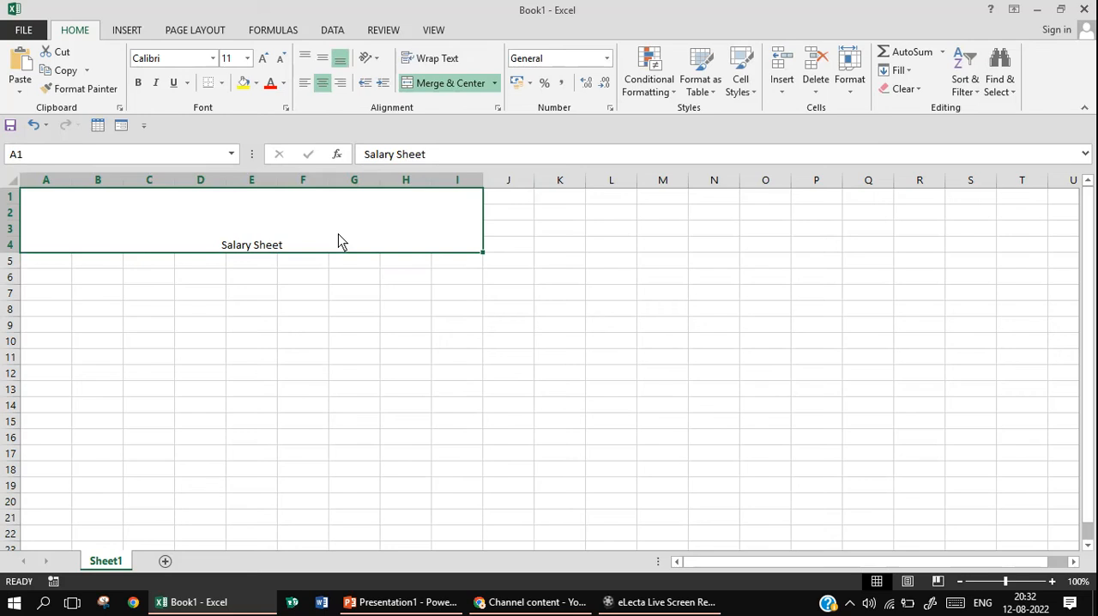
{"action": "left_click", "coordinate": [264, 58]}
{"action": "left_click", "coordinate": [264, 58]}
{"action": "left_click", "coordinate": [264, 58]}
{"action": "left_click", "coordinate": [264, 58]}
{"action": "left_click", "coordinate": [264, 58]}
{"action": "left_click", "coordinate": [264, 58]}
{"action": "left_click", "coordinate": [264, 59]}
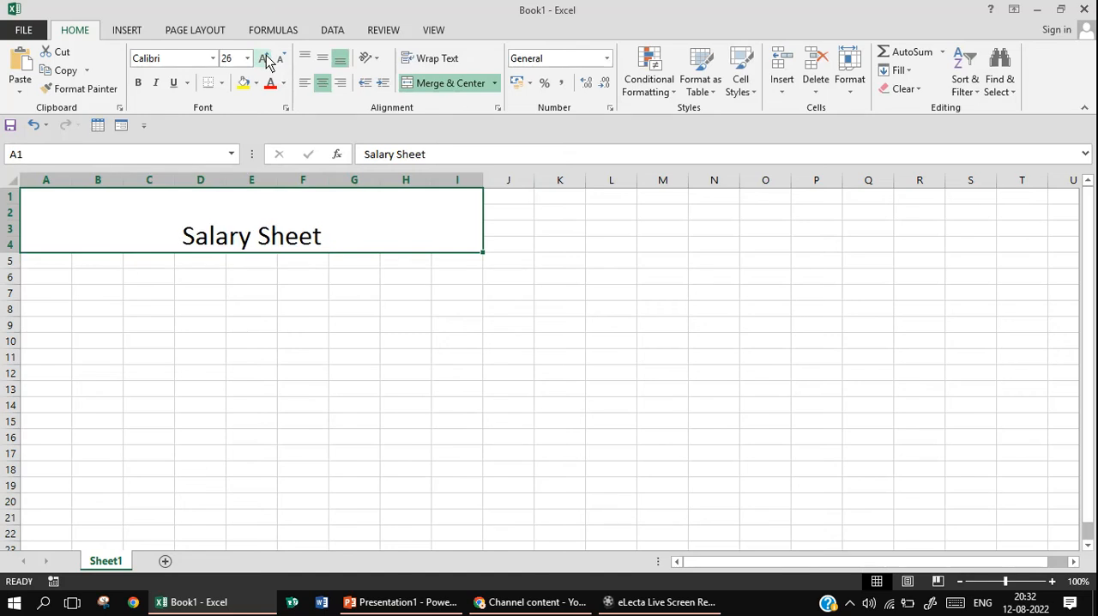
{"action": "left_click", "coordinate": [264, 59]}
{"action": "left_click", "coordinate": [265, 59]}
{"action": "left_click", "coordinate": [264, 58]}
{"action": "left_click", "coordinate": [266, 58]}
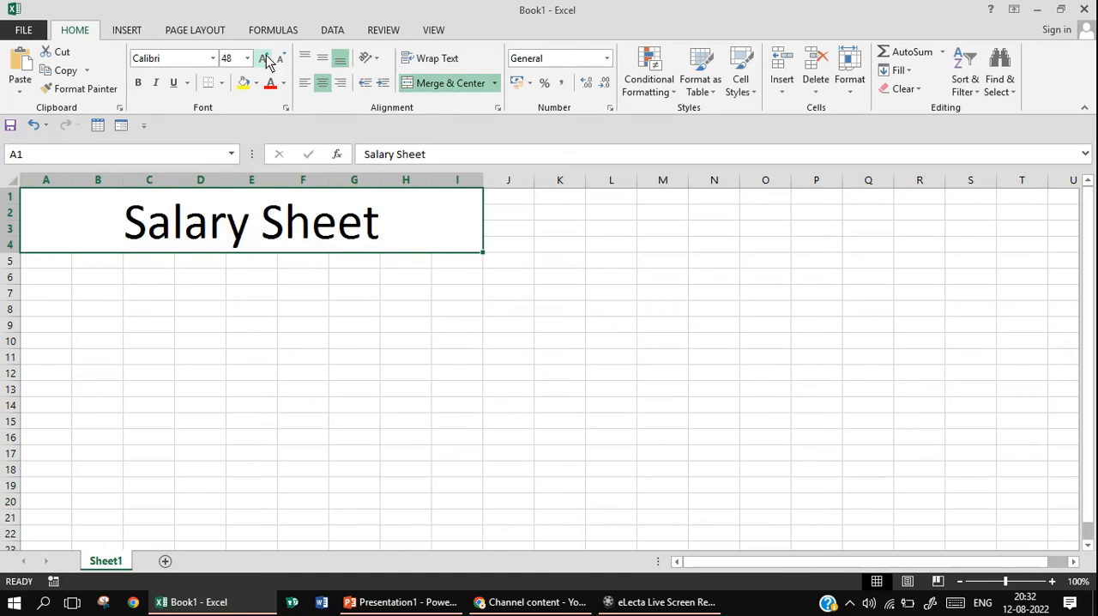
Align the Salary Sheet title to the vertical middle and horizontal center of its merged cell
{"action": "left_click", "coordinate": [323, 59]}
{"action": "left_click", "coordinate": [323, 82]}
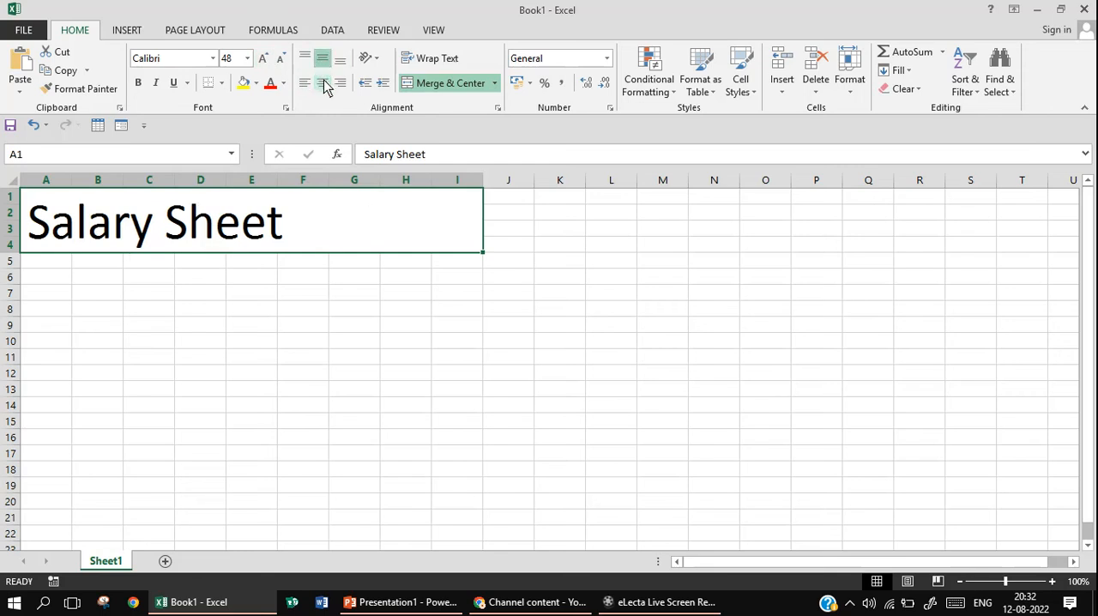
{"action": "left_click", "coordinate": [323, 82]}
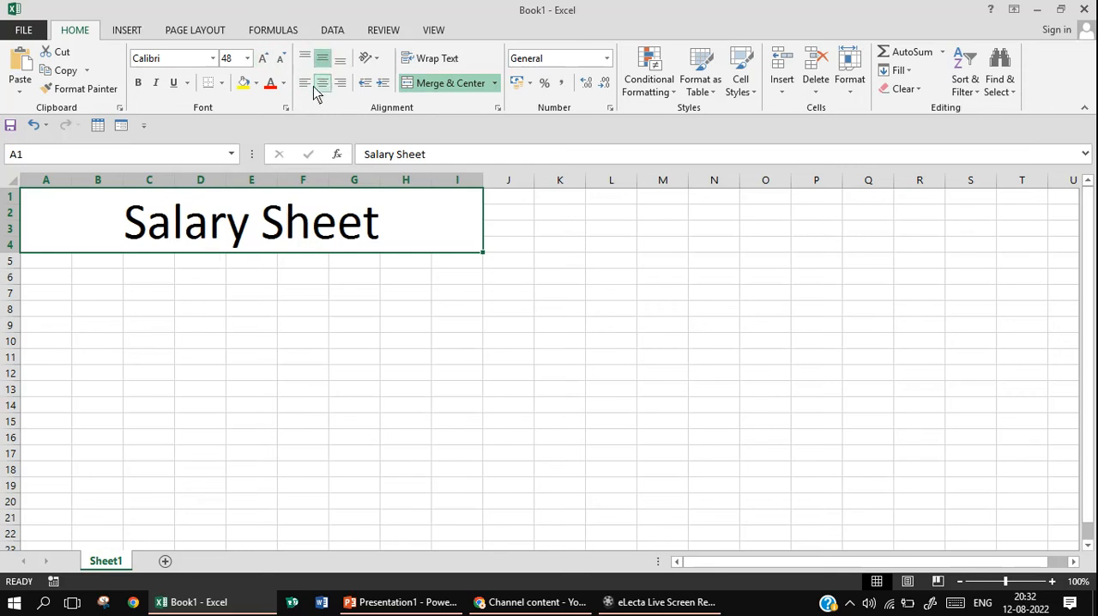
Enter the column headings "S.No", "Emp ID" and "Emp Name" in cells A5, B5 and C5
{"action": "left_click", "coordinate": [62, 268]}
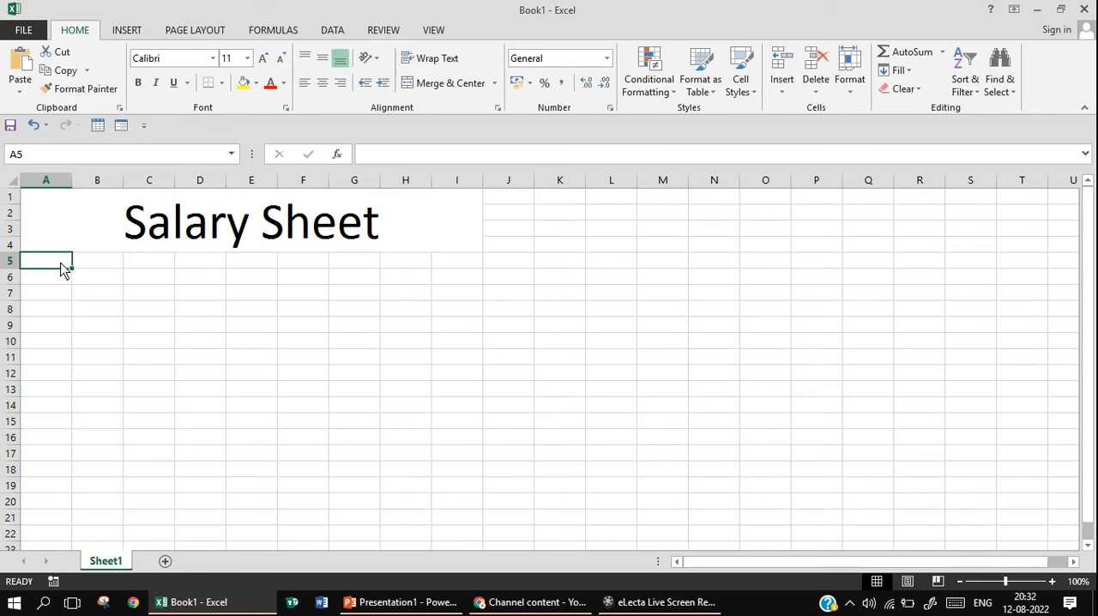
{"action": "type", "text": "S."}
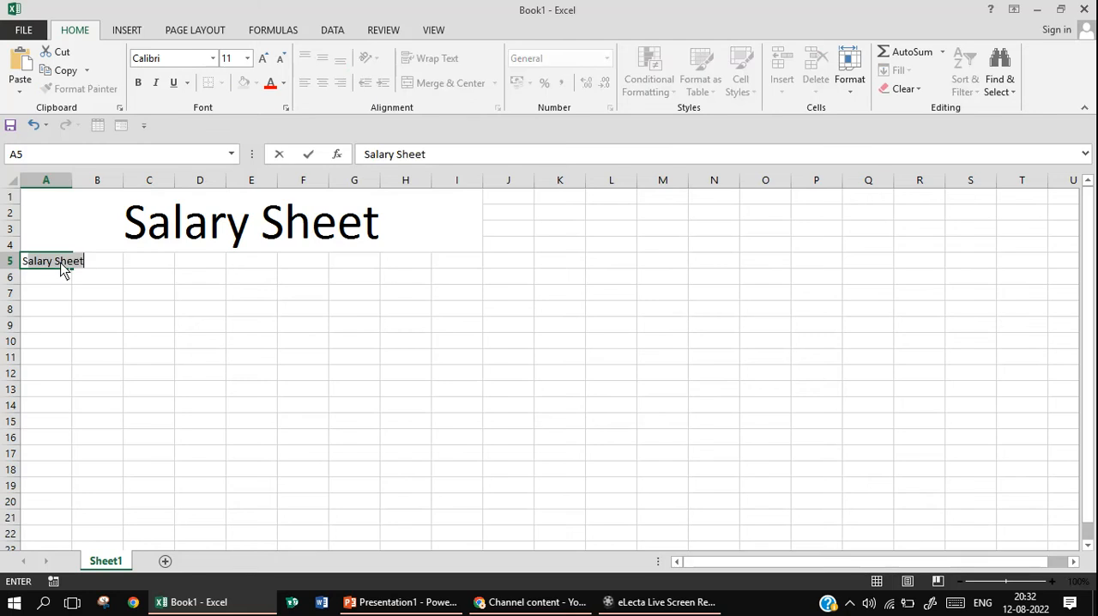
{"action": "type", "text": "No"}
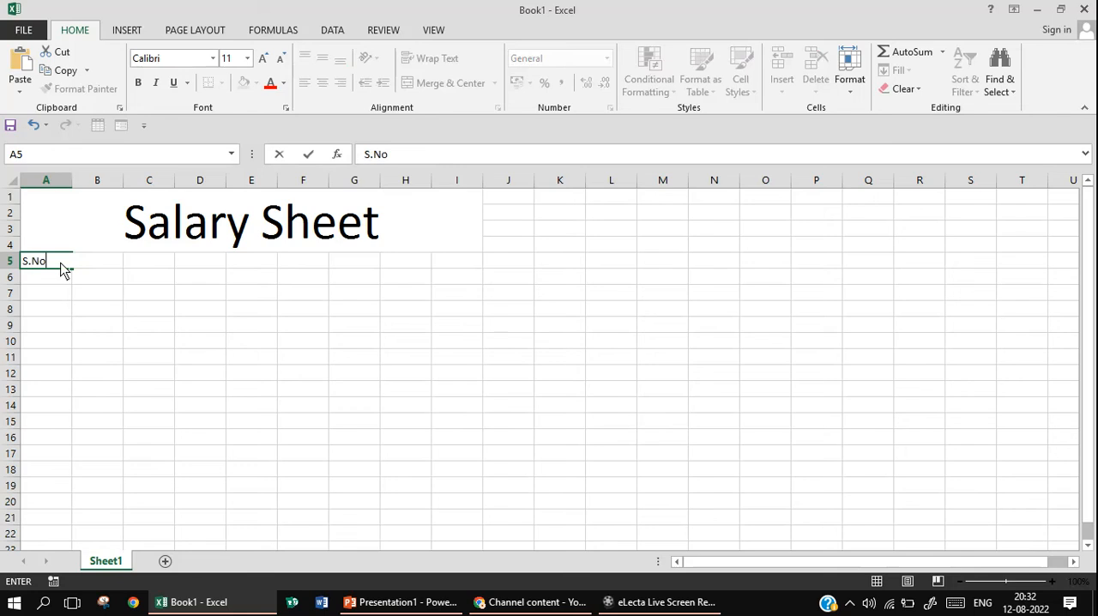
{"action": "key", "text": "Tab"}
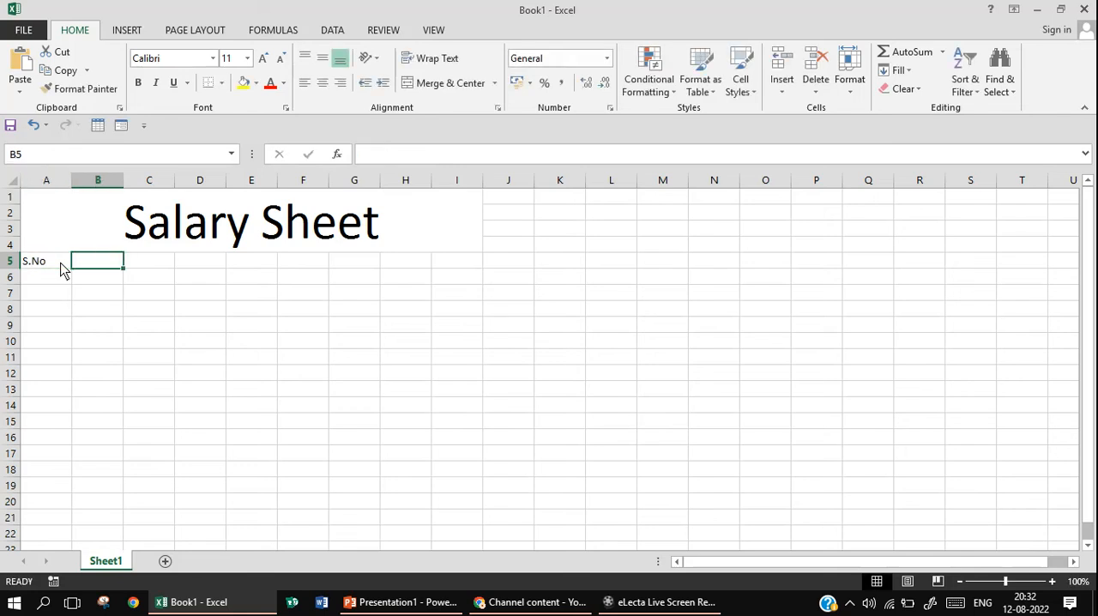
{"action": "type", "text": "E"}
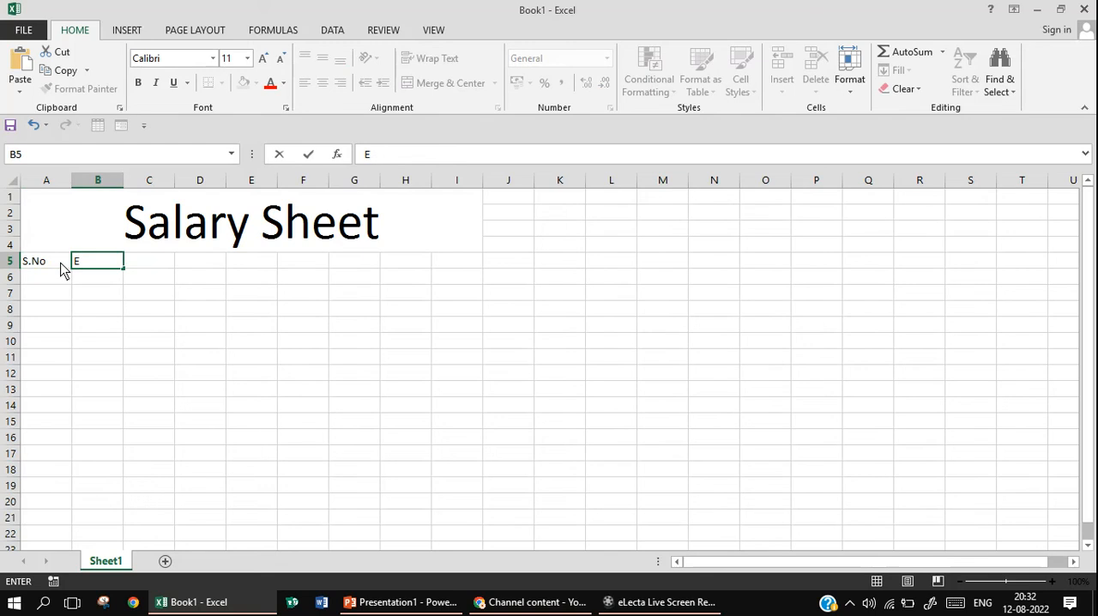
{"action": "type", "text": "mp ID"}
{"action": "key", "text": "Tab"}
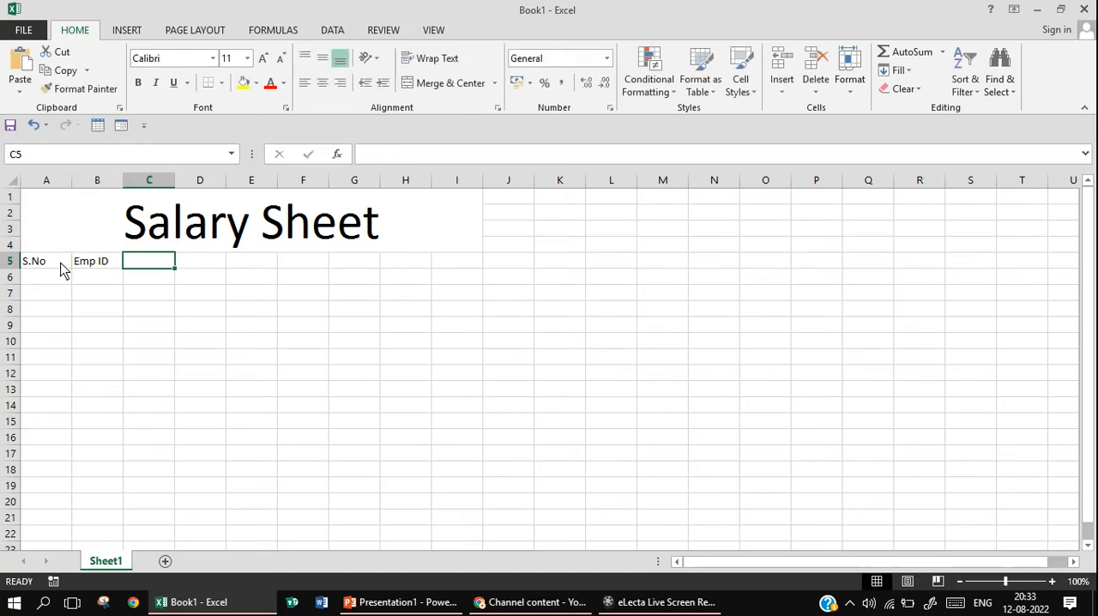
{"action": "type", "text": "E"}
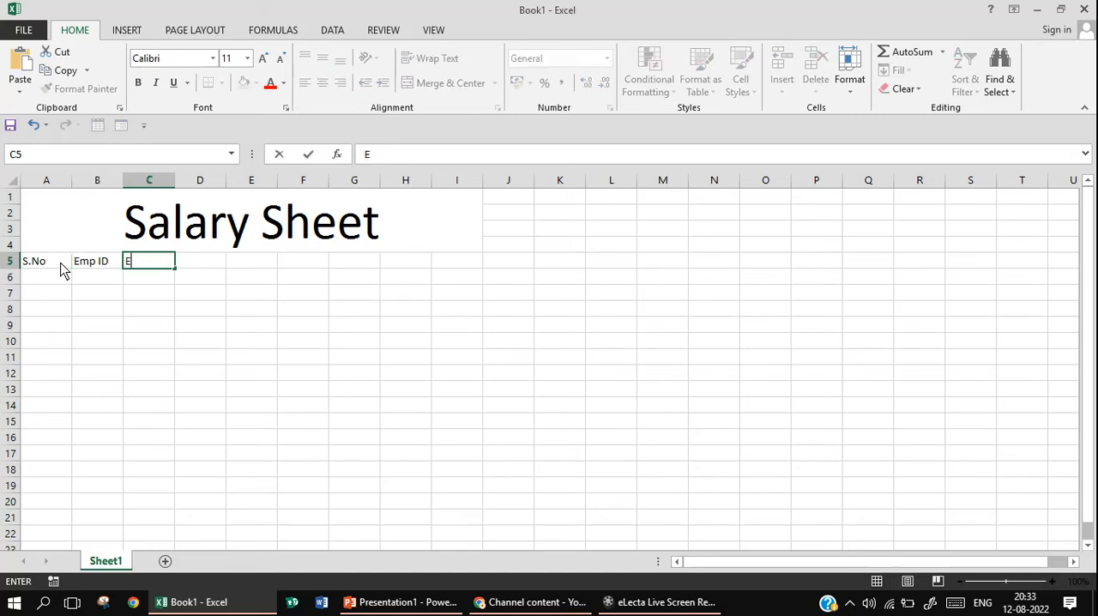
{"action": "type", "text": "mp Name"}
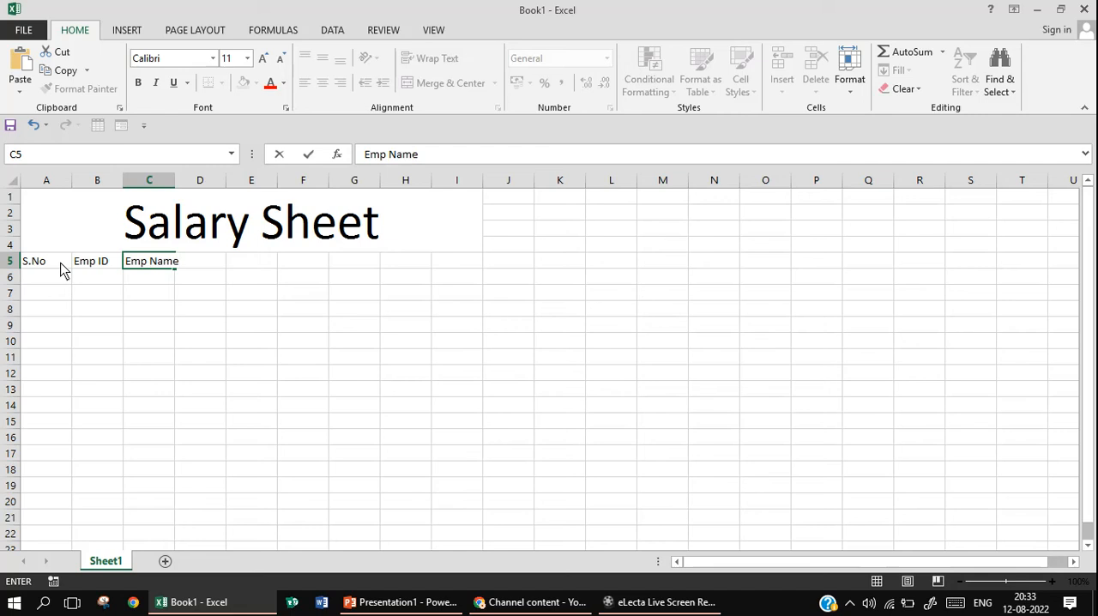
{"action": "key", "text": "Tab"}
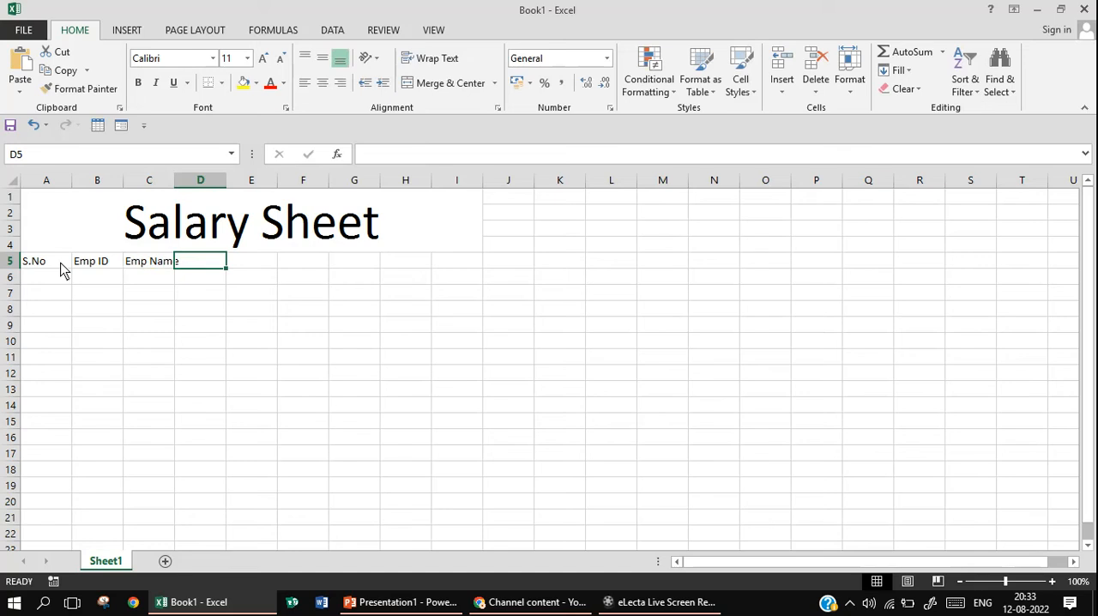
Enter the column heading "Designation" in cell D5
{"action": "type", "text": "d"}
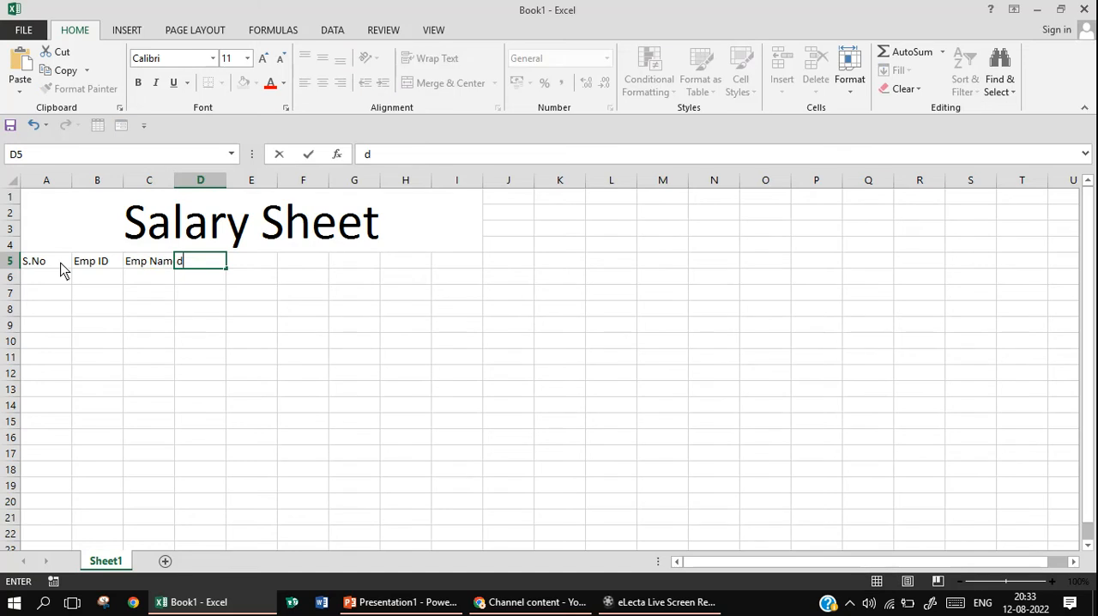
{"action": "key", "text": "BackSpace"}
{"action": "type", "text": "DE"}
{"action": "key", "text": "BackSpace"}
{"action": "type", "text": "esignation"}
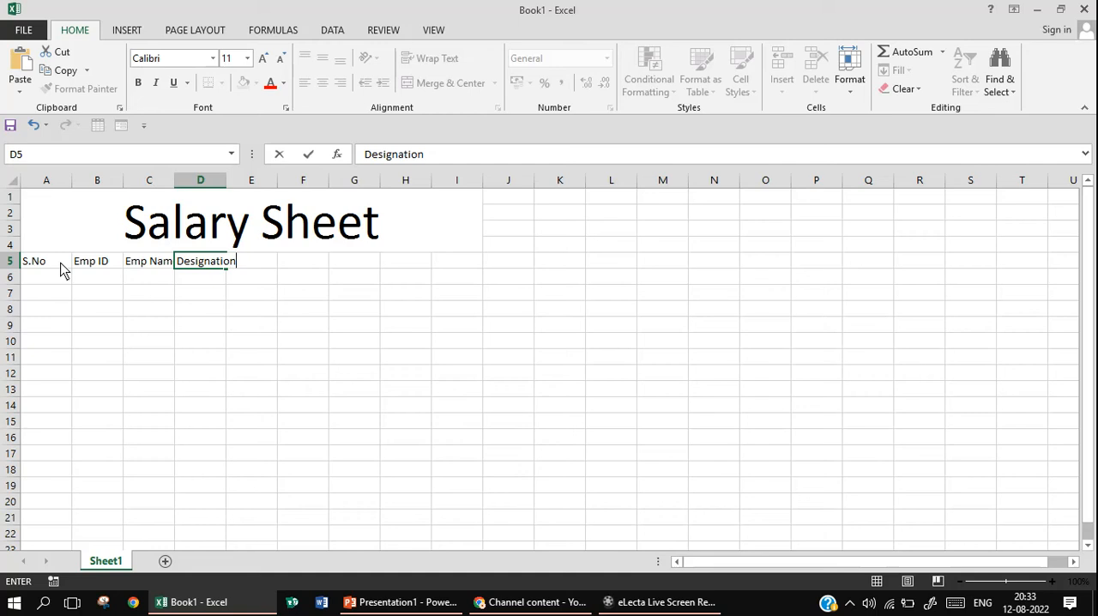
{"action": "key", "text": "Tab"}
Enter the column heading "Working Days" in cell E5
{"action": "type", "text": "Word"}
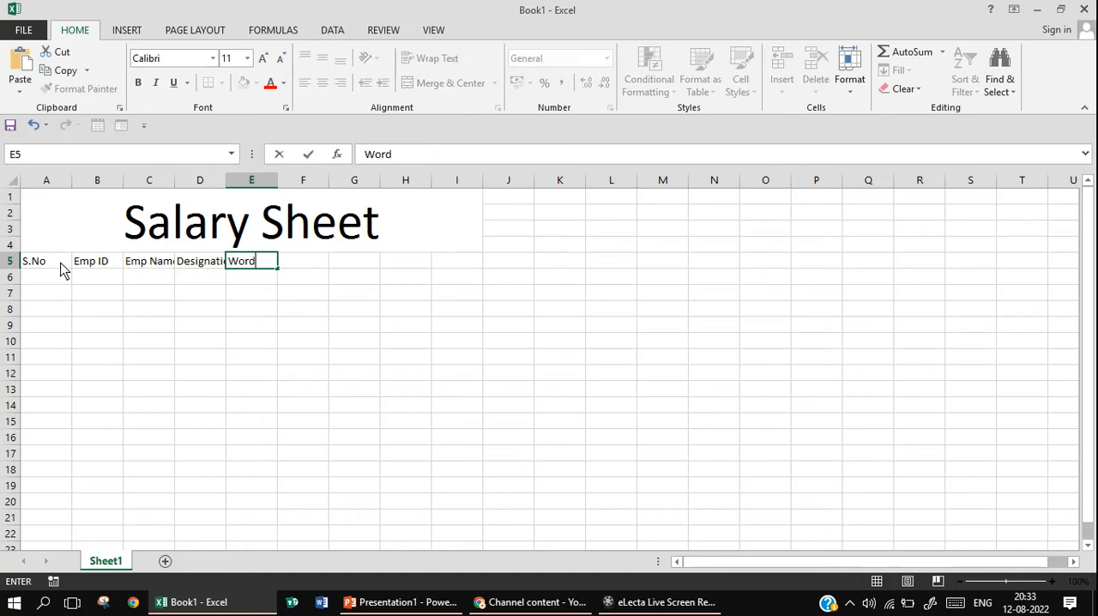
{"action": "key", "text": "BackSpace"}
{"action": "type", "text": "king Day"}
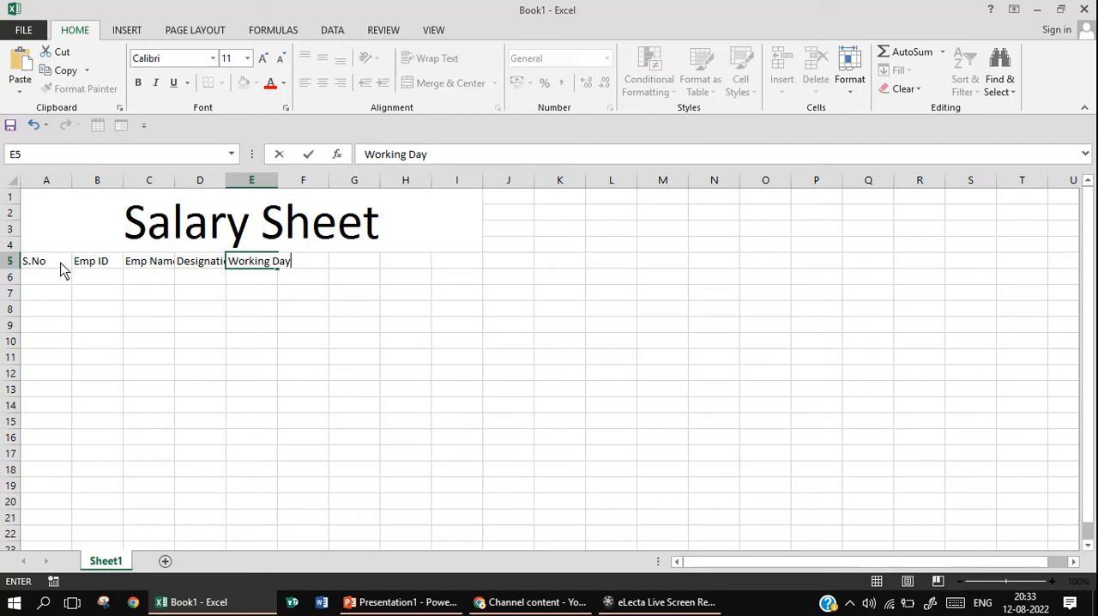
{"action": "type", "text": "s"}
{"action": "key", "text": "Tab"}
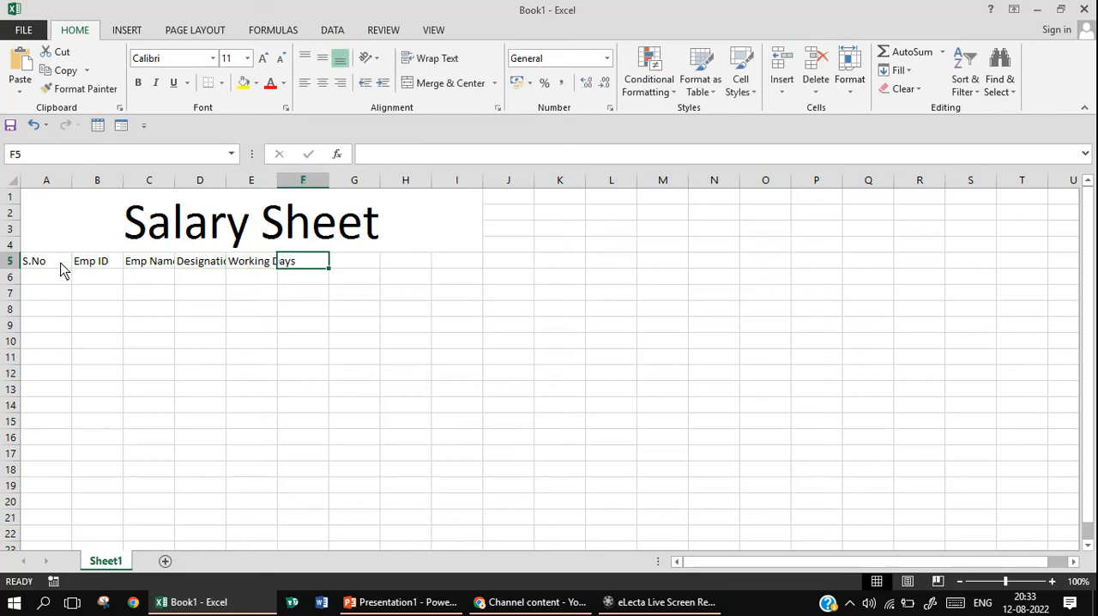
Enter the column heading "Basic Salay" in cell F5
{"action": "type", "text": "Ba"}
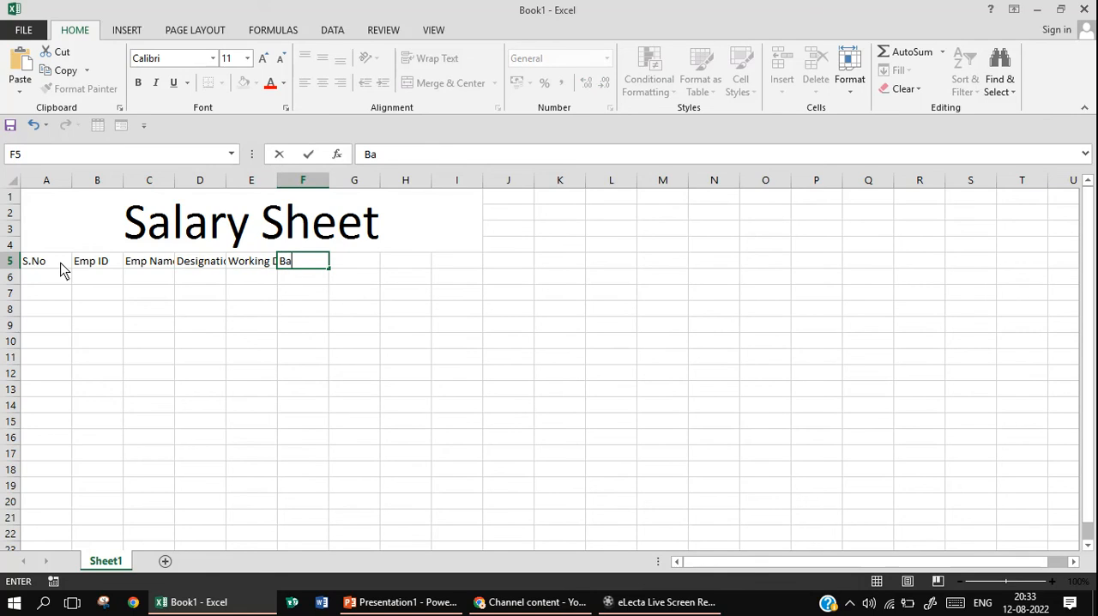
{"action": "type", "text": "sic Salay"}
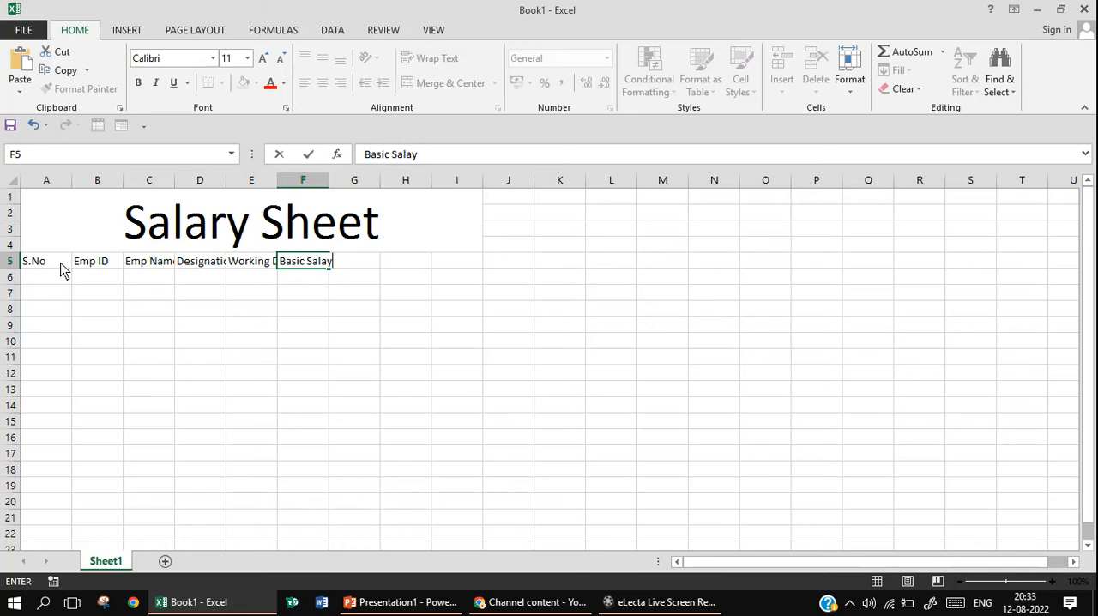
{"action": "left_click", "coordinate": [383, 276]}
Merge and center cells G5:J5 and enter the heading "Payment Details" in the merged cell
{"action": "left_click_drag", "start_coordinate": [368, 263], "coordinate": [506, 266]}
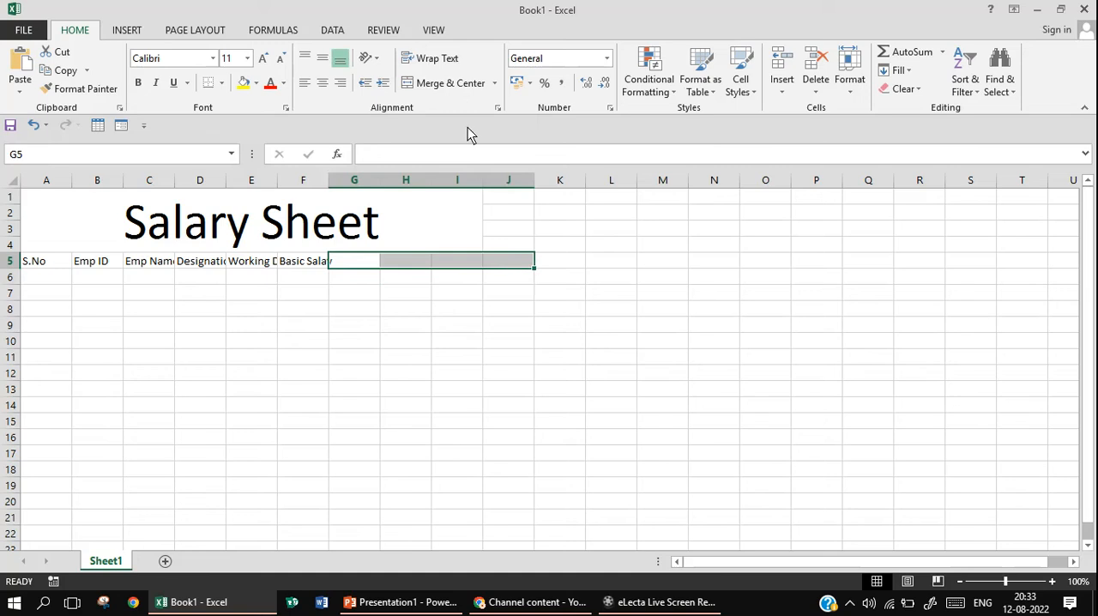
{"action": "left_click", "coordinate": [454, 91]}
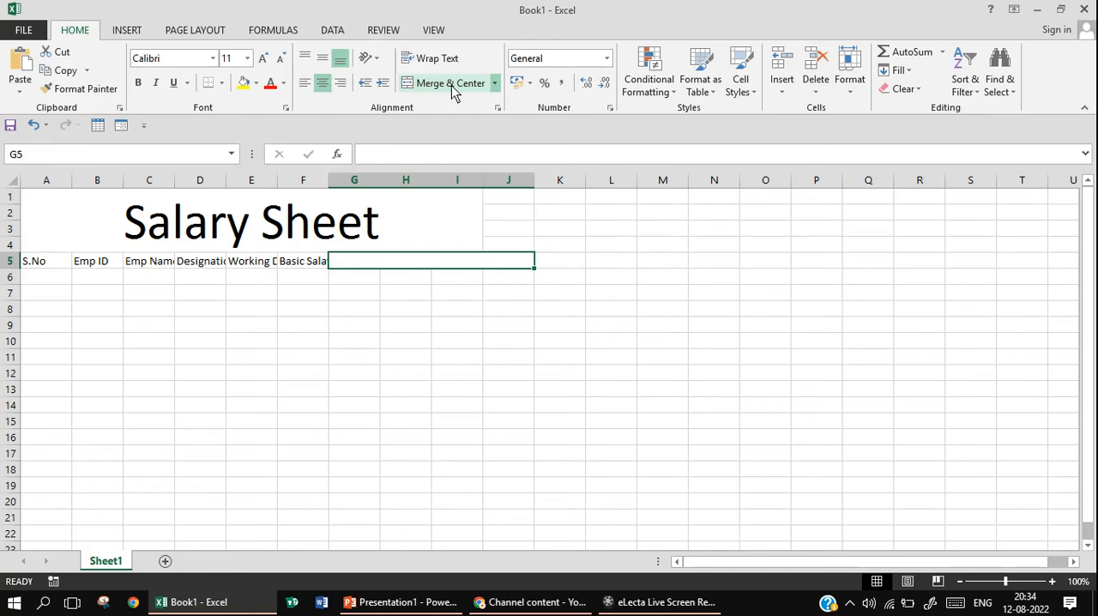
{"action": "type", "text": "Pay"}
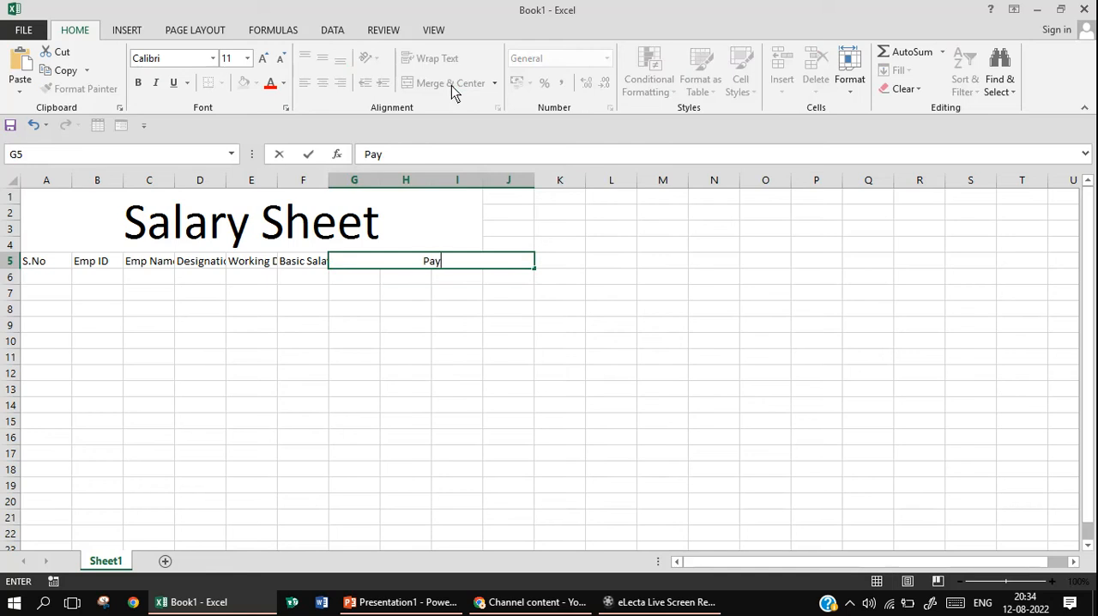
{"action": "type", "text": "ment Detail"}
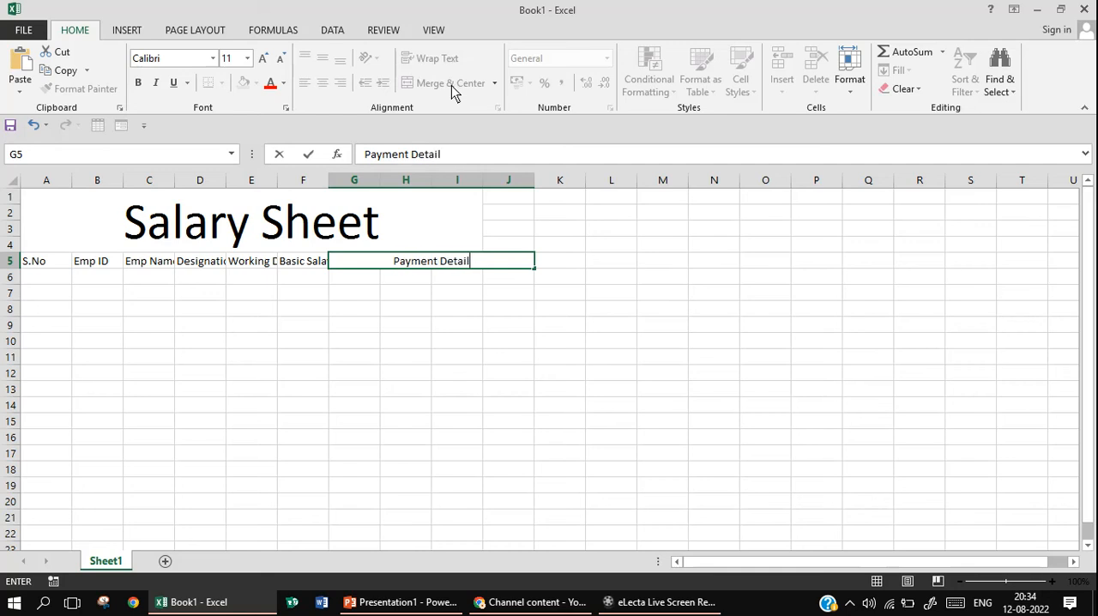
{"action": "type", "text": "s"}
{"action": "left_click", "coordinate": [344, 277]}
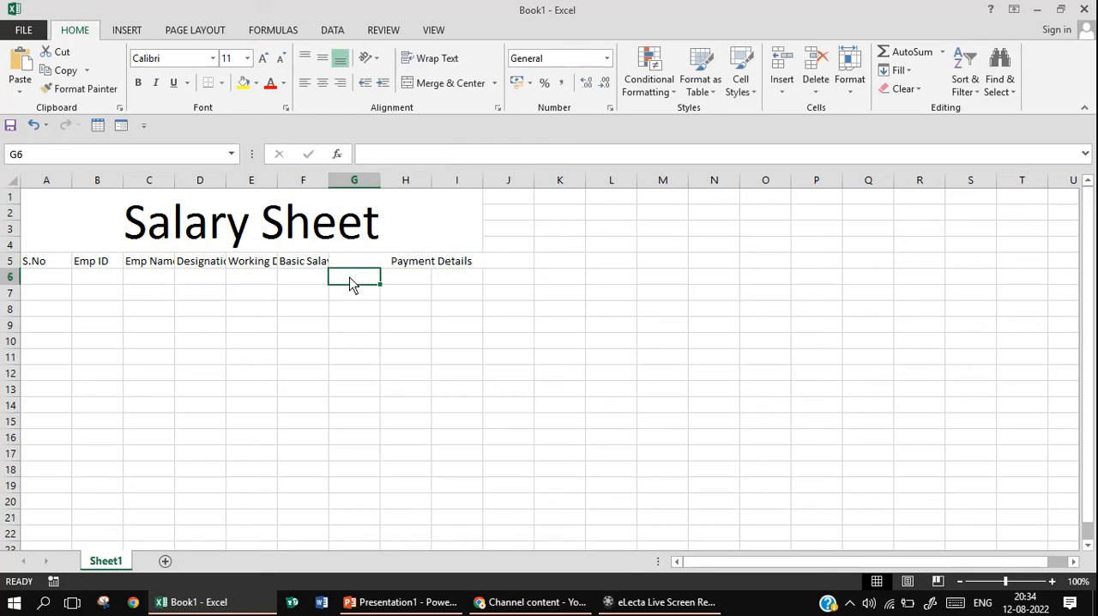
Merge and center cells G6:I6 and enter the subheading "Allowance %" in the merged cell
{"action": "left_click_drag", "start_coordinate": [350, 282], "coordinate": [454, 276]}
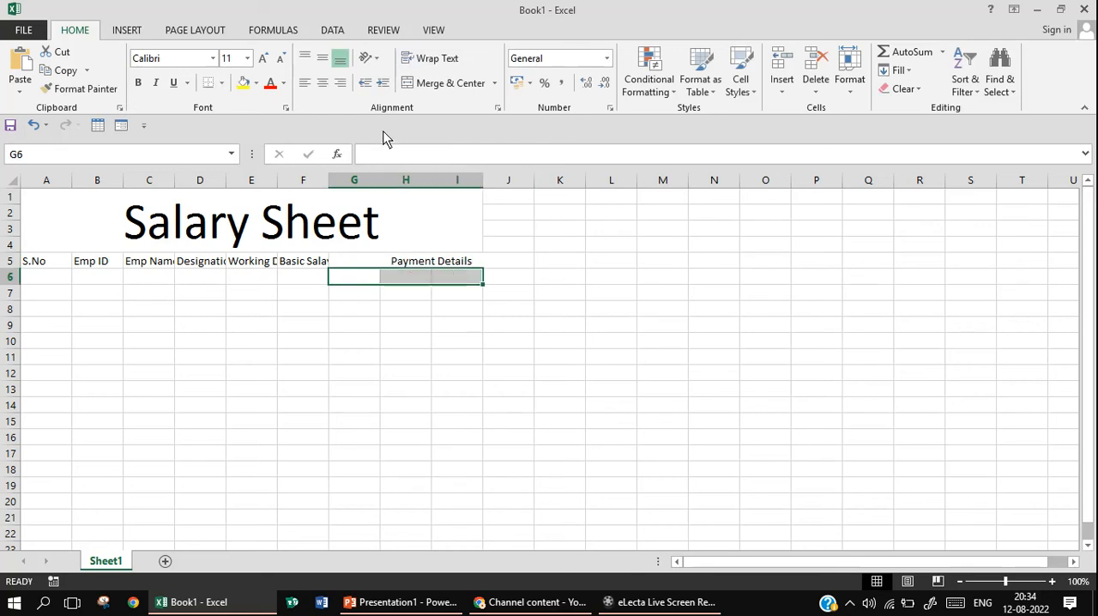
{"action": "left_click", "coordinate": [429, 86]}
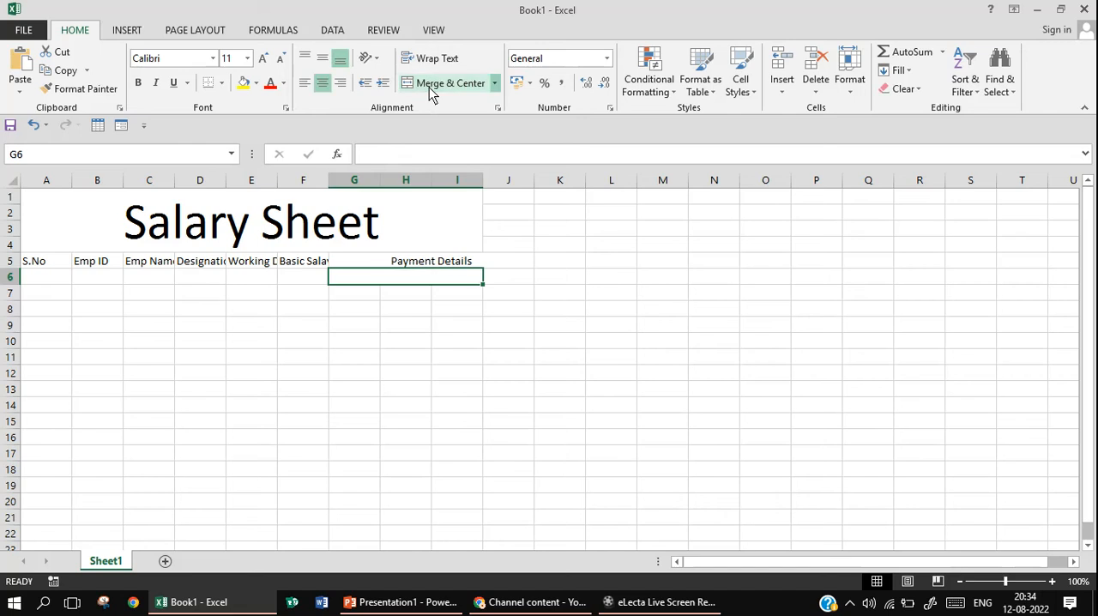
{"action": "type", "text": "A"}
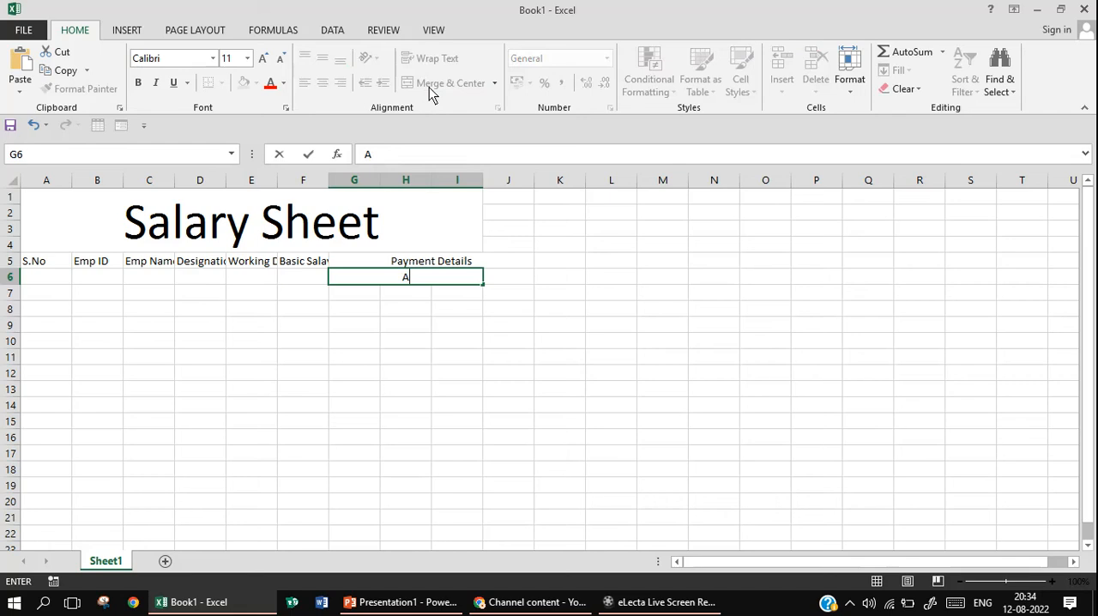
{"action": "type", "text": "llowance"}
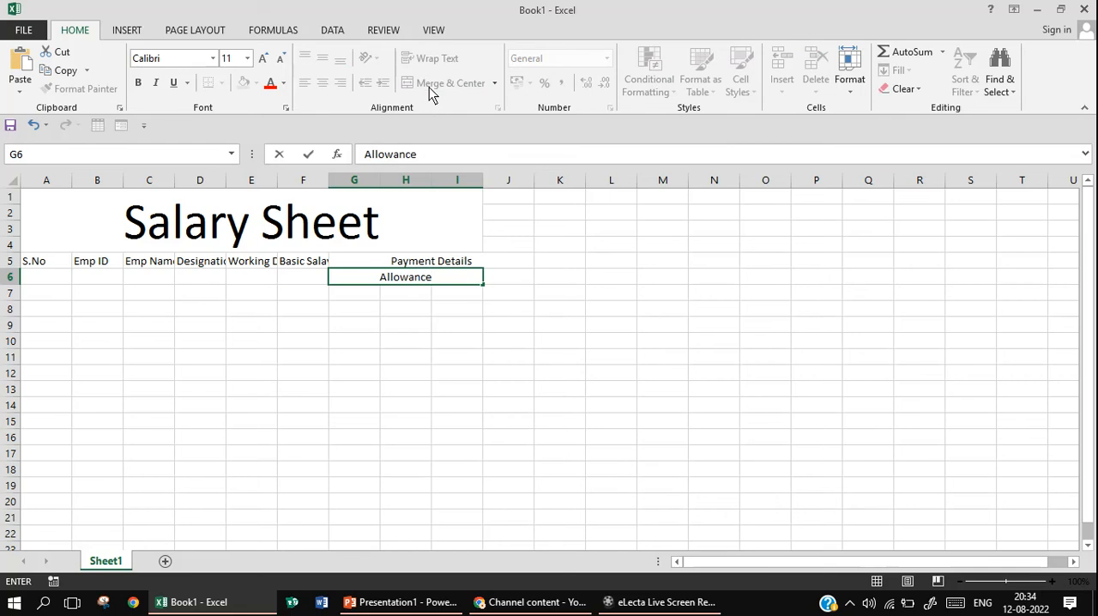
{"action": "type", "text": " %"}
{"action": "left_click", "coordinate": [512, 285]}
Enter the allowance heading "HRA @ 10%" in cell G7
{"action": "left_click", "coordinate": [371, 295]}
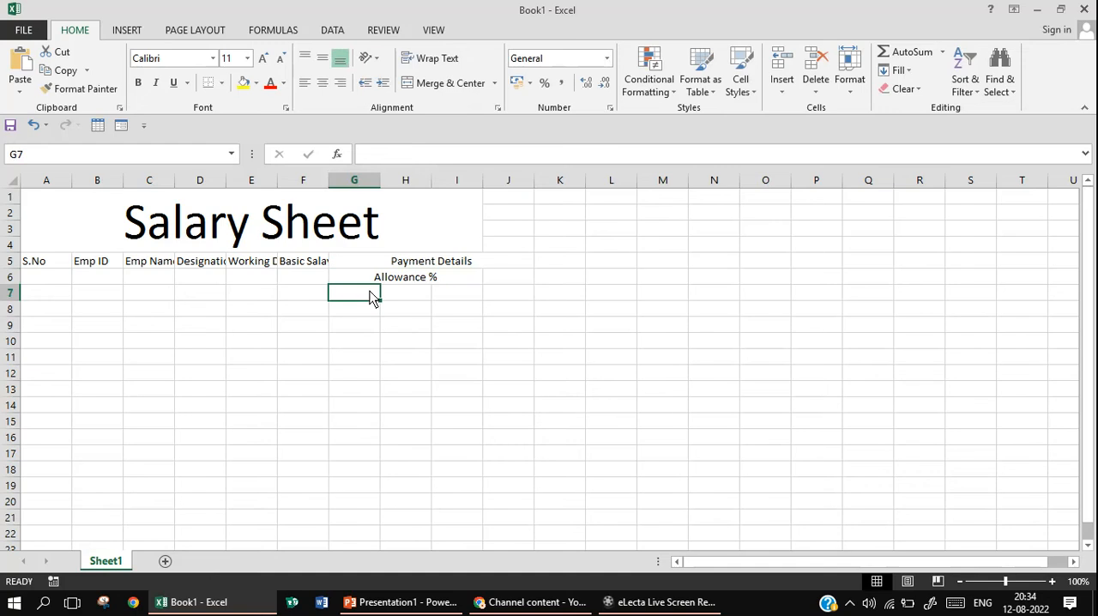
{"action": "type", "text": "HRA"}
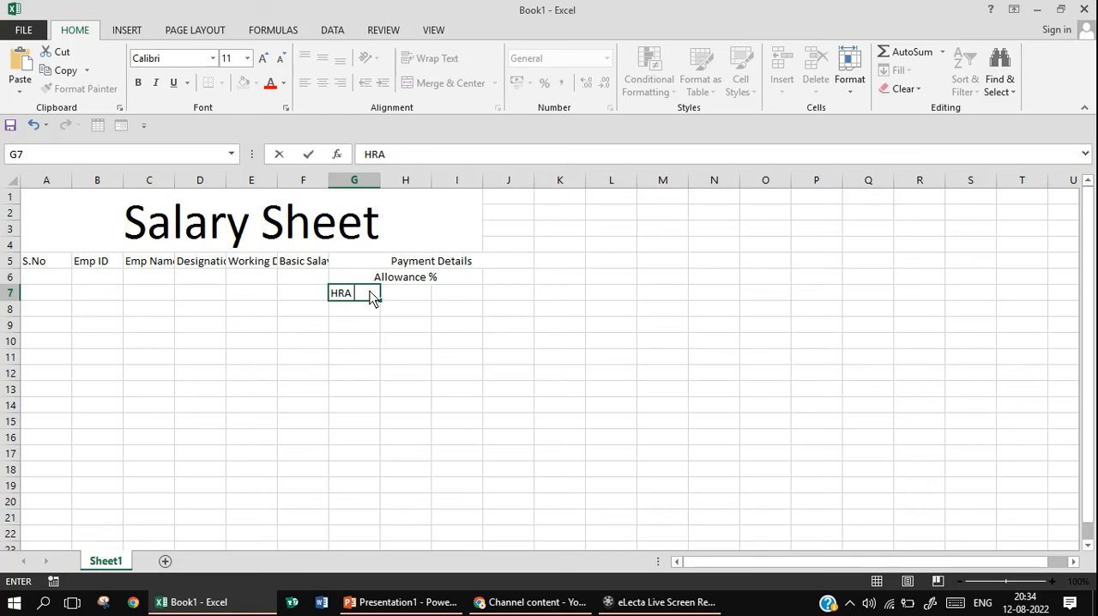
{"action": "type", "text": " @ 10%"}
{"action": "key", "text": "Tab"}
Enter the allowance heading "DA @ 12%" in cell H7
{"action": "type", "text": "D"}
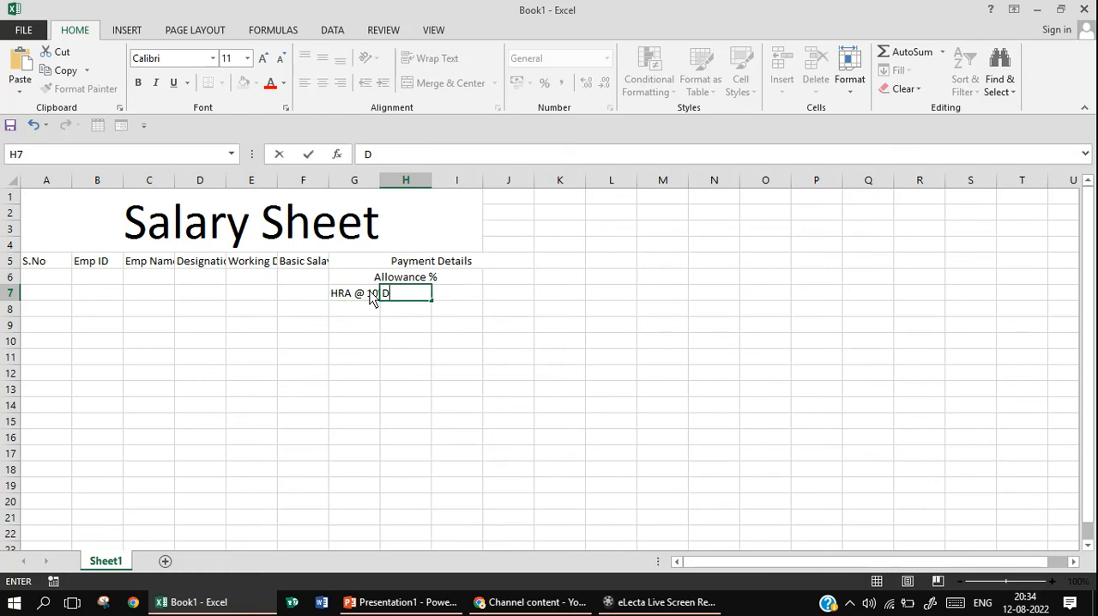
{"action": "type", "text": "A"}
{"action": "key", "text": "BackSpace"}
{"action": "type", "text": "A @ 12%"}
{"action": "key", "text": "Tab"}
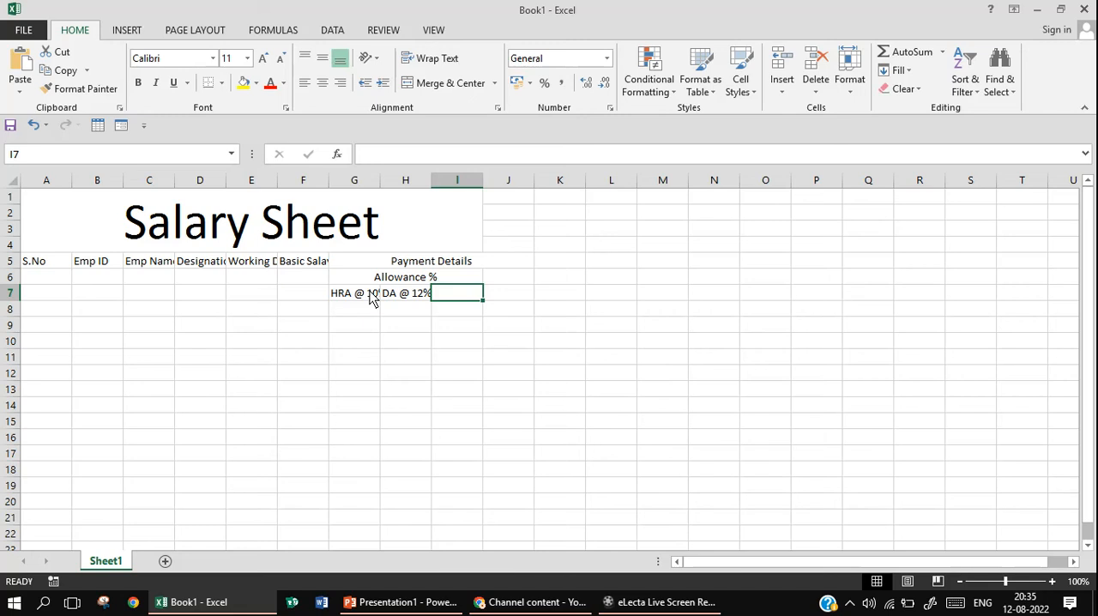
Enter the allowance heading "TA @ 15%" in cell I7
{"action": "type", "text": "TA"}
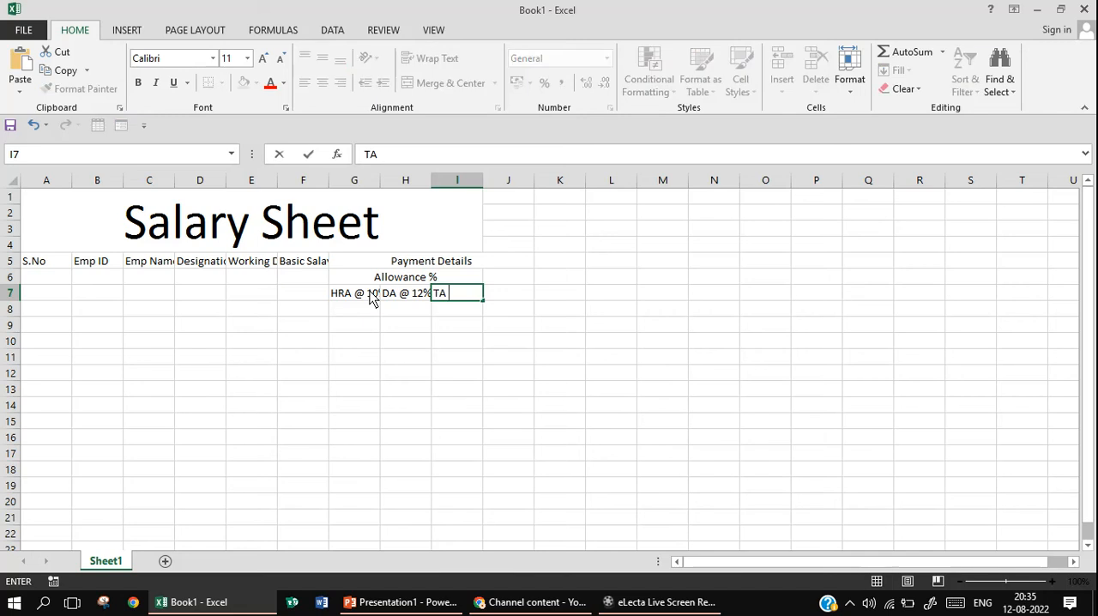
{"action": "type", "text": " @ 15%"}
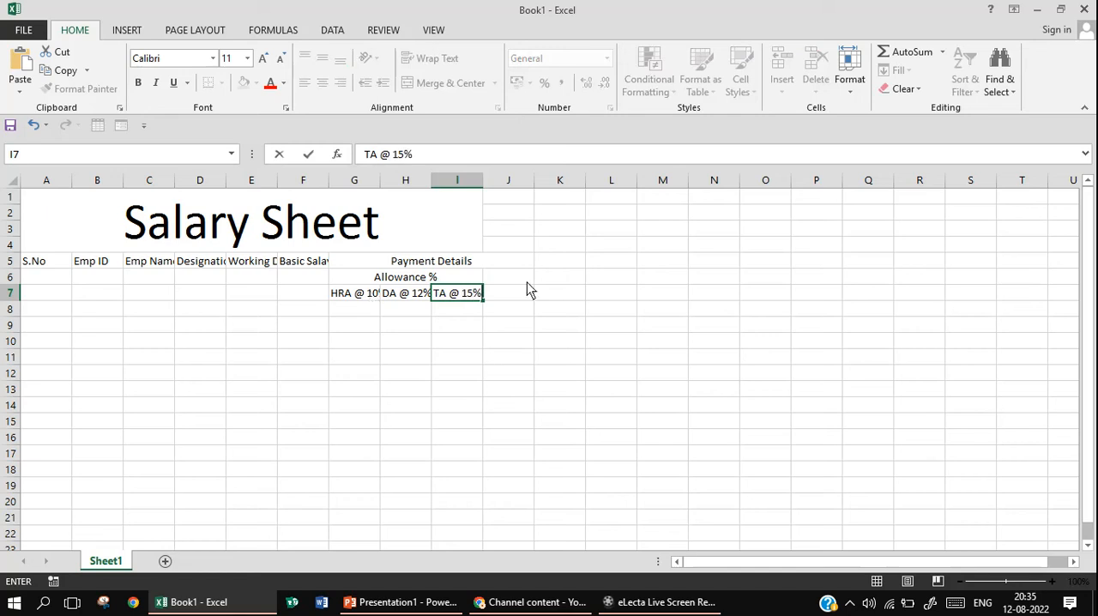
Merge and center cells J6:J7 and enter the heading "Gross Total" in the merged cell
{"action": "left_click_drag", "start_coordinate": [516, 280], "coordinate": [515, 294]}
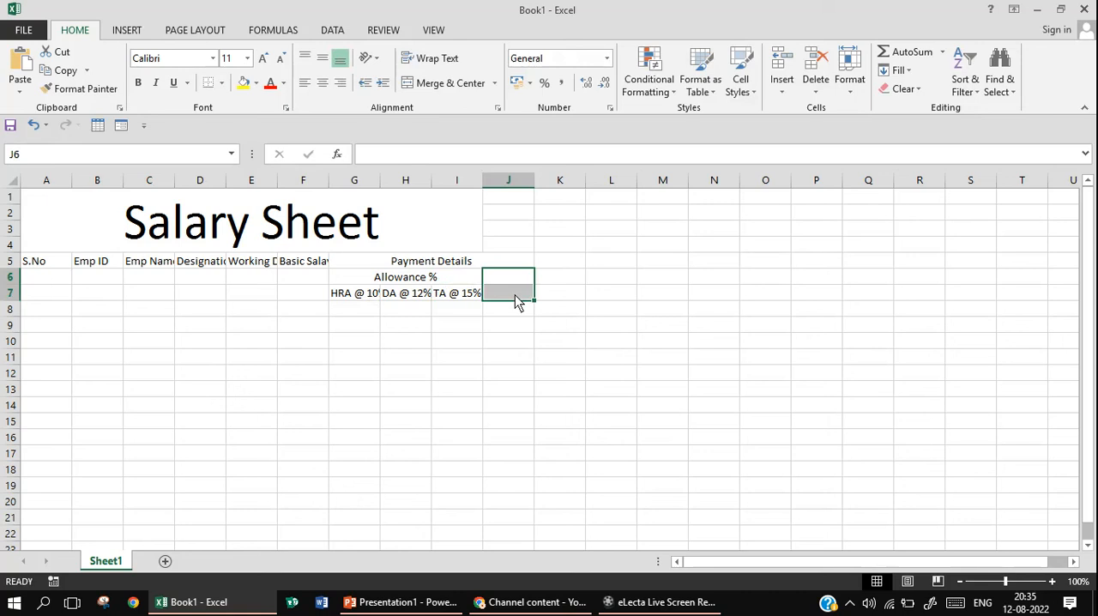
{"action": "left_click", "coordinate": [447, 84]}
{"action": "type", "text": "Gro"}
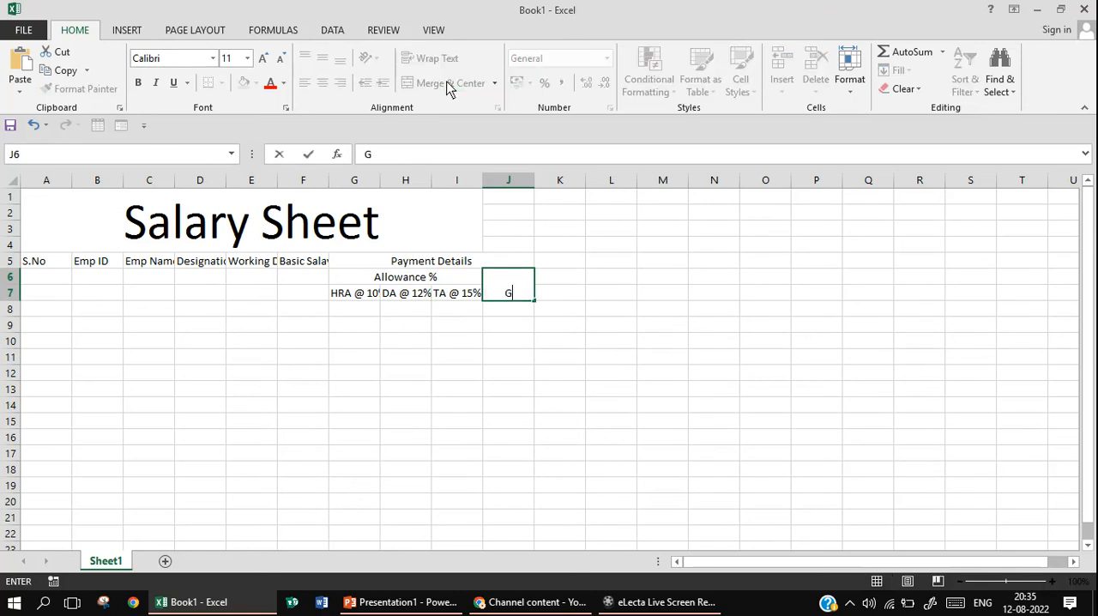
{"action": "key", "text": "BackSpace"}
{"action": "key", "text": "BackSpace"}
{"action": "type", "text": "ross Total"}
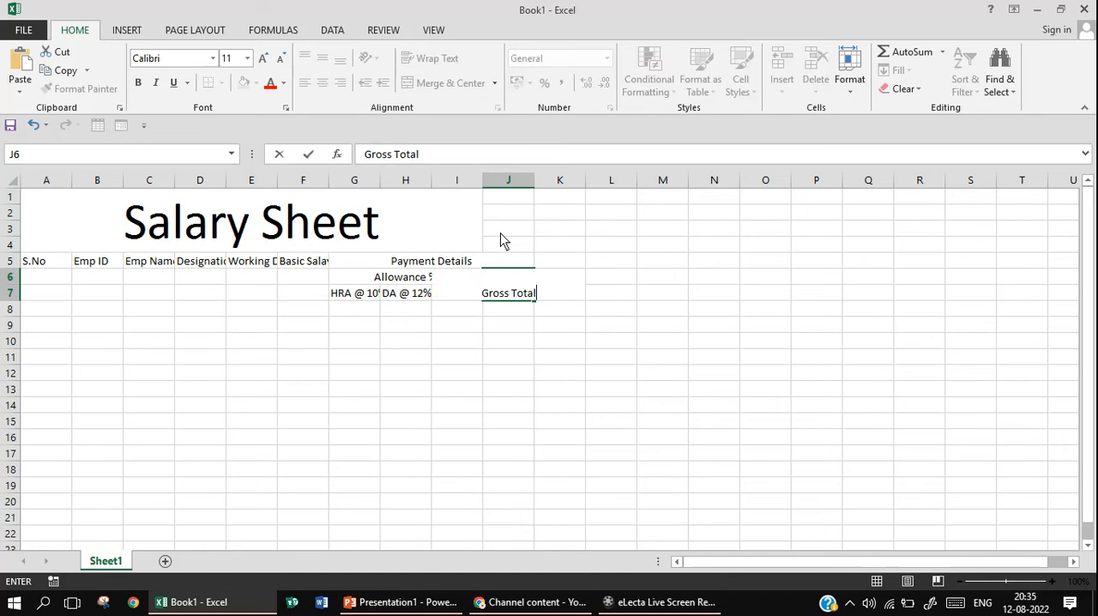
{"action": "left_click", "coordinate": [510, 358]}
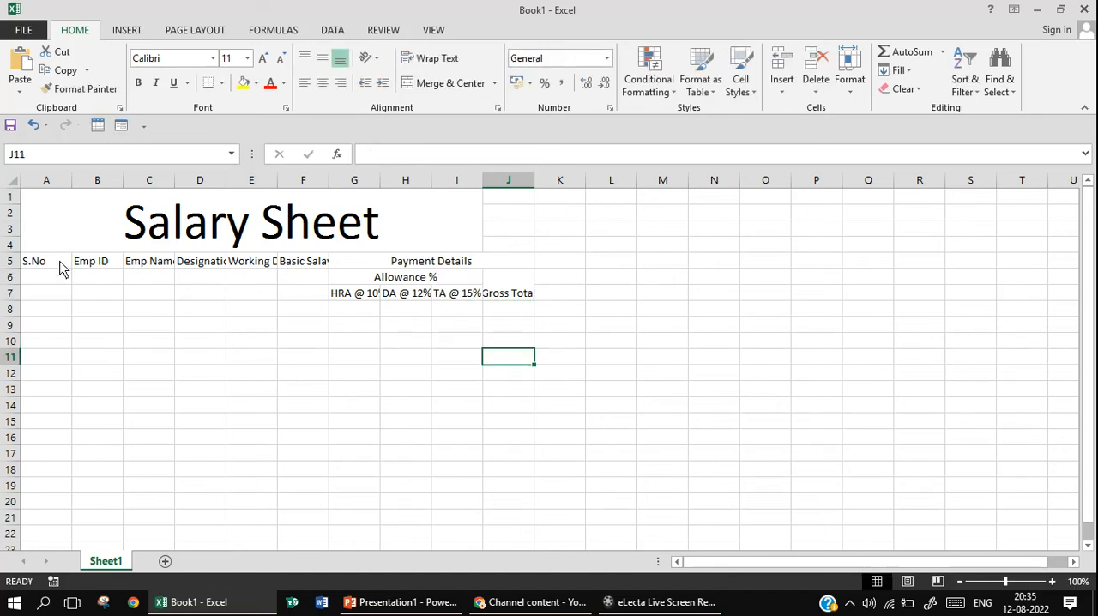
Merge and center the S.No, Emp ID and Emp Name headings each over rows 5 to 7 of their columns
{"action": "left_click_drag", "start_coordinate": [60, 268], "coordinate": [61, 299]}
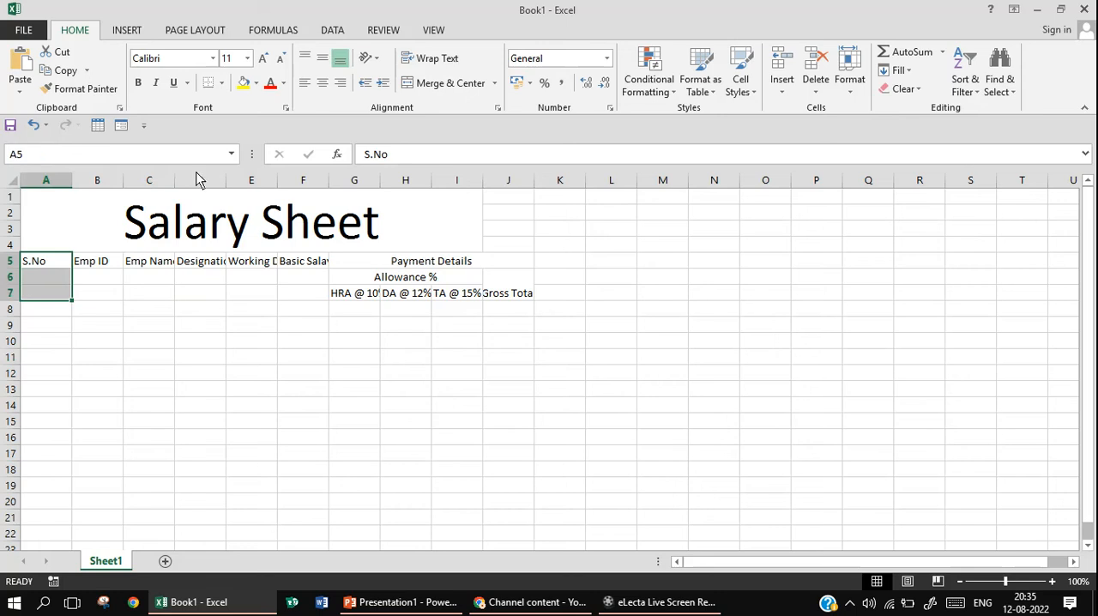
{"action": "left_click", "coordinate": [447, 84]}
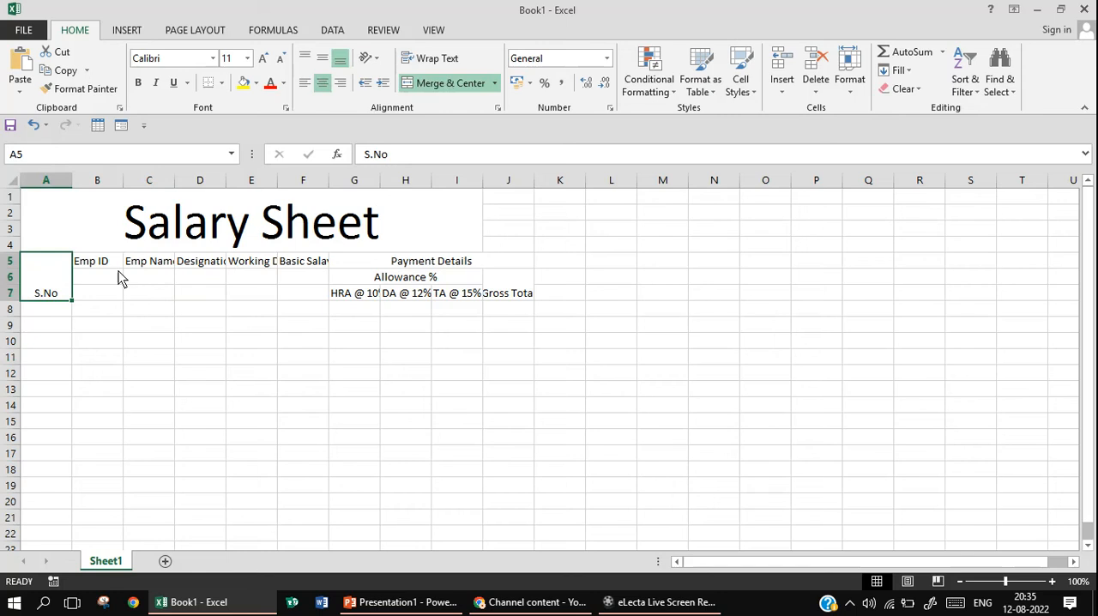
{"action": "left_click_drag", "start_coordinate": [113, 263], "coordinate": [110, 296]}
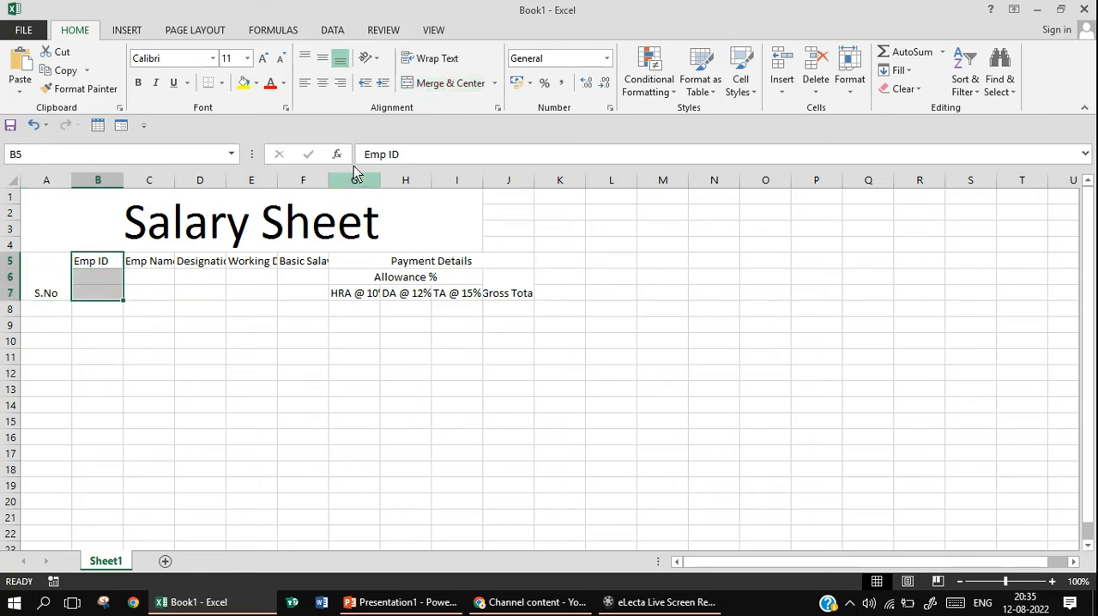
{"action": "left_click", "coordinate": [443, 83]}
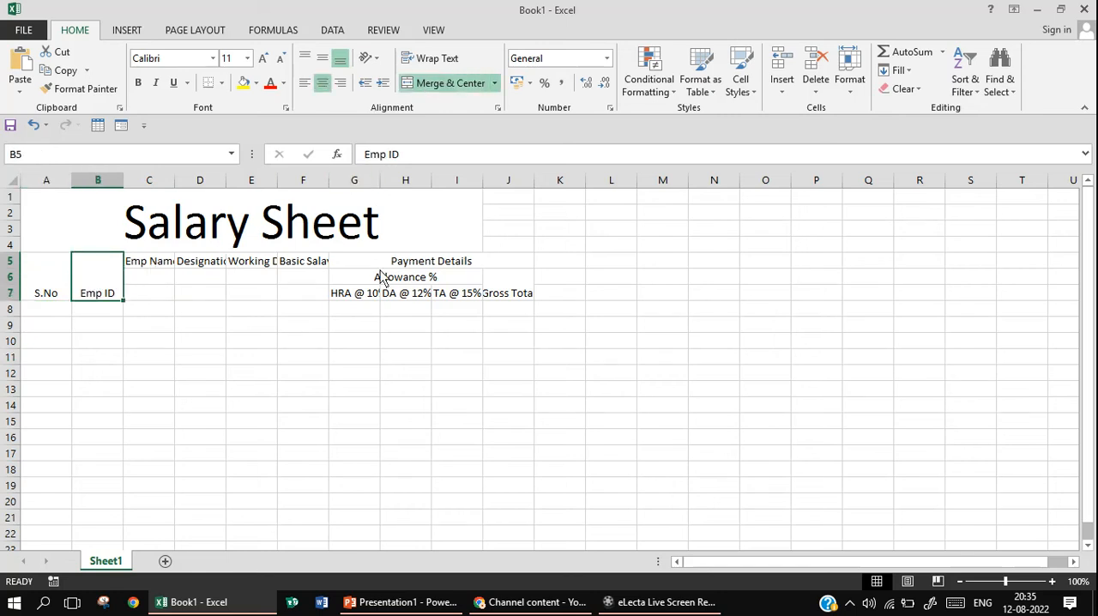
{"action": "left_click", "coordinate": [155, 265]}
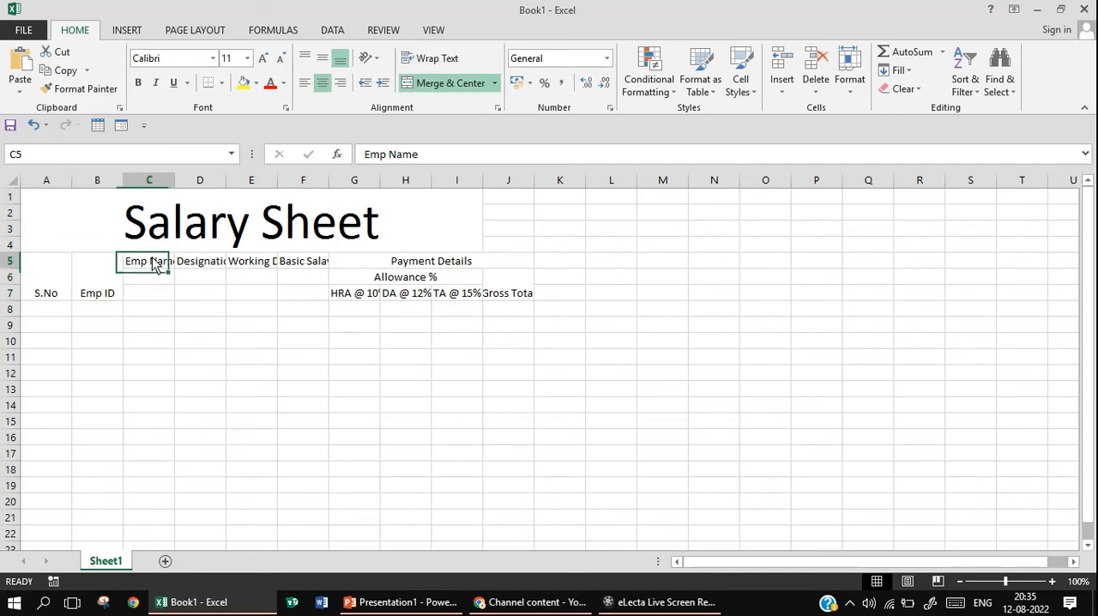
{"action": "left_click_drag", "start_coordinate": [156, 265], "coordinate": [155, 294]}
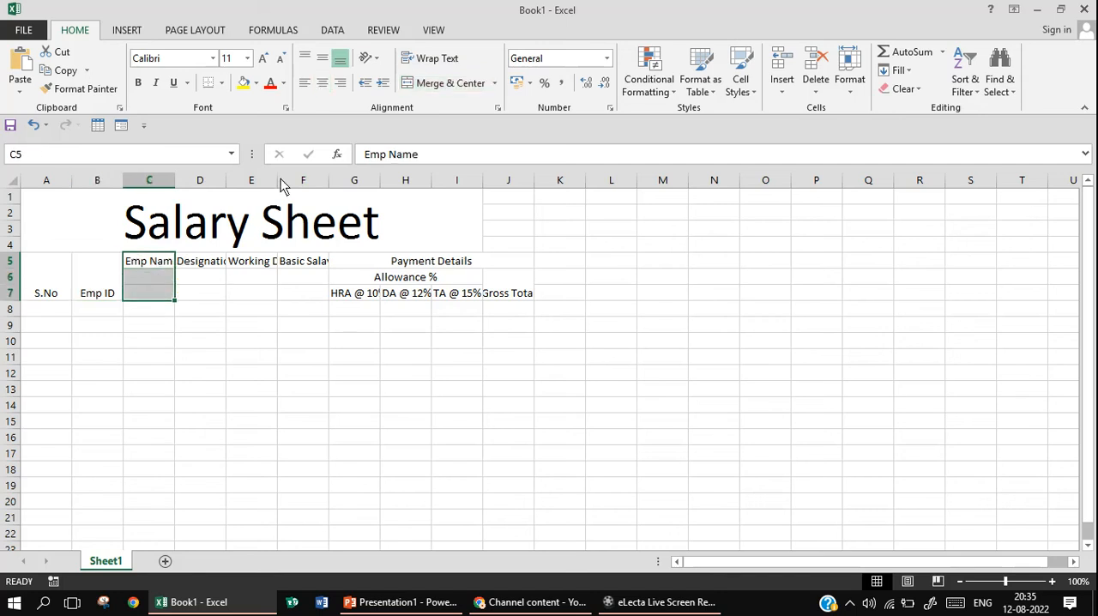
{"action": "left_click", "coordinate": [446, 84]}
Merge and center the Designation, Working Days and Basic Salay headings each over rows 5 to 7 of their columns
{"action": "left_click", "coordinate": [210, 266]}
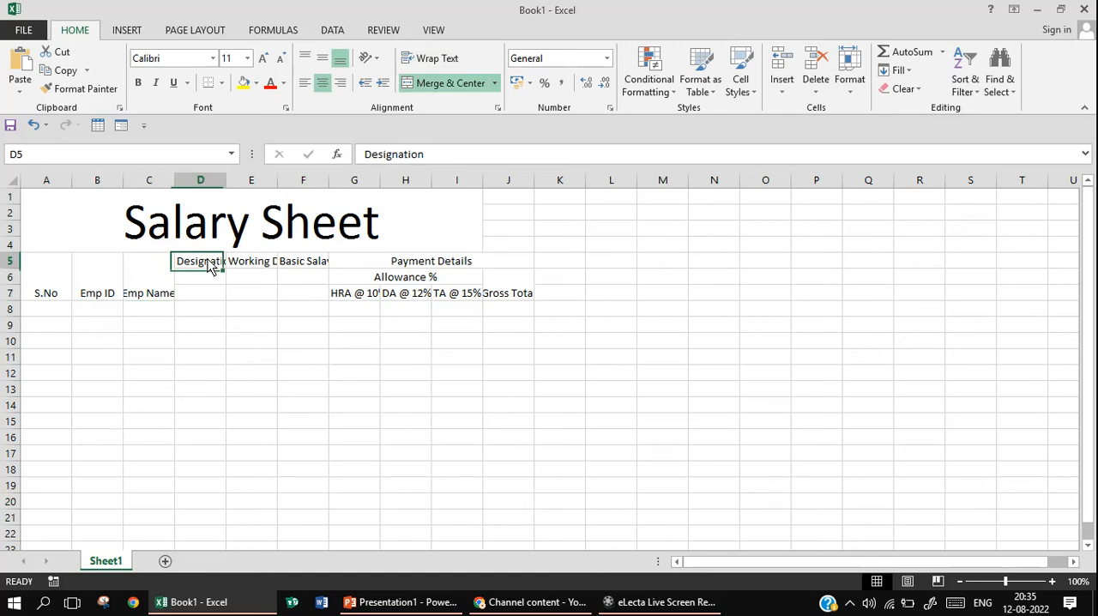
{"action": "left_click_drag", "start_coordinate": [210, 266], "coordinate": [208, 302]}
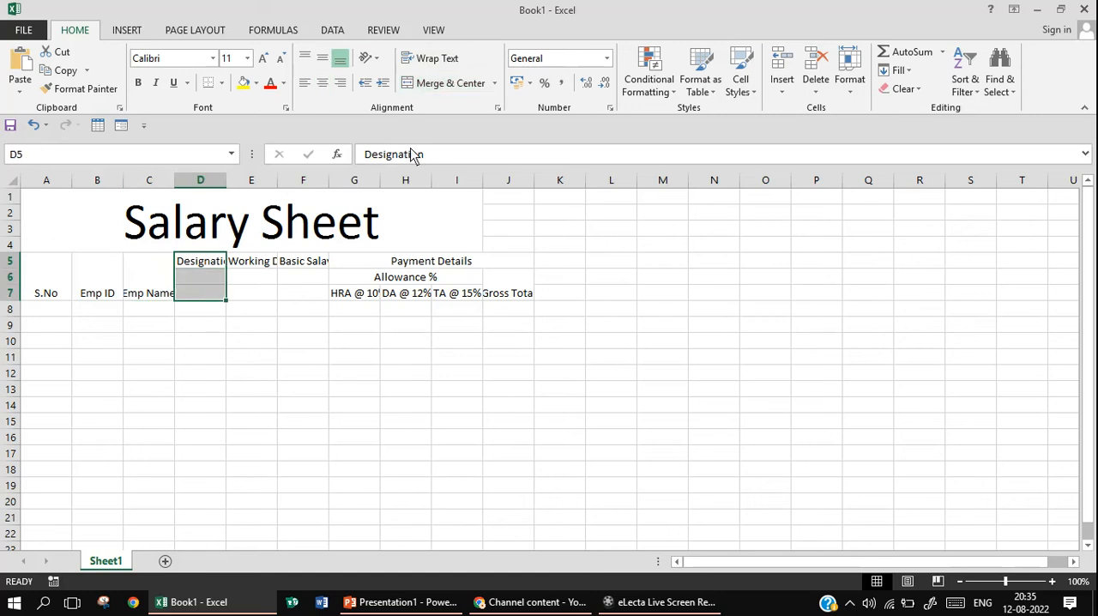
{"action": "left_click", "coordinate": [449, 83]}
{"action": "left_click_drag", "start_coordinate": [261, 268], "coordinate": [262, 298]}
{"action": "left_click", "coordinate": [456, 86]}
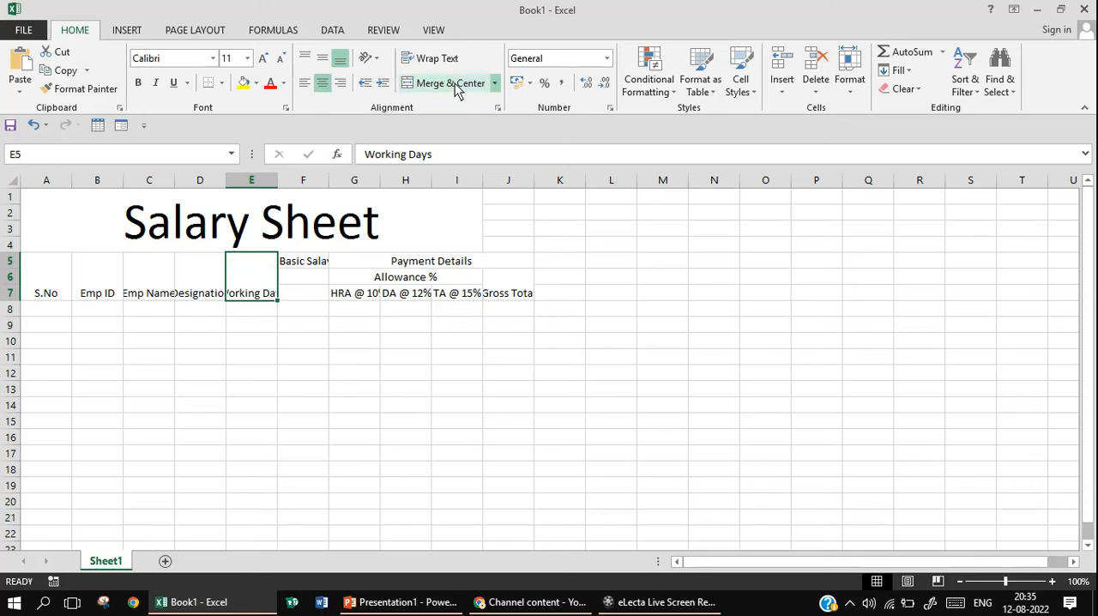
{"action": "left_click_drag", "start_coordinate": [306, 269], "coordinate": [307, 296]}
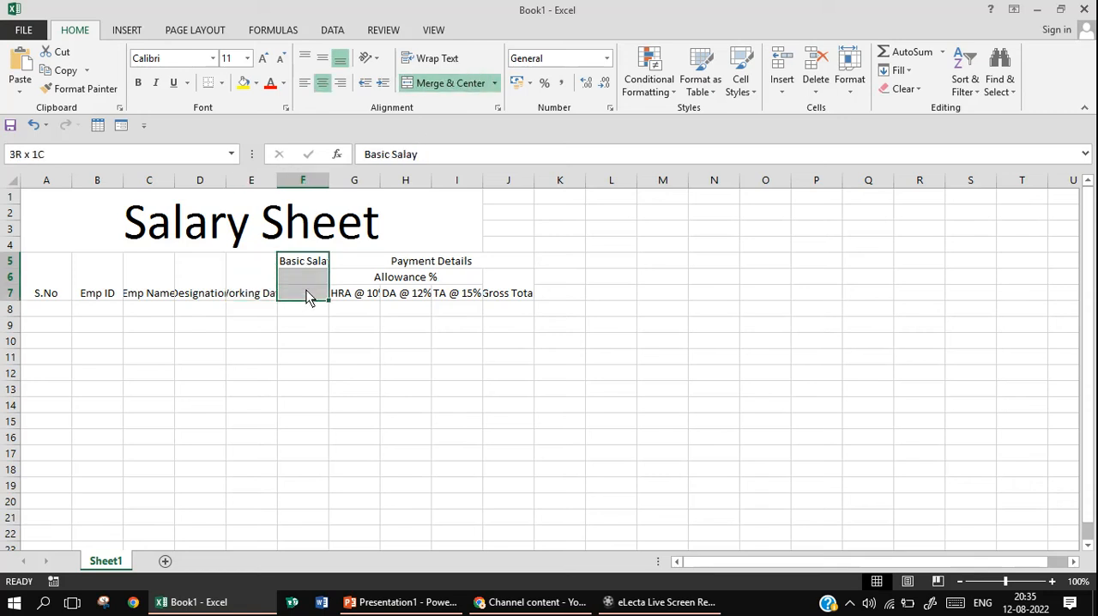
{"action": "left_click", "coordinate": [452, 86]}
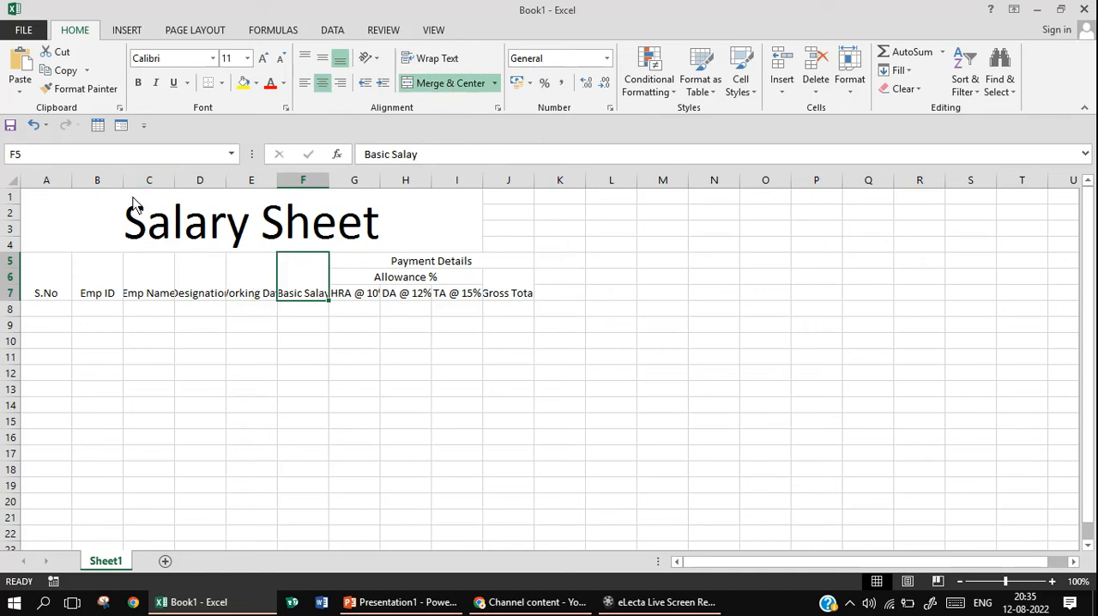
Widen columns B through F, making the Emp Name and Designation columns the widest
{"action": "left_click_drag", "start_coordinate": [122, 182], "coordinate": [507, 189]}
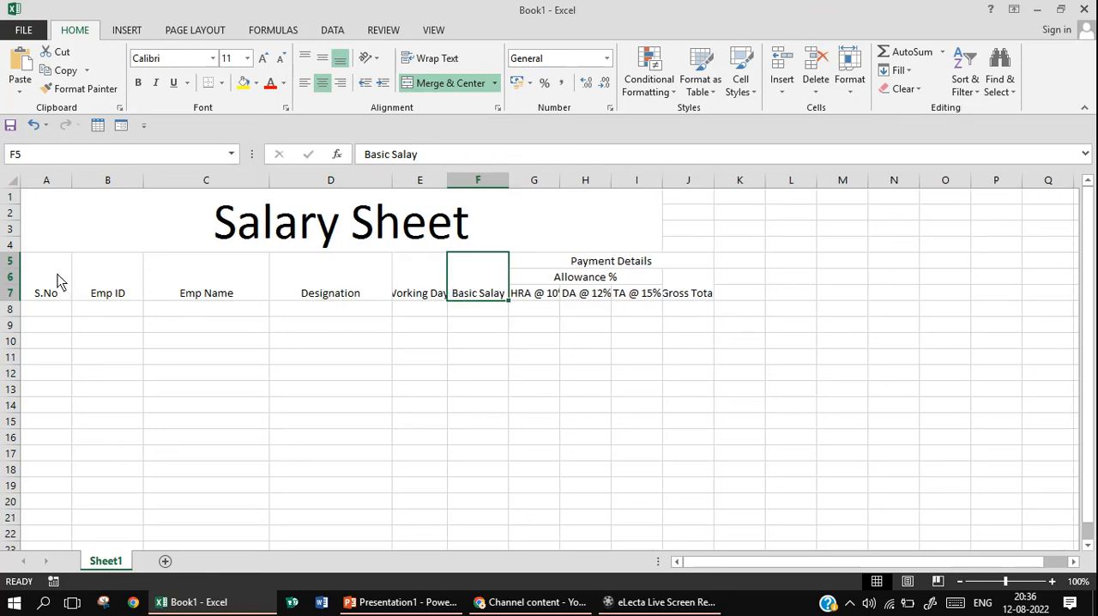
Turn on text wrapping for the whole heading block A5:J7
{"action": "left_click_drag", "start_coordinate": [56, 280], "coordinate": [396, 313]}
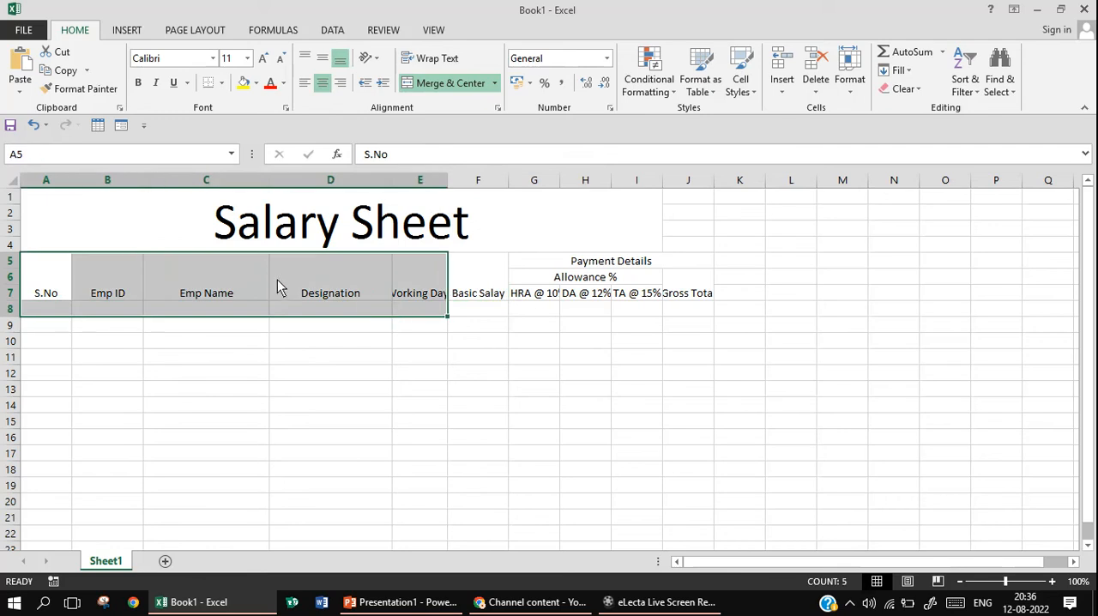
{"action": "left_click", "coordinate": [52, 287]}
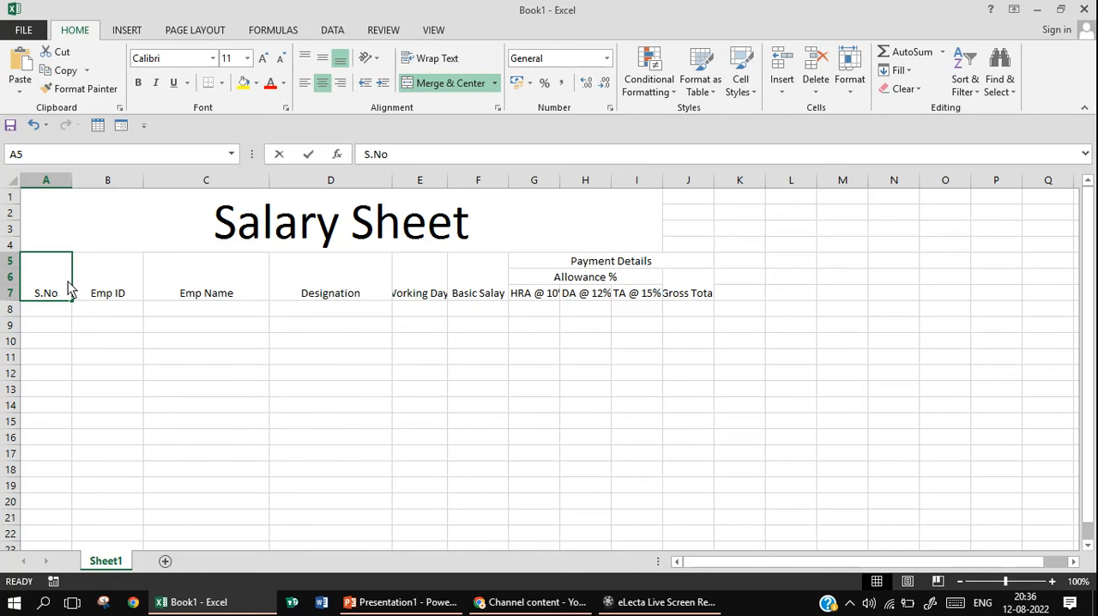
{"action": "left_click", "coordinate": [107, 291]}
{"action": "left_click", "coordinate": [61, 277]}
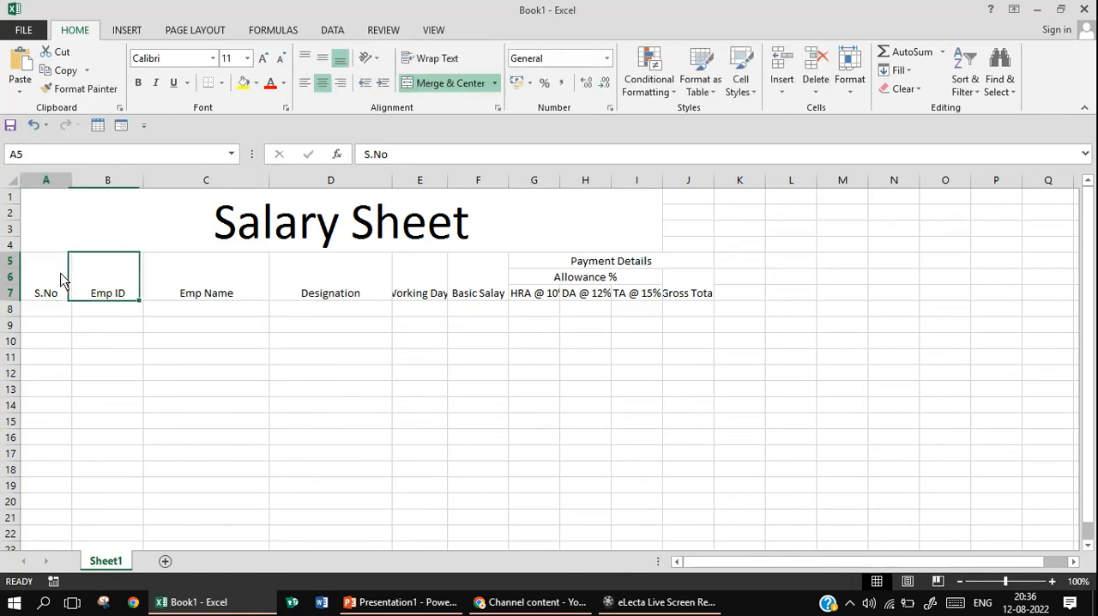
{"action": "left_click_drag", "start_coordinate": [61, 278], "coordinate": [590, 293]}
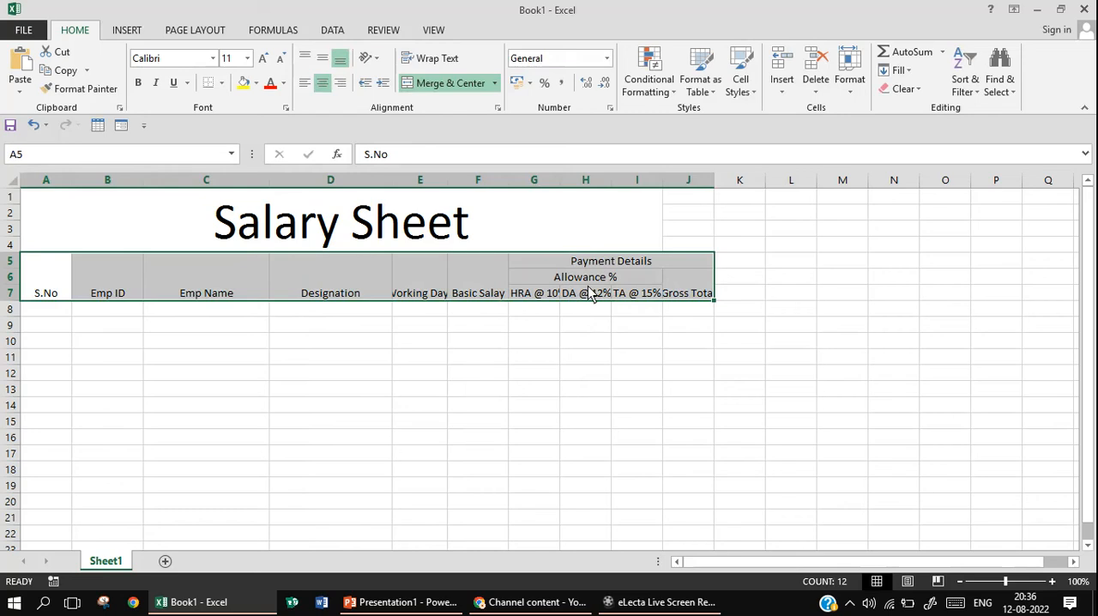
{"action": "left_click", "coordinate": [442, 62]}
{"action": "left_click", "coordinate": [442, 62]}
{"action": "left_click", "coordinate": [442, 62]}
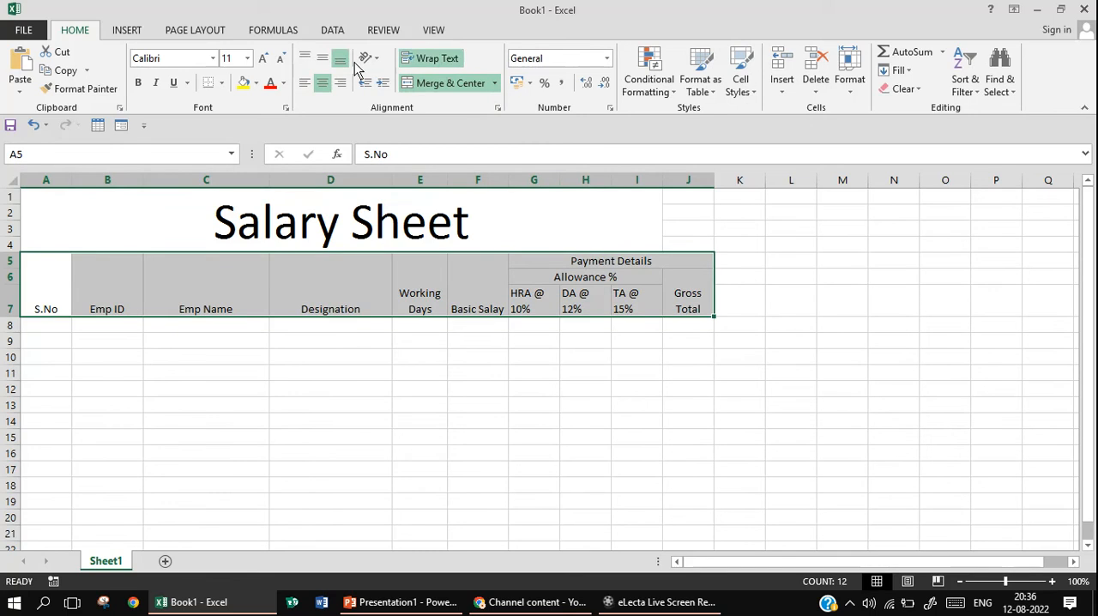
Center the headings in A5:J7 both vertically and horizontally within their cells
{"action": "left_click", "coordinate": [324, 58]}
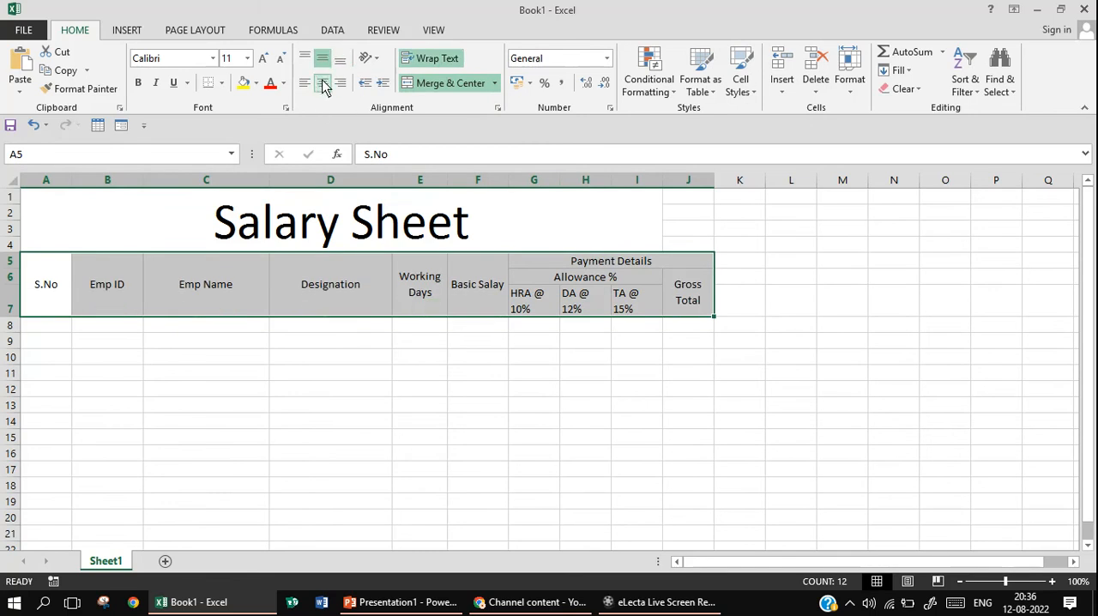
{"action": "left_click", "coordinate": [323, 84]}
{"action": "left_click", "coordinate": [323, 84]}
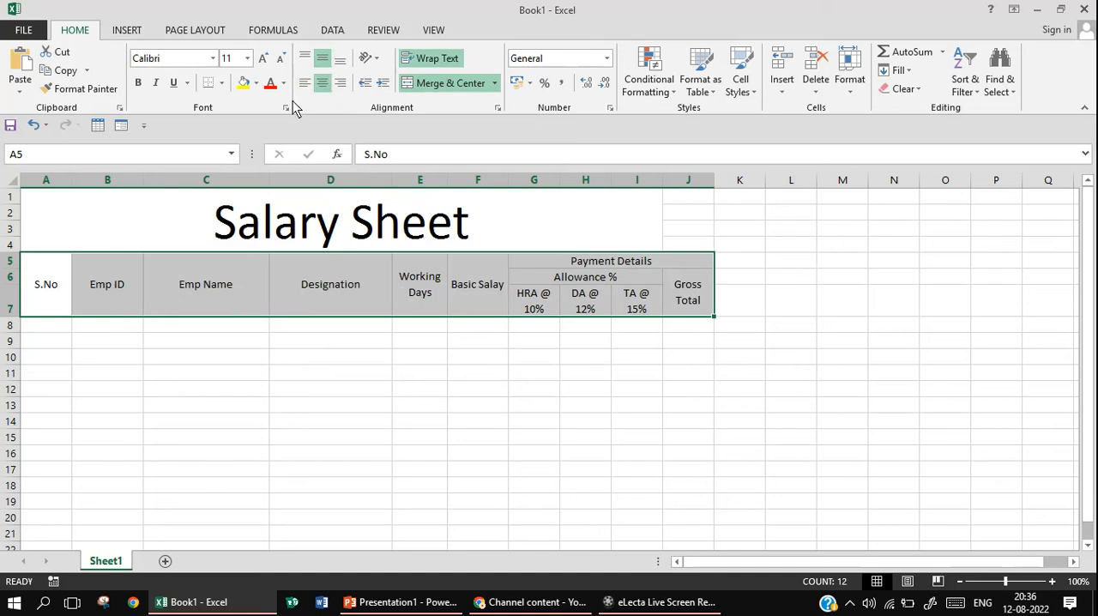
Increase the font size of the headings in A5:J7 to 12 and make them bold
{"action": "left_click", "coordinate": [264, 58]}
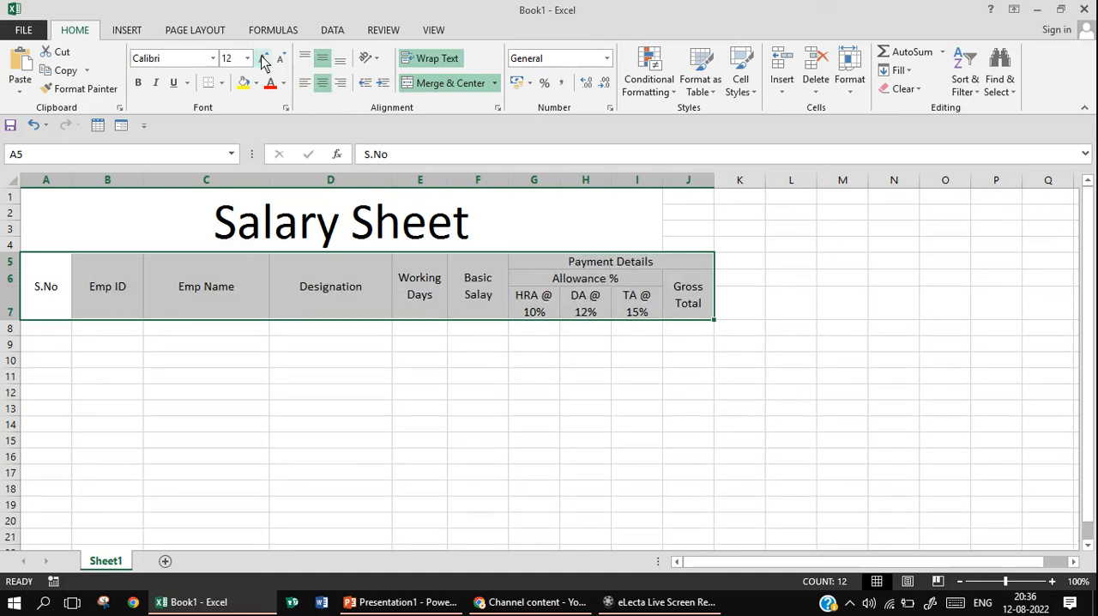
{"action": "left_click", "coordinate": [140, 85]}
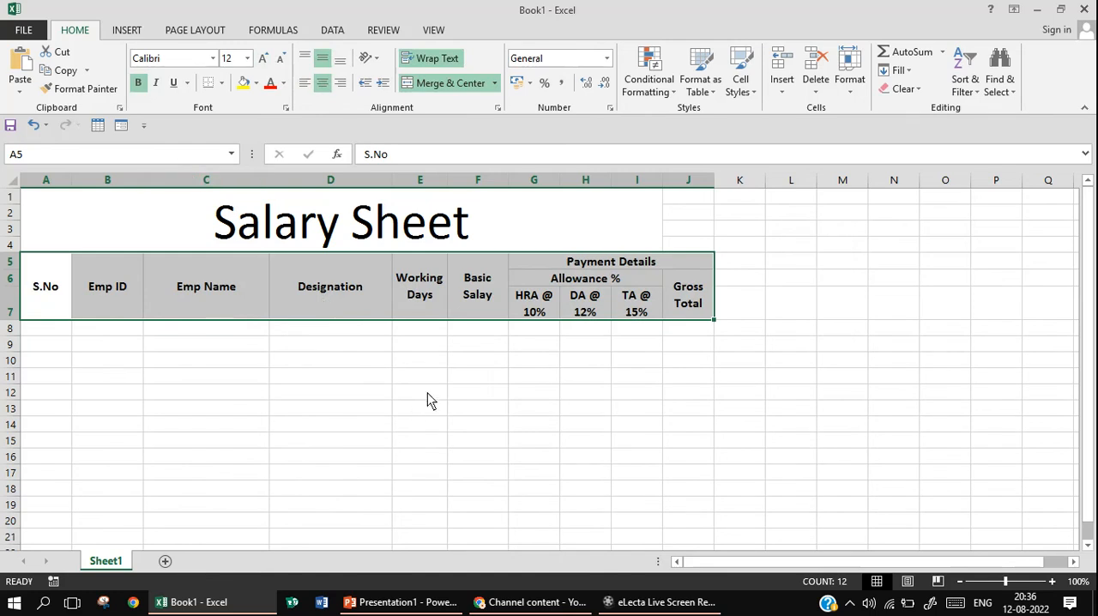
Enter the serial numbers 1 and 2 in cells A8 and A9 under S.No
{"action": "left_click", "coordinate": [463, 378]}
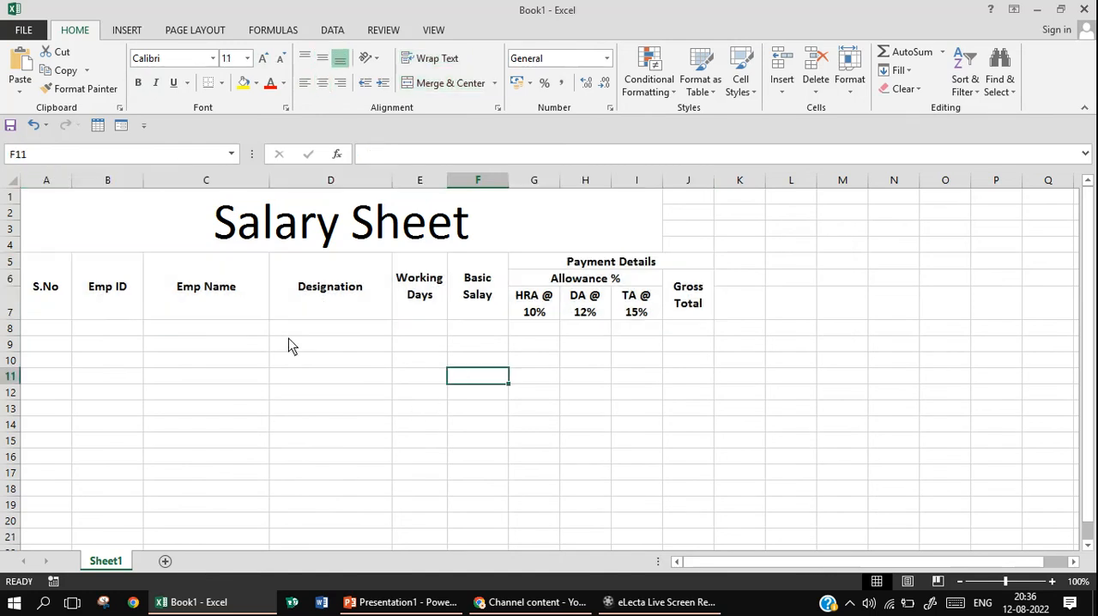
{"action": "left_click", "coordinate": [52, 331]}
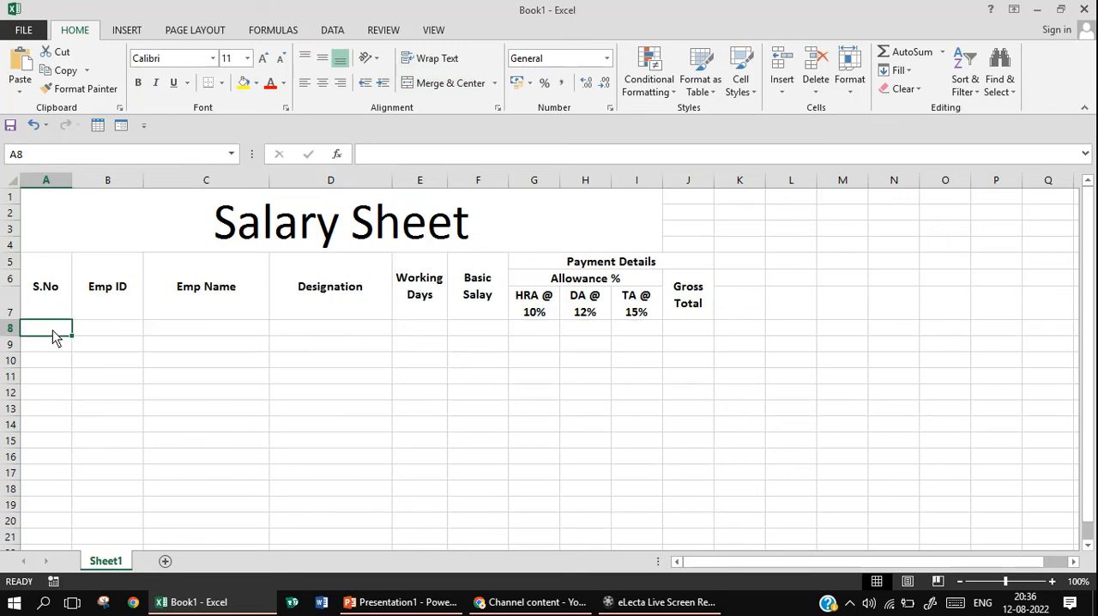
{"action": "type", "text": "1"}
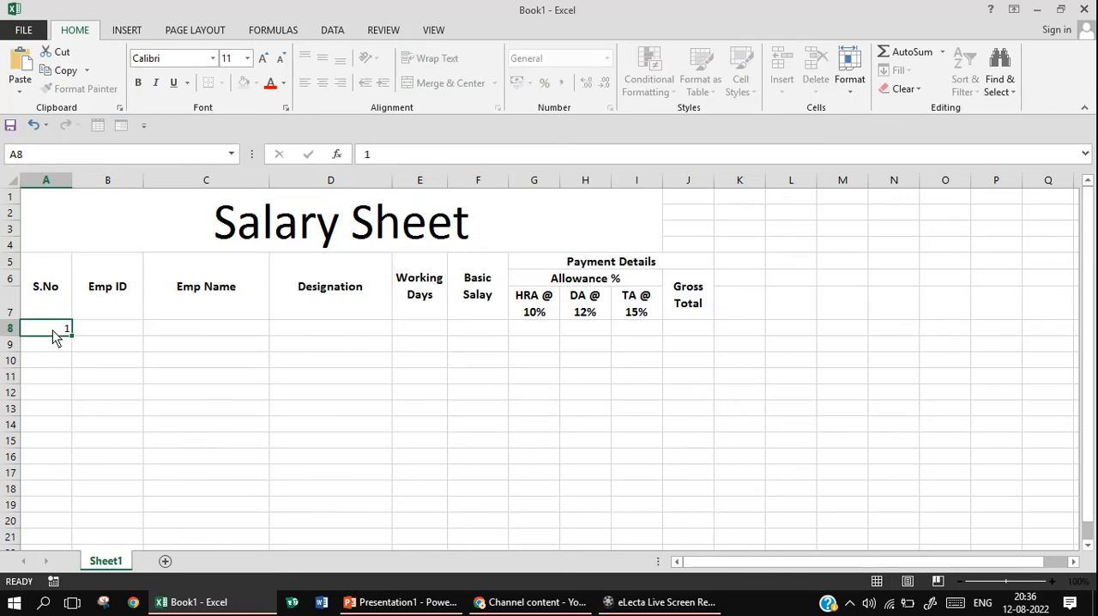
{"action": "key", "text": "Return"}
{"action": "type", "text": "2"}
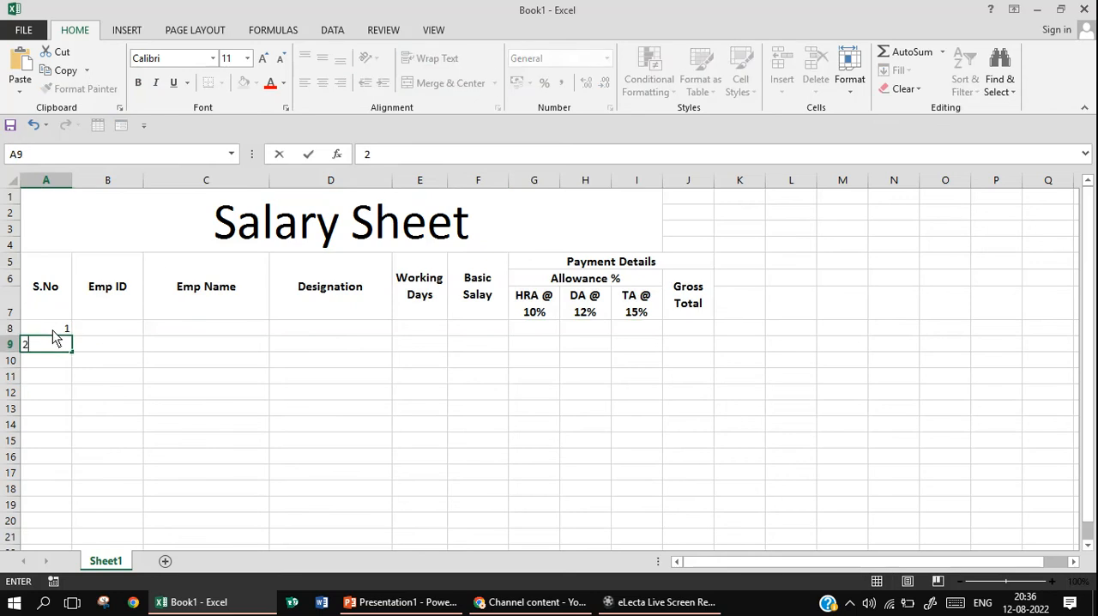
{"action": "left_click", "coordinate": [100, 344]}
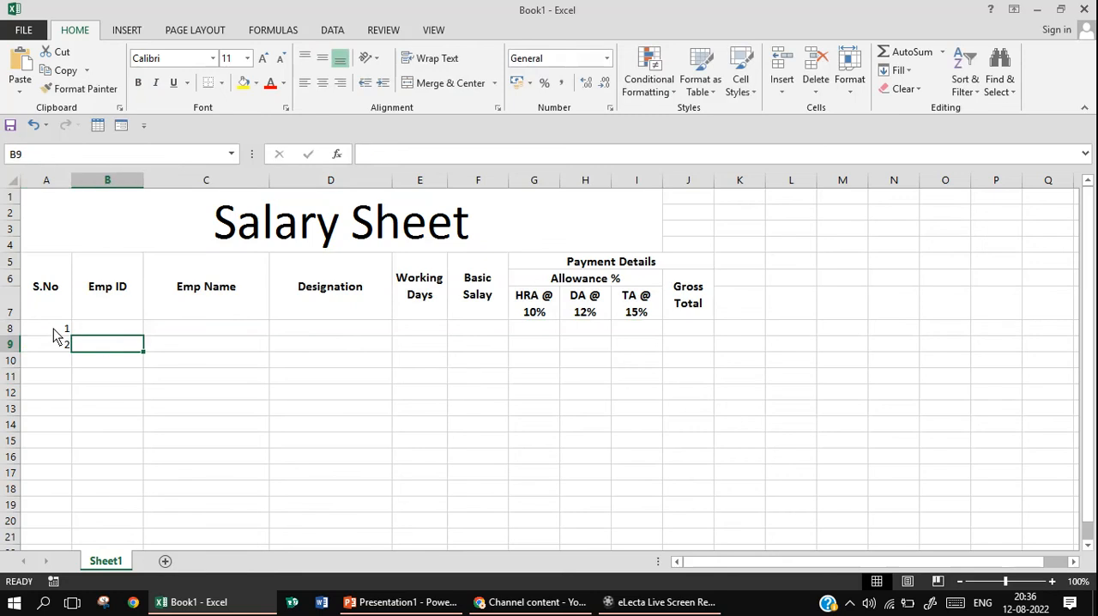
Extend the serial number series from A8:A9 down through A17 to reach 10
{"action": "left_click", "coordinate": [52, 329]}
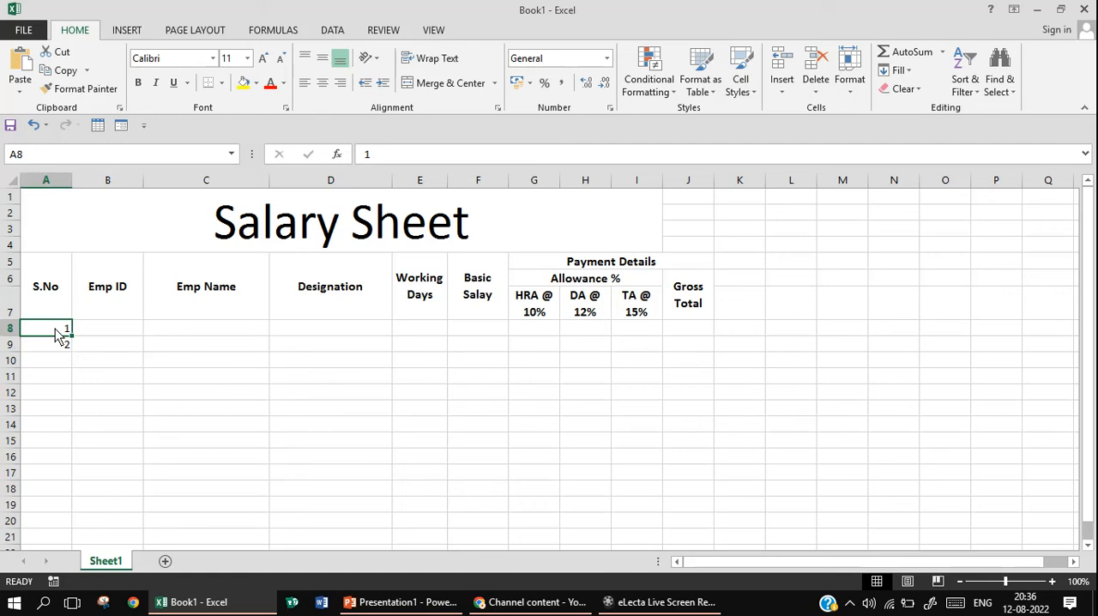
{"action": "left_click_drag", "start_coordinate": [57, 335], "coordinate": [55, 341]}
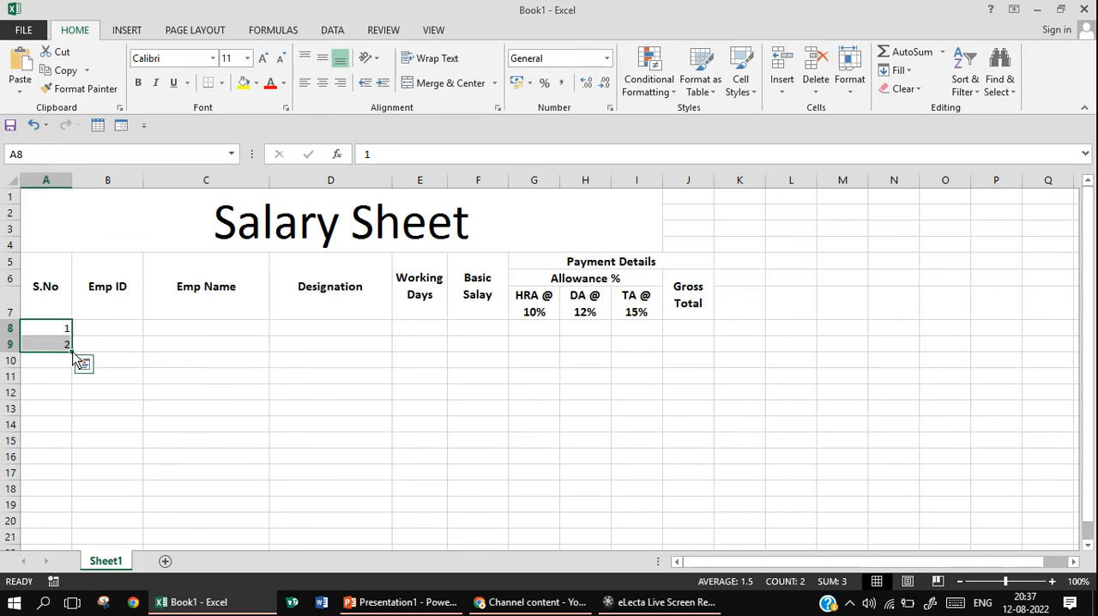
{"action": "left_click_drag", "start_coordinate": [72, 352], "coordinate": [67, 479]}
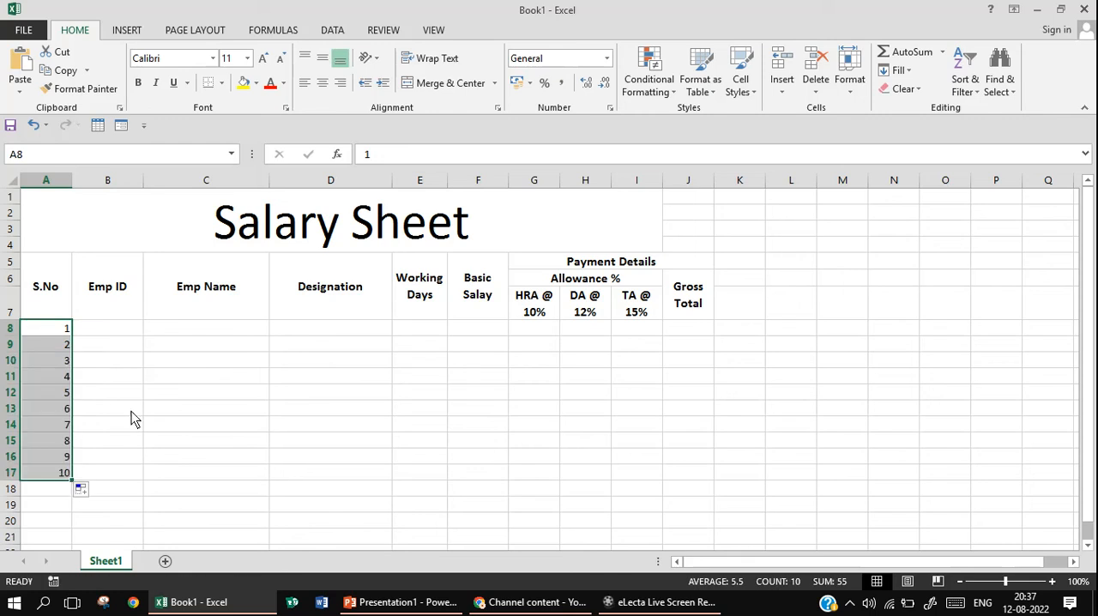
Enter the first employee's ID in B8 as the text Emp ID followed by a two-digit number
{"action": "left_click", "coordinate": [116, 333]}
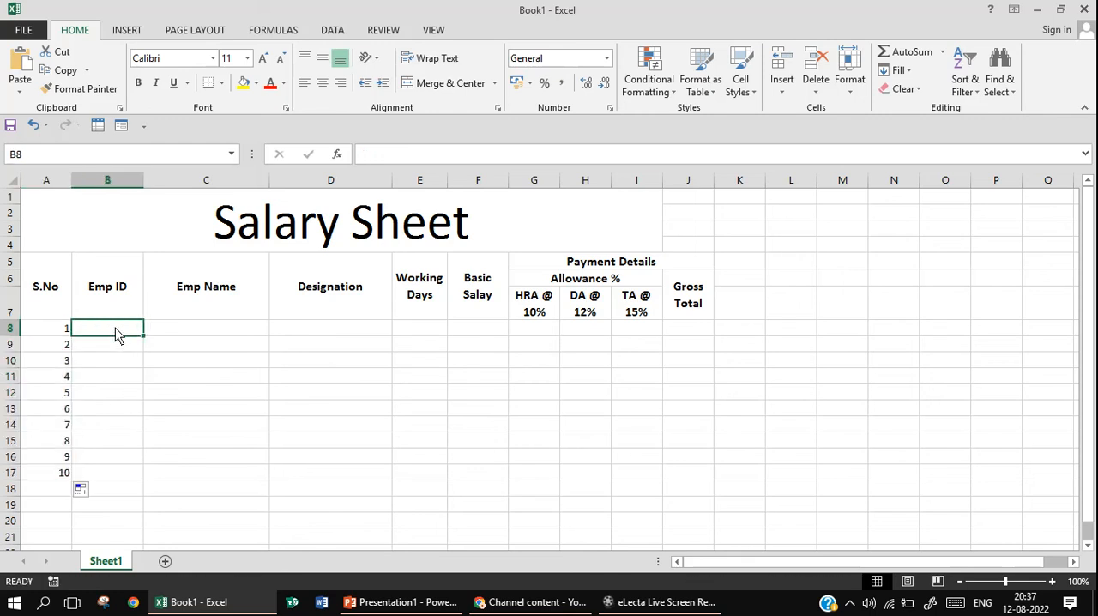
{"action": "type", "text": "Emp ID"}
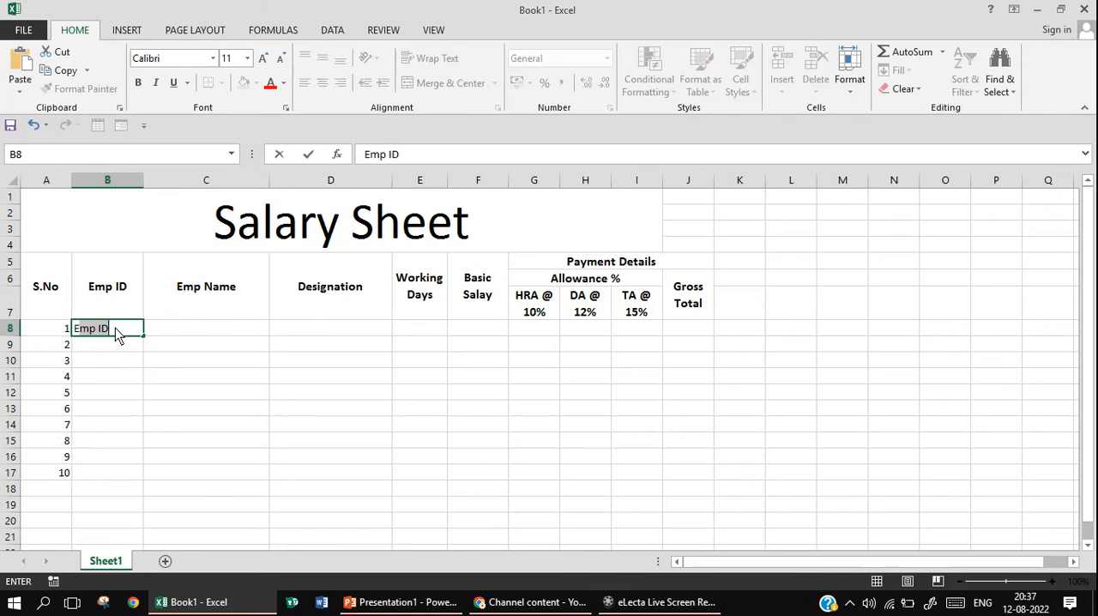
{"action": "left_click", "coordinate": [115, 327]}
{"action": "type", "text": "10"}
{"action": "key", "text": "Return"}
Enter the next consecutive employee ID in B9 and fill the ID series down through B17
{"action": "type", "text": "Emp ID20"}
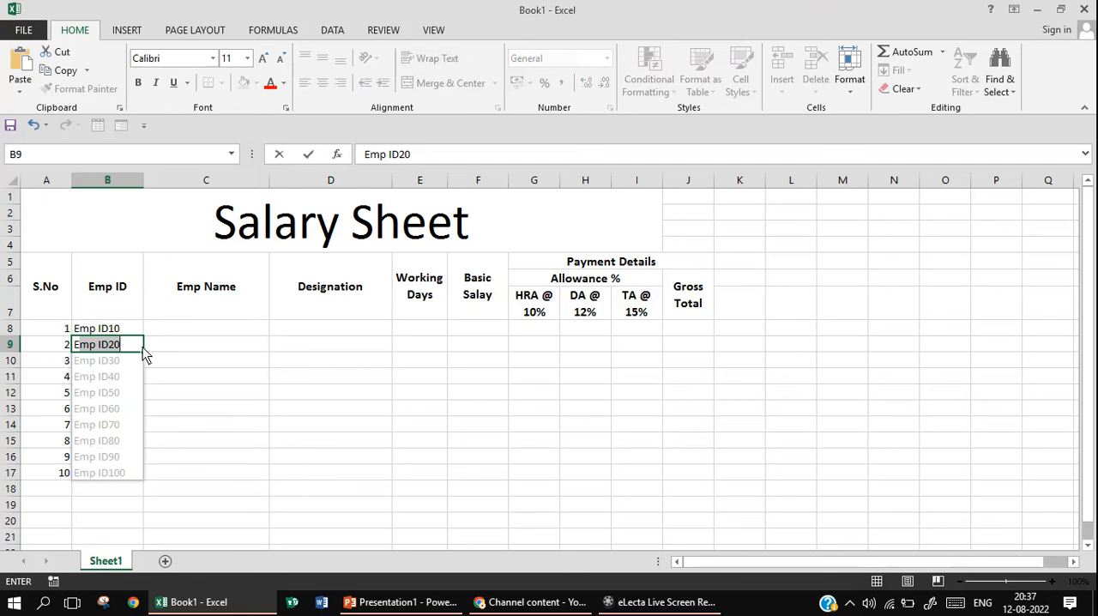
{"action": "left_click", "coordinate": [131, 344]}
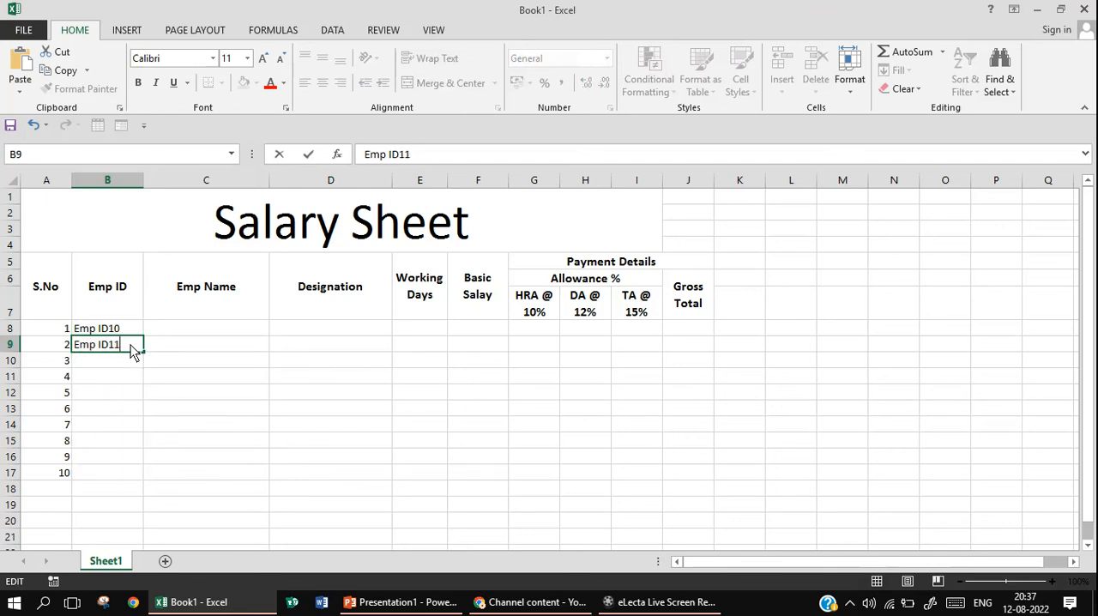
{"action": "left_click", "coordinate": [147, 378]}
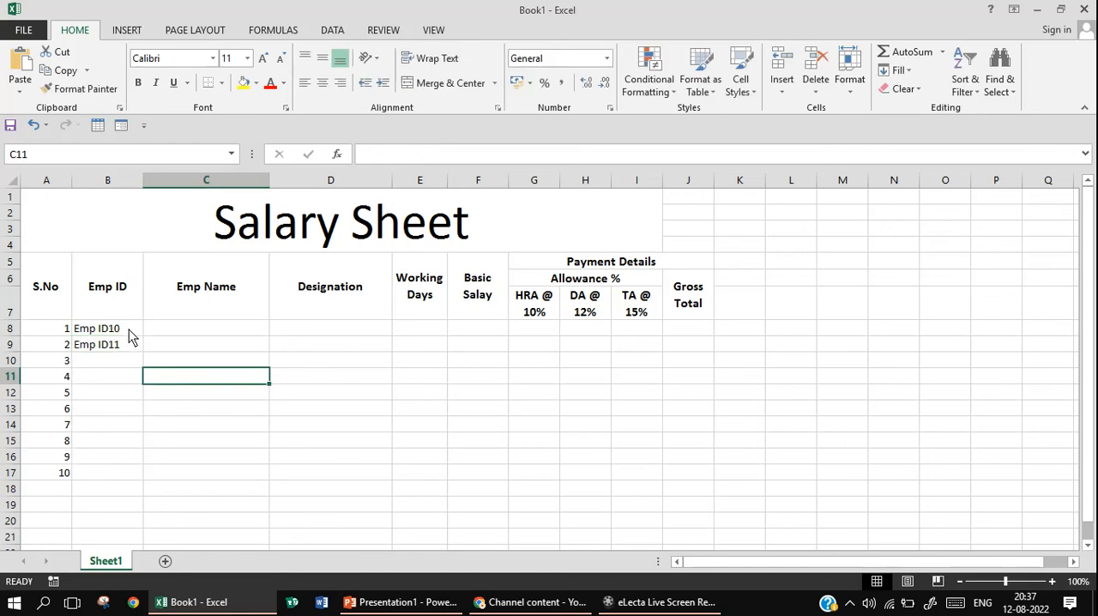
{"action": "left_click_drag", "start_coordinate": [129, 329], "coordinate": [139, 476]}
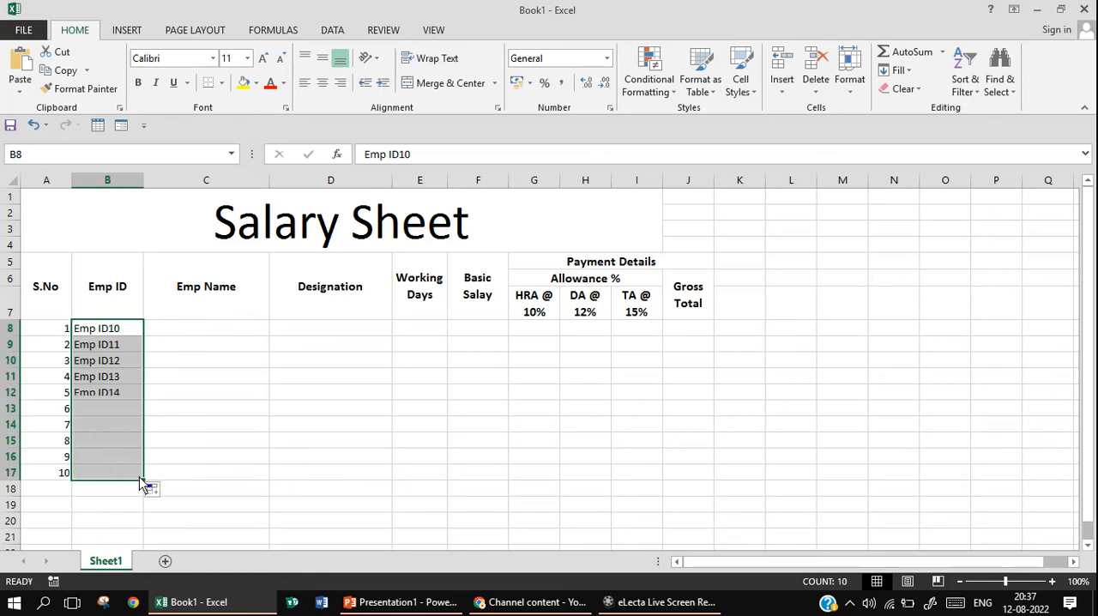
Enter the full names of the first three employees in C8:C10 under Emp Name
{"action": "left_click", "coordinate": [212, 334]}
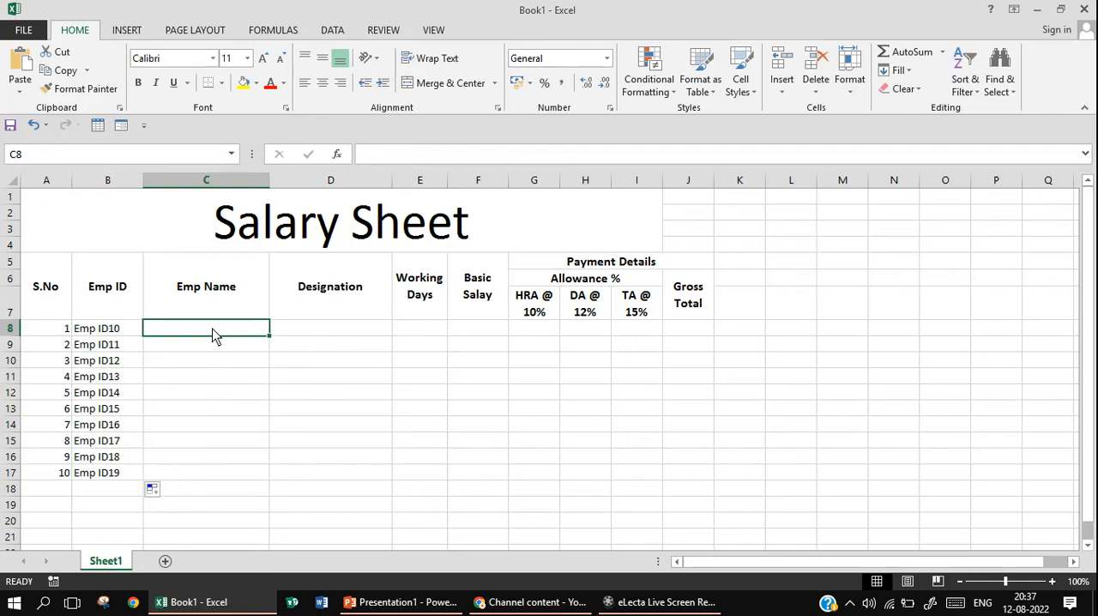
{"action": "type", "text": "R"}
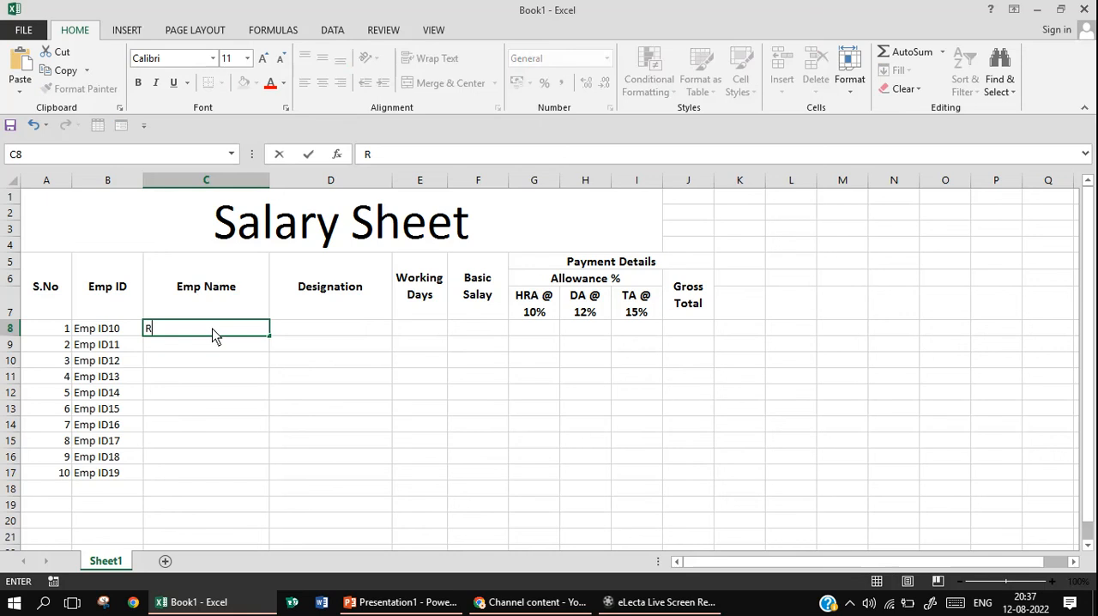
{"action": "type", "text": "am Kumar"}
{"action": "key", "text": "Return"}
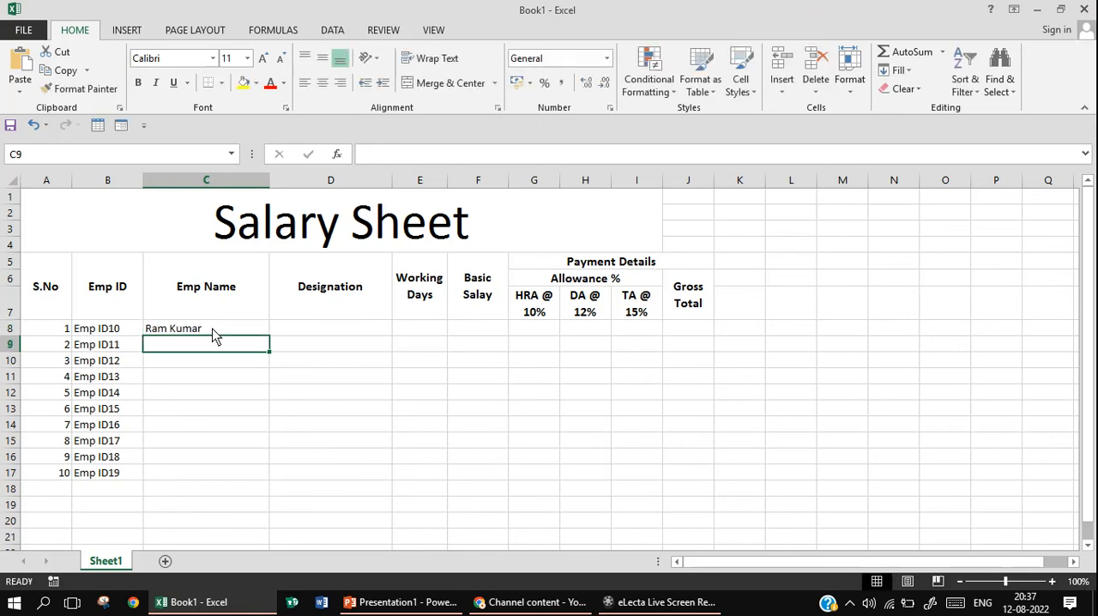
{"action": "type", "text": "Mohan Kumar"}
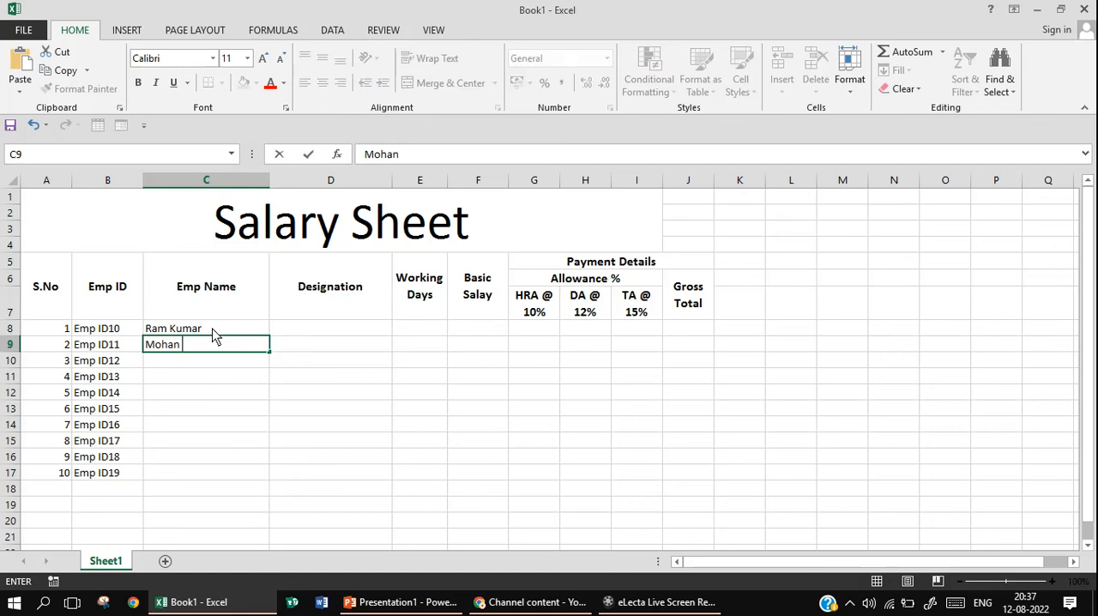
{"action": "key", "text": "Return"}
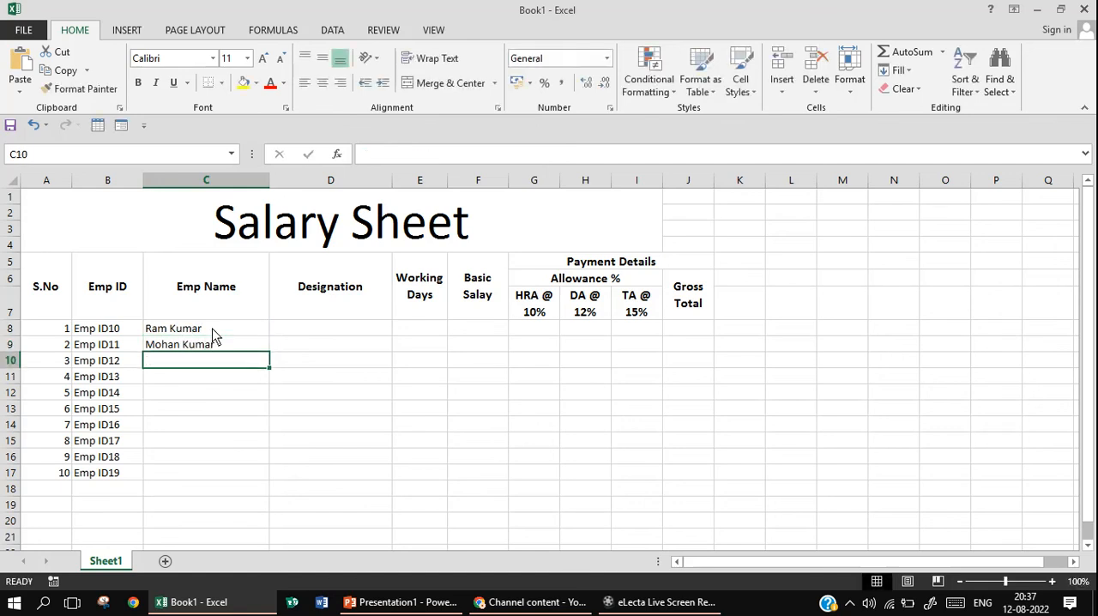
{"action": "type", "text": "Sohan Kumar"}
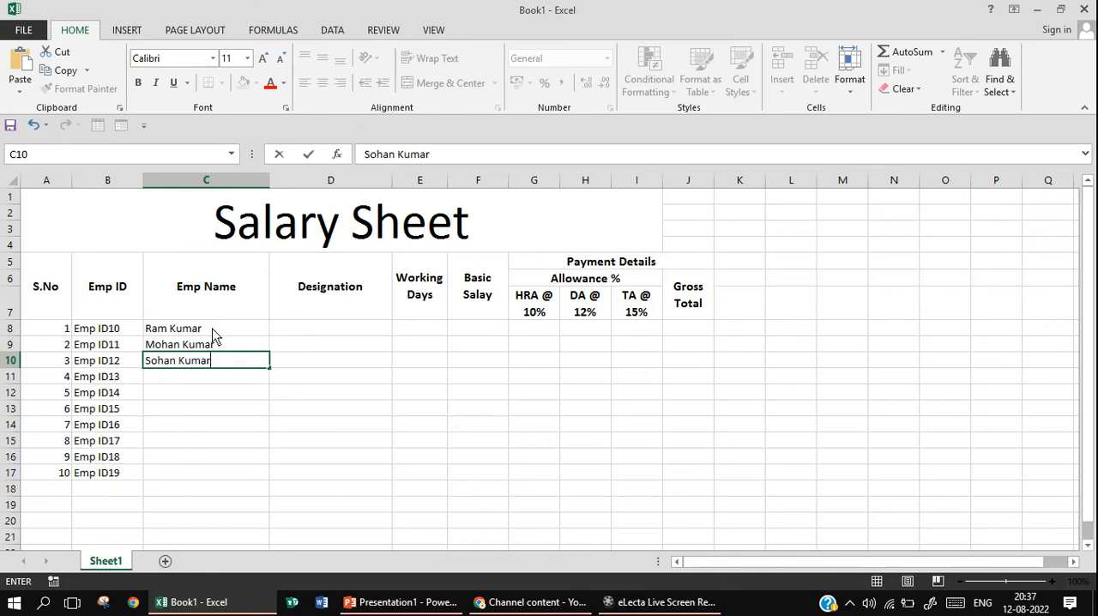
{"action": "key", "text": "Return"}
Enter the fourth employee's full name in C11, correcting the capitalization of the surname
{"action": "type", "text": "R"}
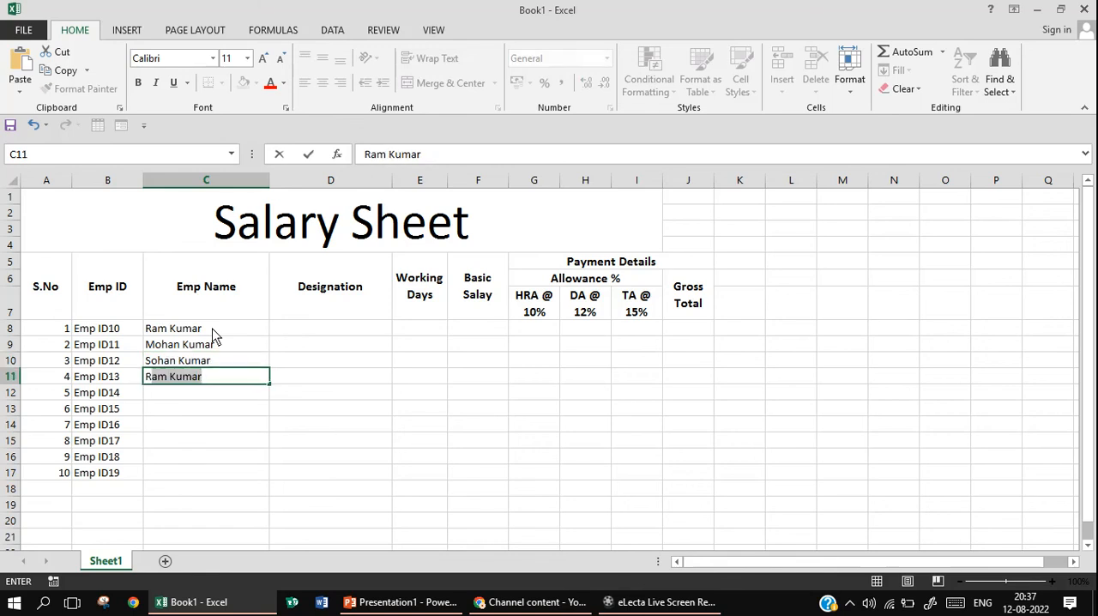
{"action": "type", "text": "an"}
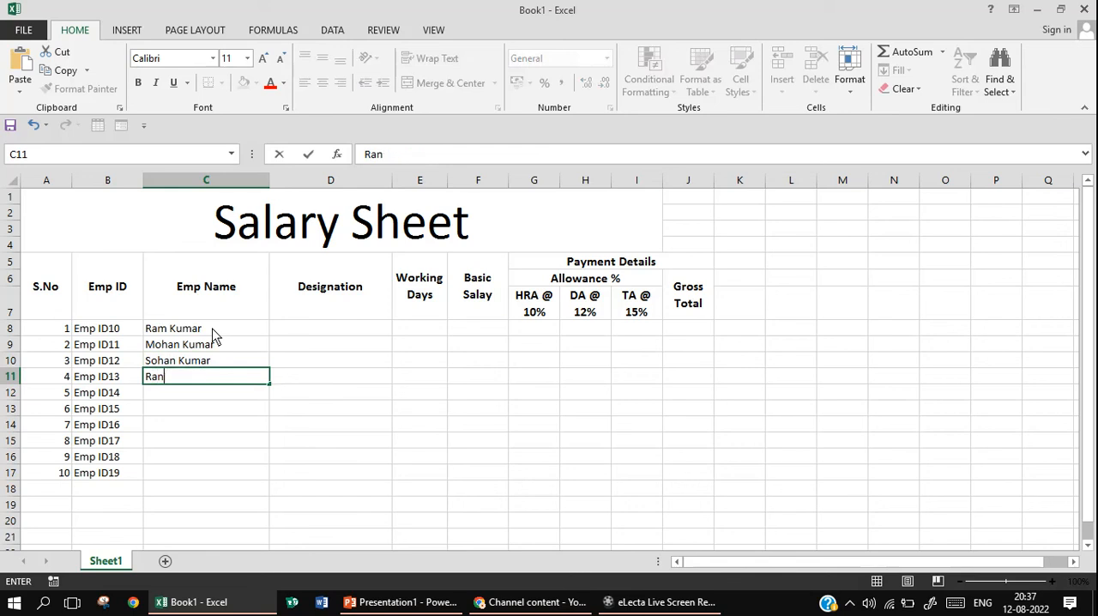
{"action": "type", "text": "i KUmari"}
{"action": "key", "text": "BackSpace"}
{"action": "key", "text": "BackSpace"}
{"action": "key", "text": "BackSpace"}
{"action": "key", "text": "BackSpace"}
{"action": "key", "text": "BackSpace"}
{"action": "type", "text": "umriri"}
{"action": "key", "text": "Return"}
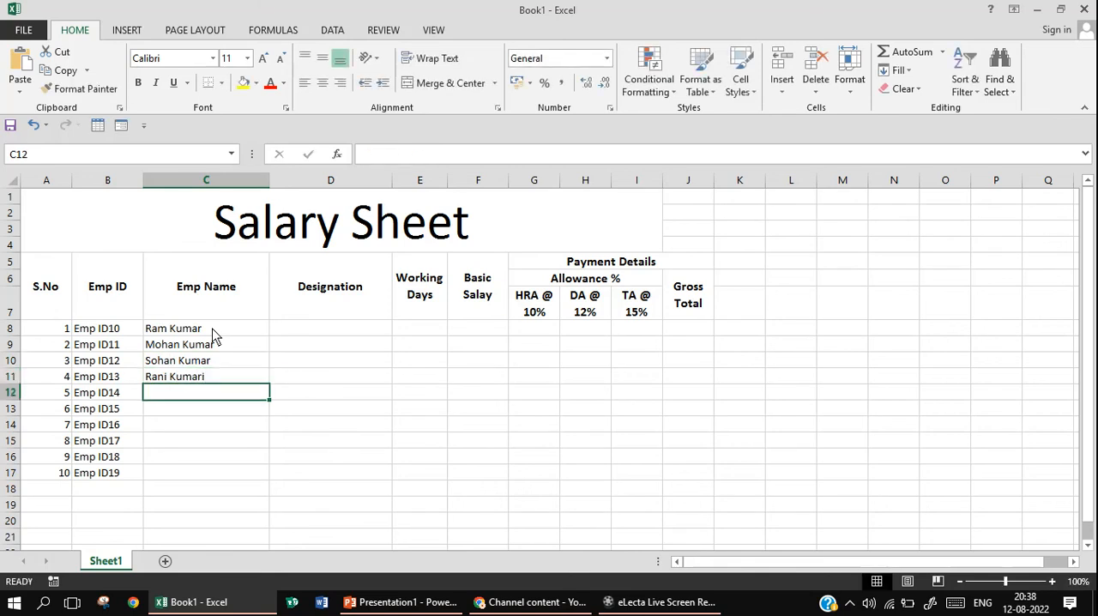
Enter the full names of the fifth and sixth employees in C12 and C13
{"action": "type", "text": "Piry"}
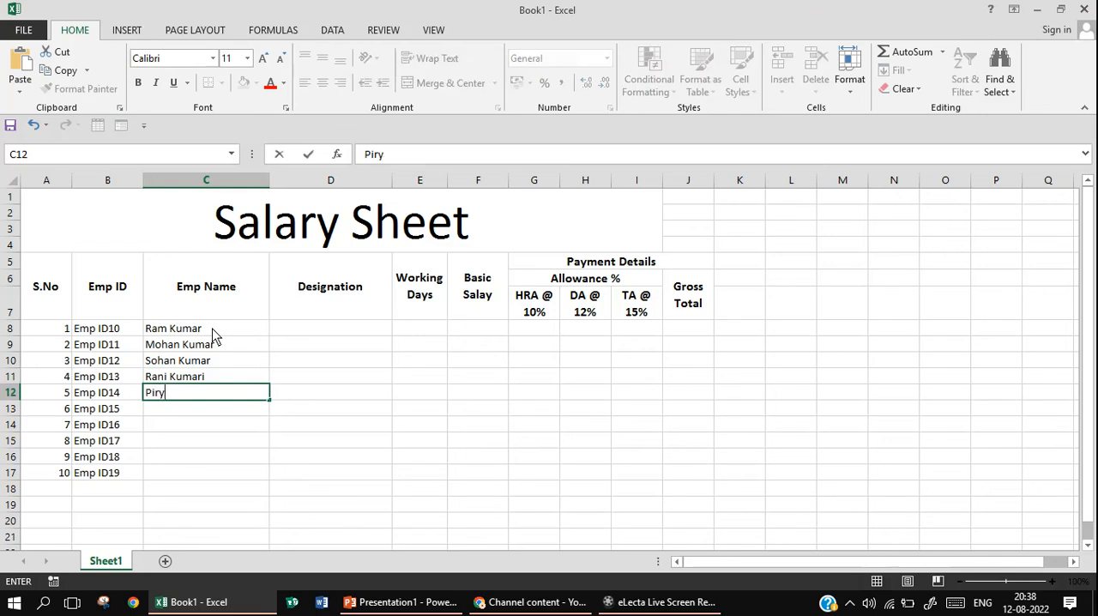
{"action": "type", "text": "a Kumar"}
{"action": "type", "text": "i"}
{"action": "key", "text": "Return"}
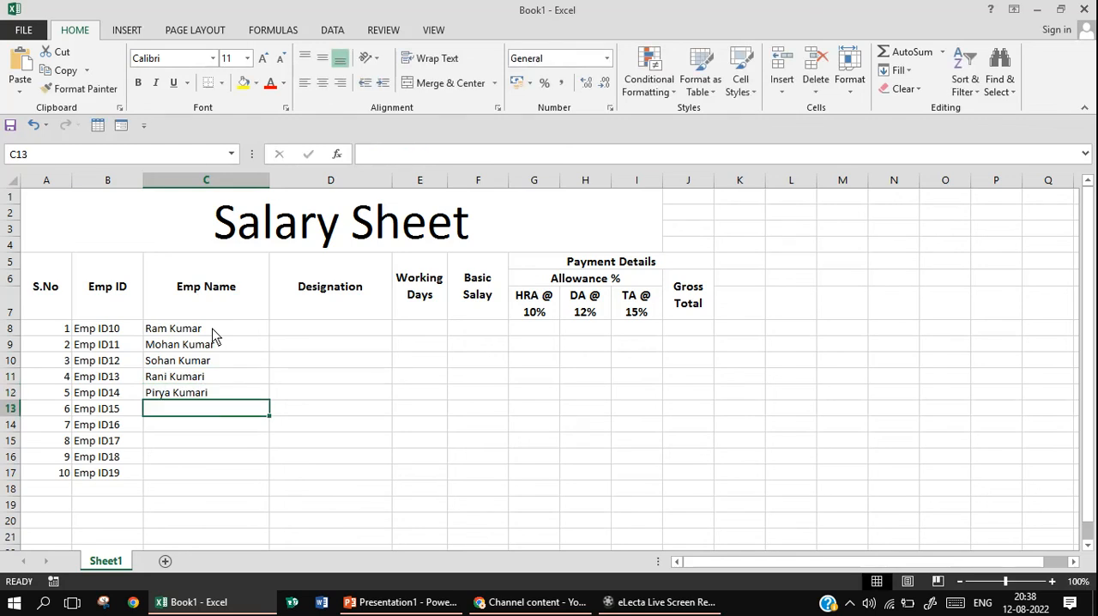
{"action": "type", "text": "Rakhi "}
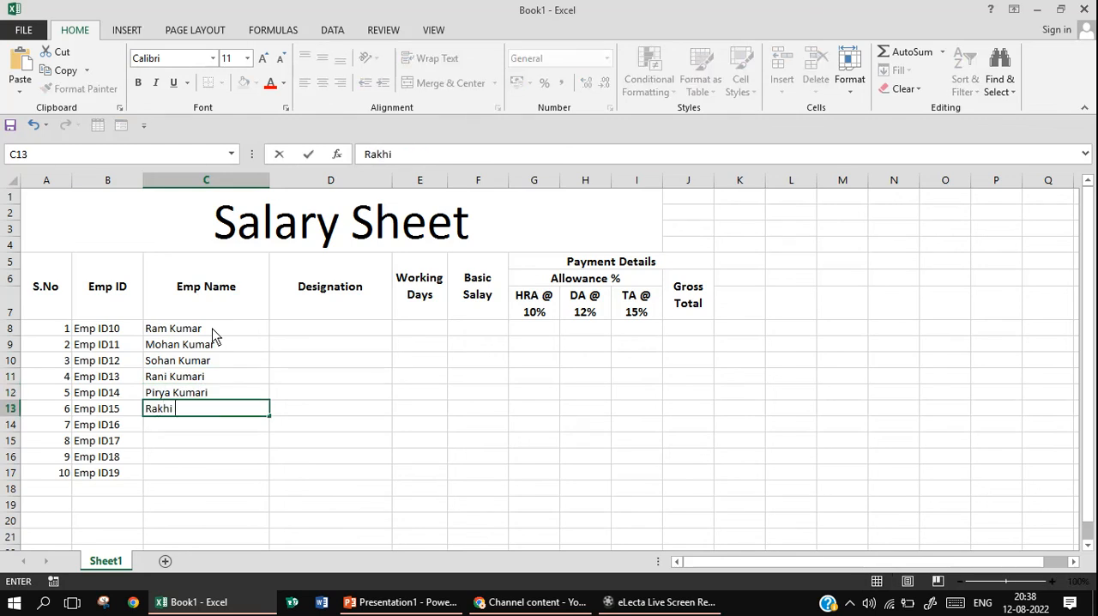
{"action": "type", "text": "kumari"}
{"action": "key", "text": "Return"}
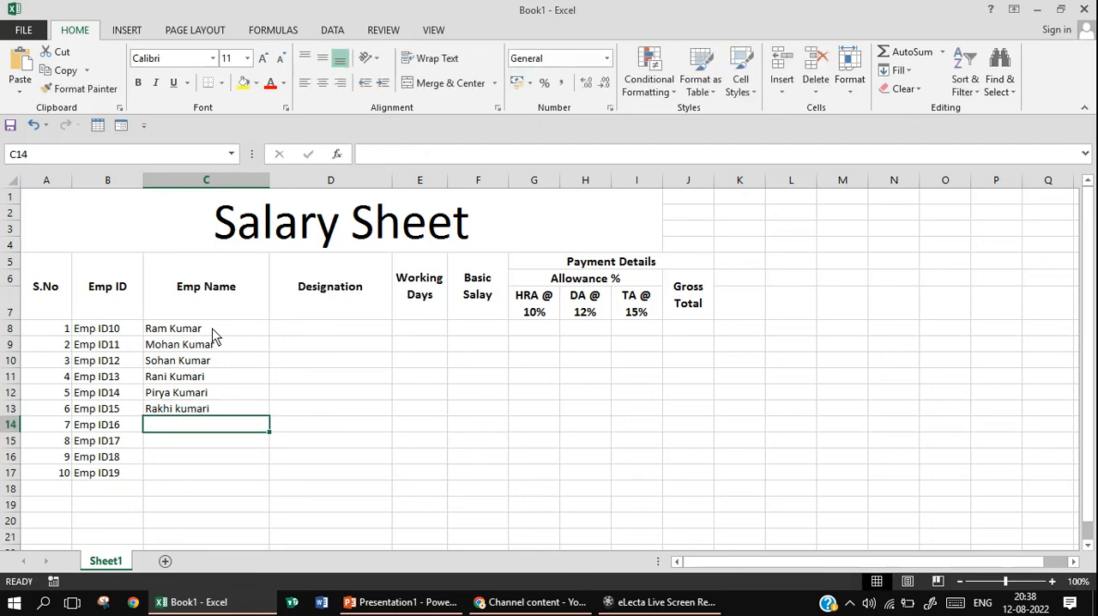
Enter the full names of the seventh and eighth employees in C14 and C15
{"action": "type", "text": "Kar"}
{"action": "type", "text": "n"}
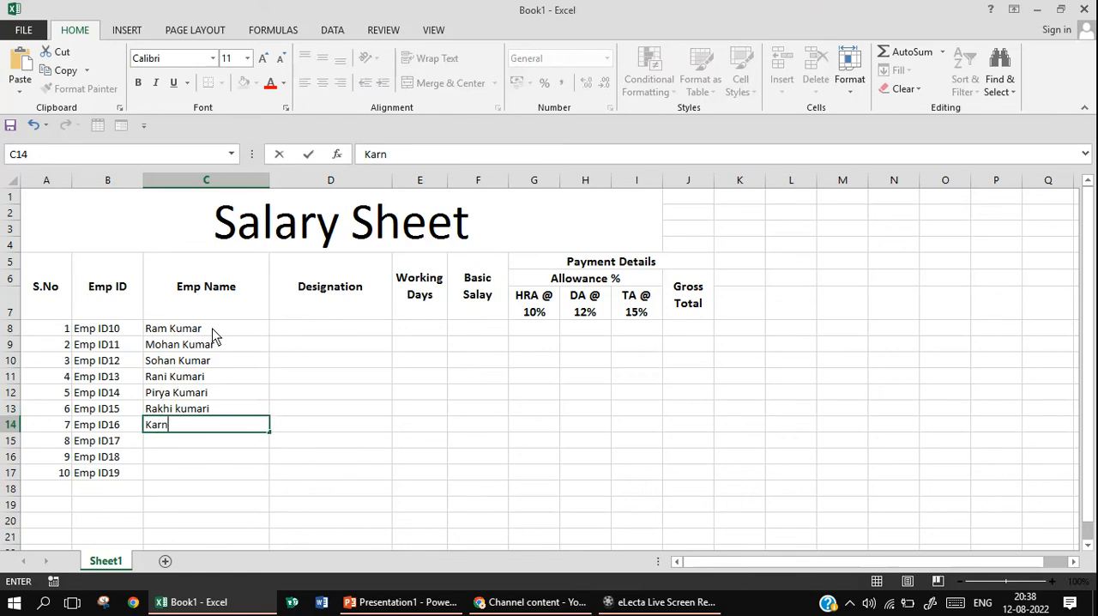
{"action": "key", "text": "BackSpace"}
{"action": "type", "text": "an Kumar"}
{"action": "key", "text": "Return"}
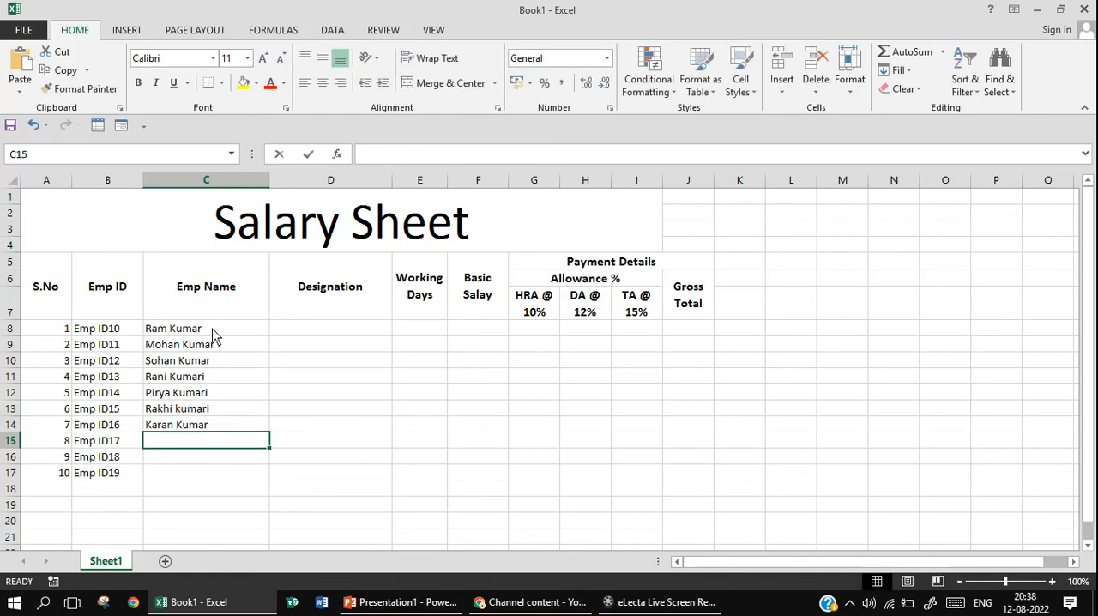
{"action": "type", "text": "Ra"}
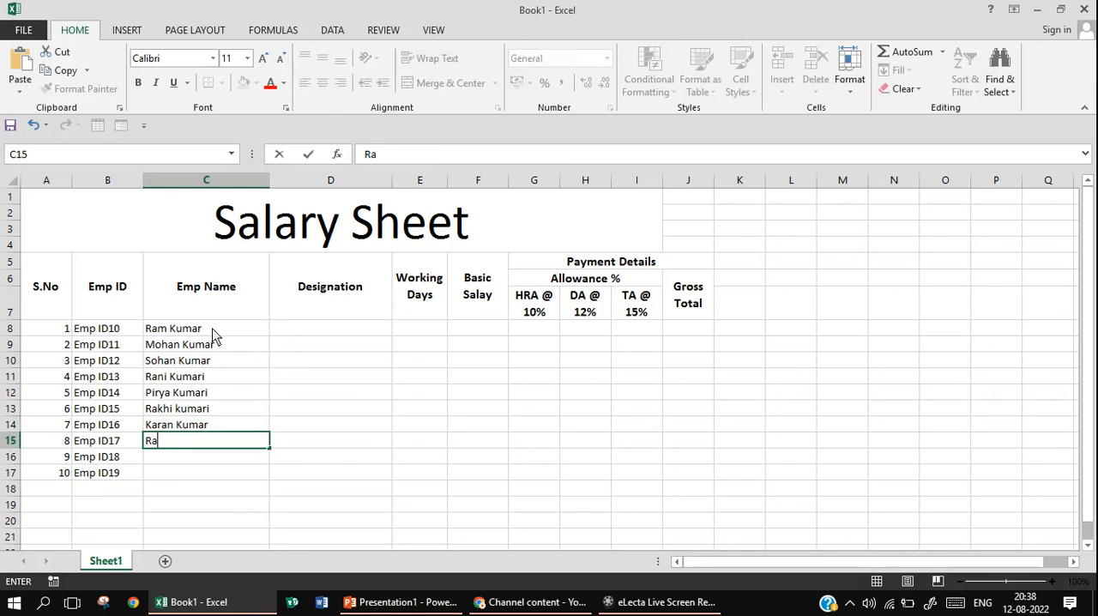
{"action": "type", "text": "j Kumar"}
{"action": "key", "text": "Return"}
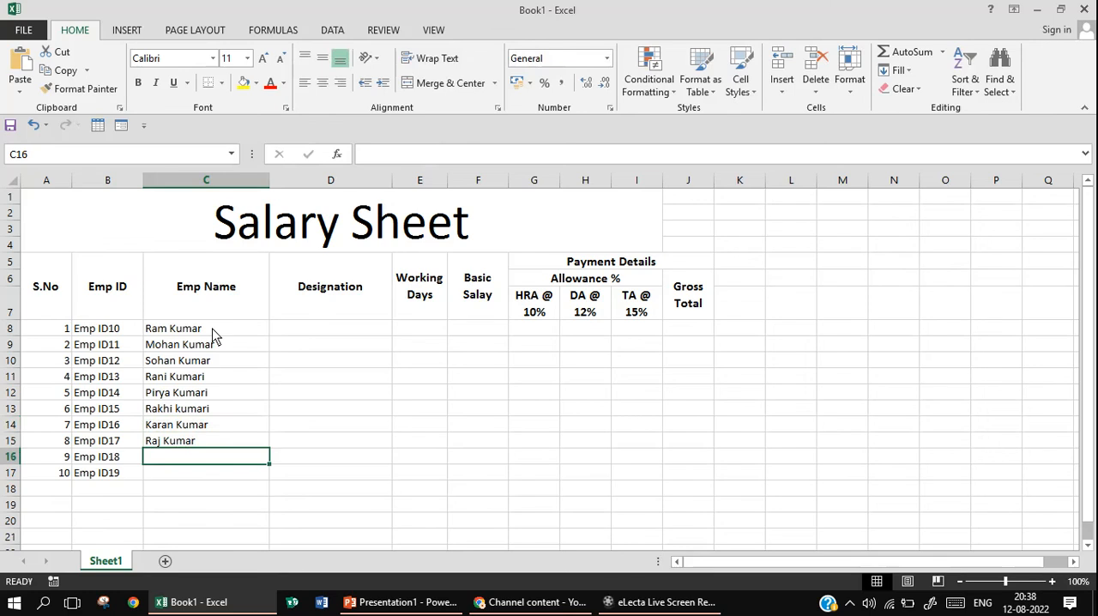
Enter the ninth employee's full name in C16
{"action": "type", "text": "K"}
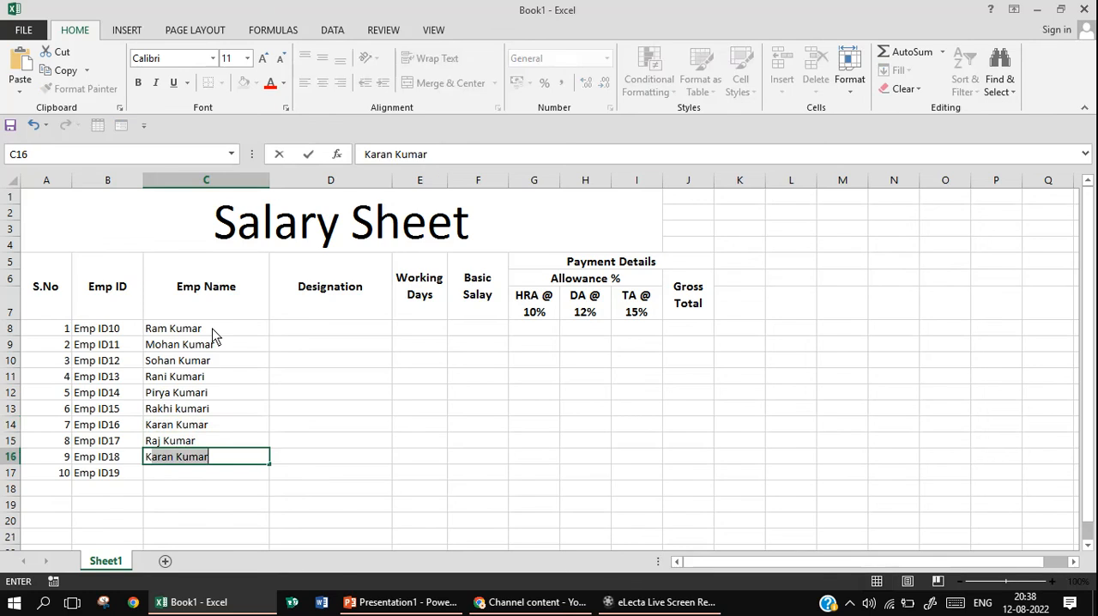
{"action": "type", "text": "ri"}
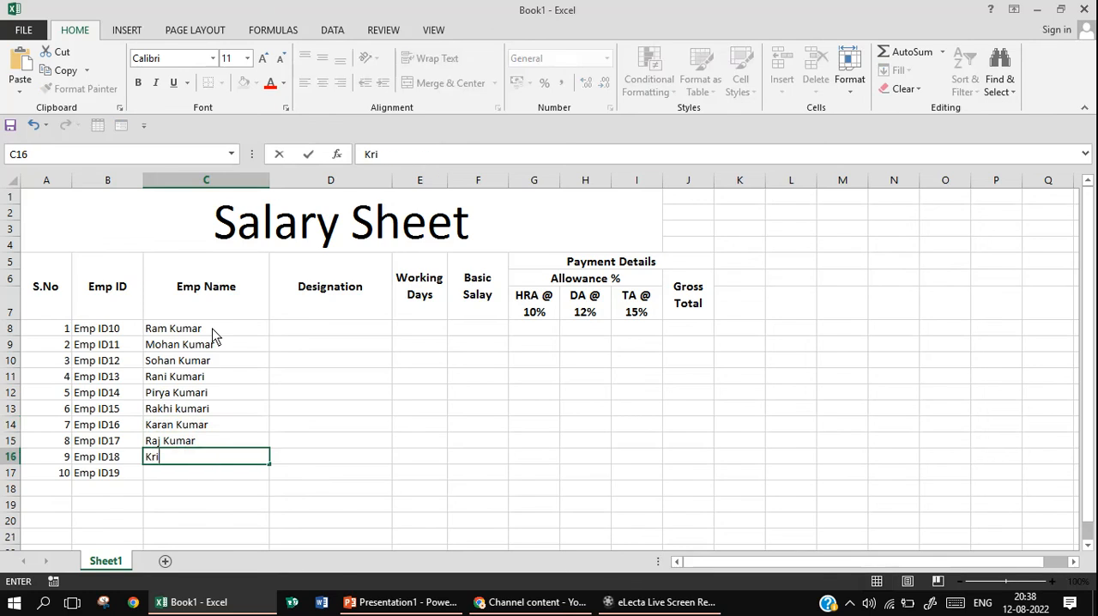
{"action": "type", "text": "shana Shar"}
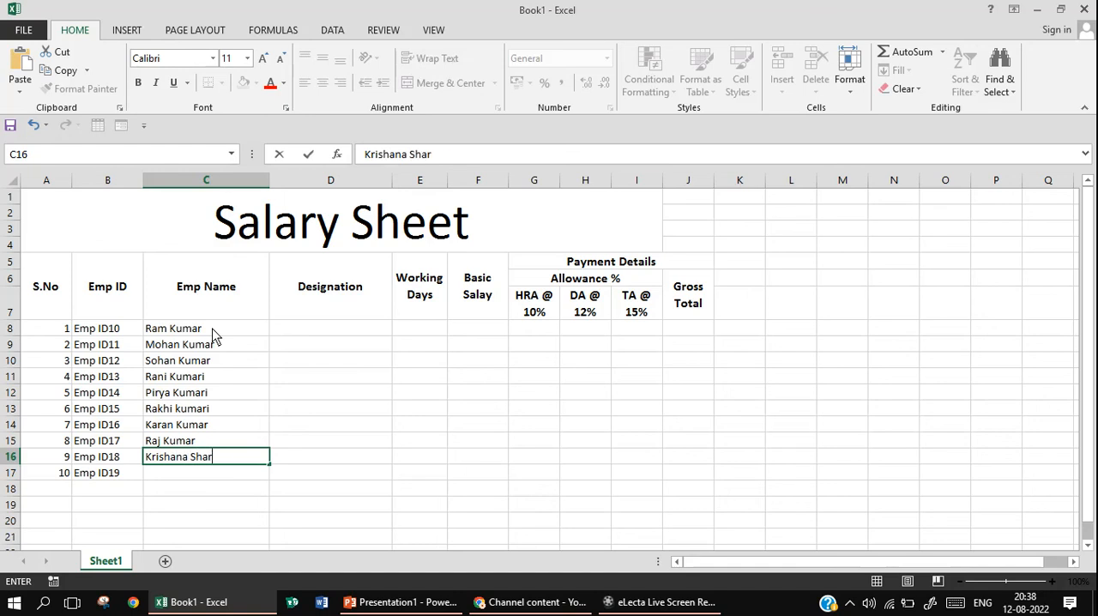
{"action": "type", "text": "ma"}
{"action": "key", "text": "Return"}
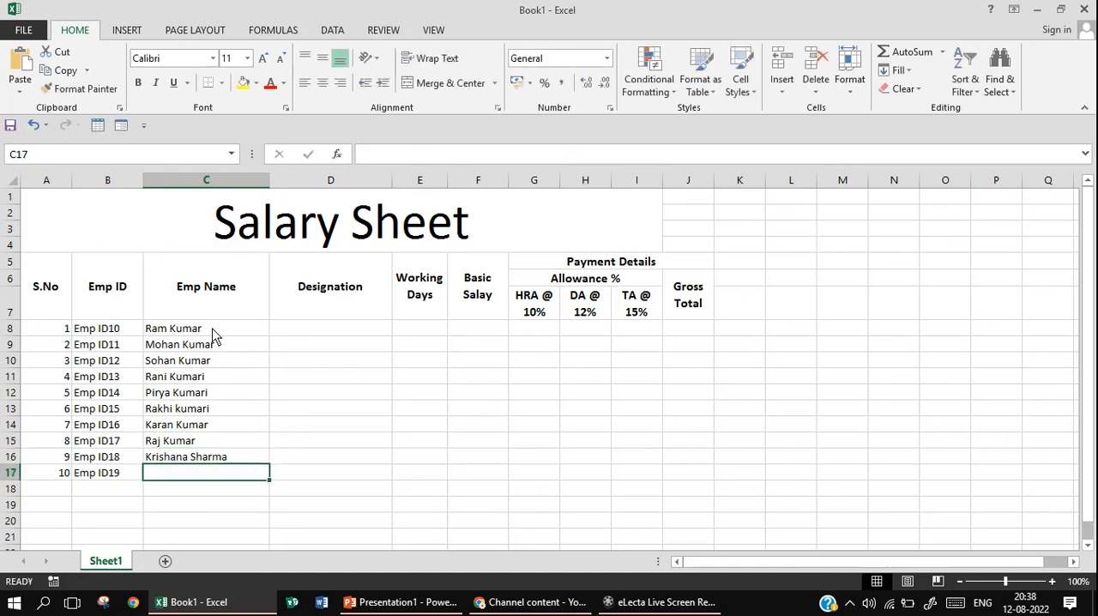
Enter the tenth employee's full name in C17
{"action": "type", "text": "Ran"}
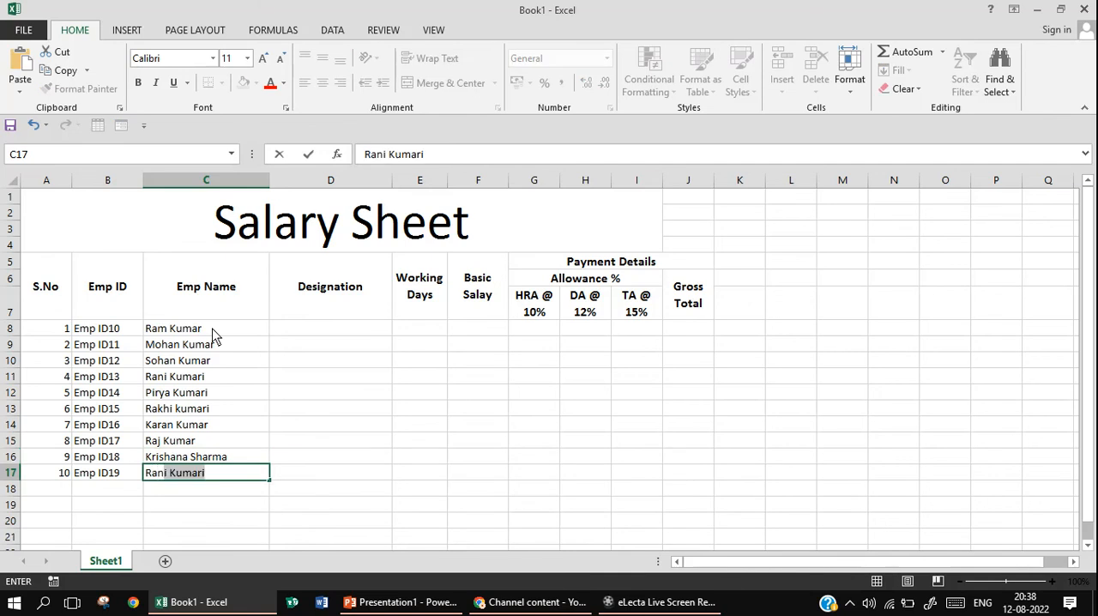
{"action": "key", "text": "BackSpace"}
{"action": "key", "text": "BackSpace"}
{"action": "type", "text": "ma"}
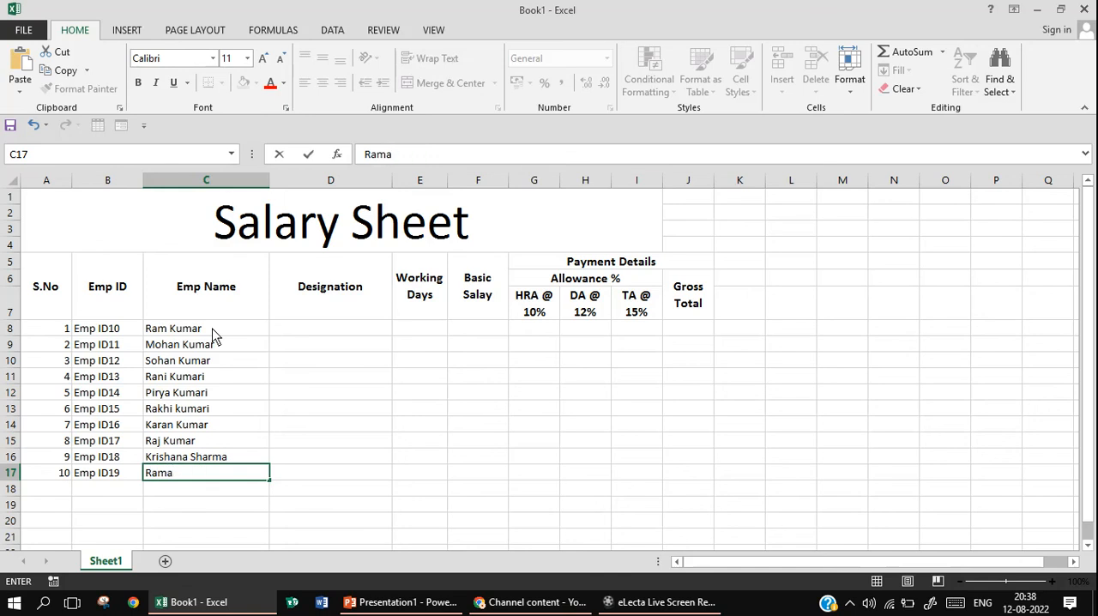
{"action": "type", "text": "nand Sharma"}
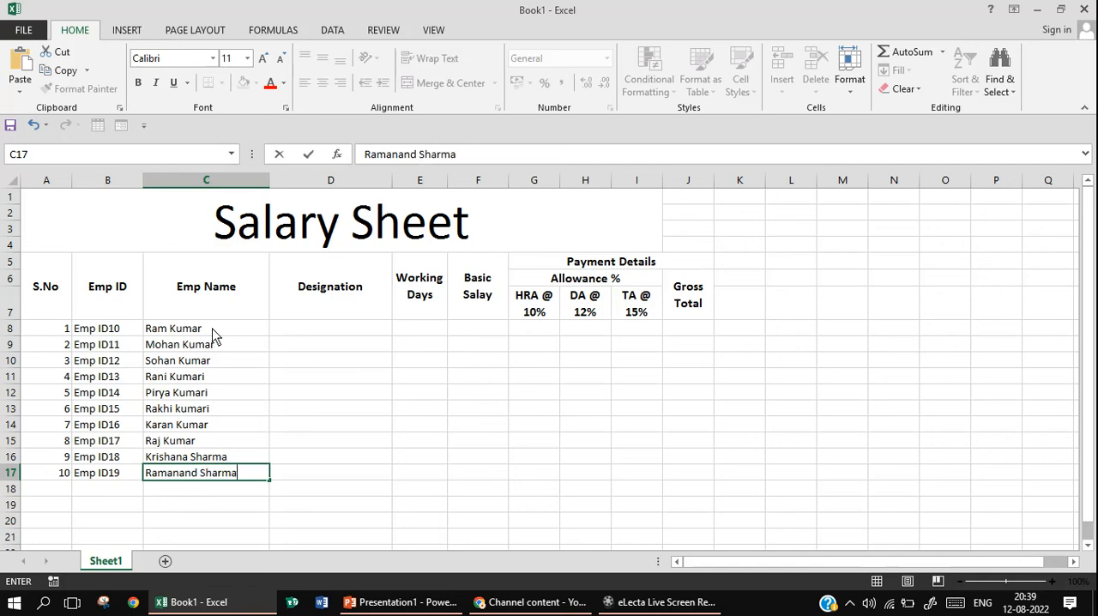
Enter Designation1 in D8 as the first employee's designation
{"action": "left_click", "coordinate": [337, 338]}
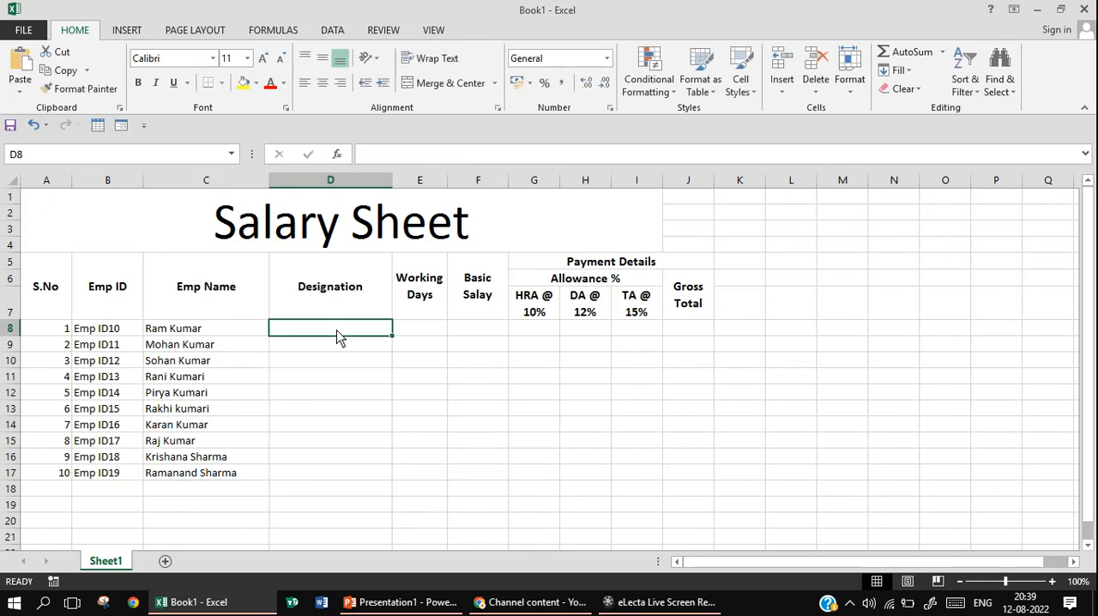
{"action": "type", "text": "D"}
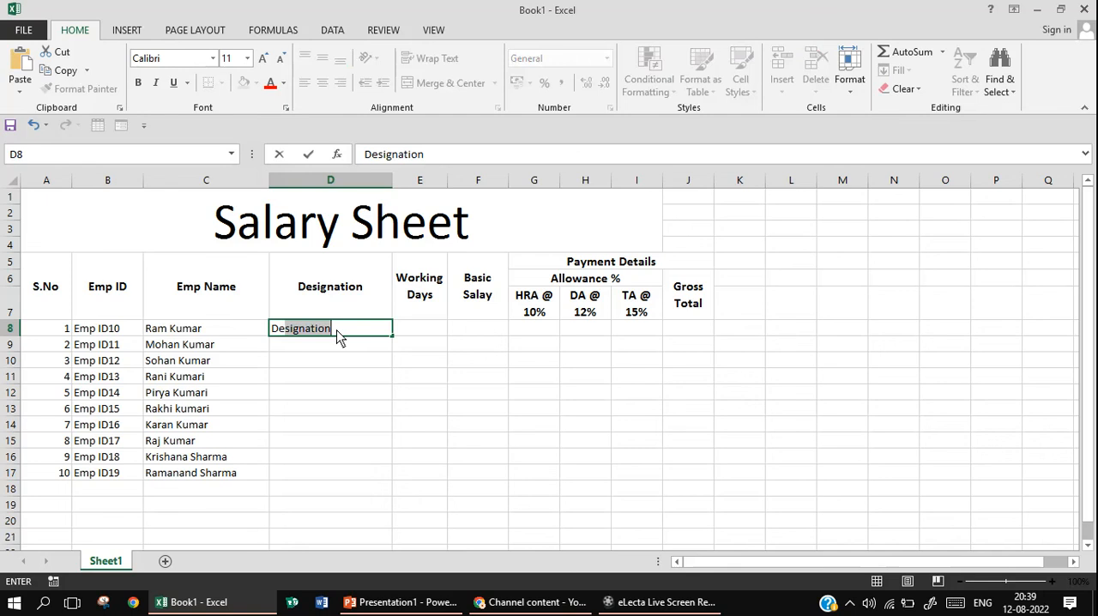
{"action": "key", "text": "Return"}
{"action": "left_click", "coordinate": [337, 331]}
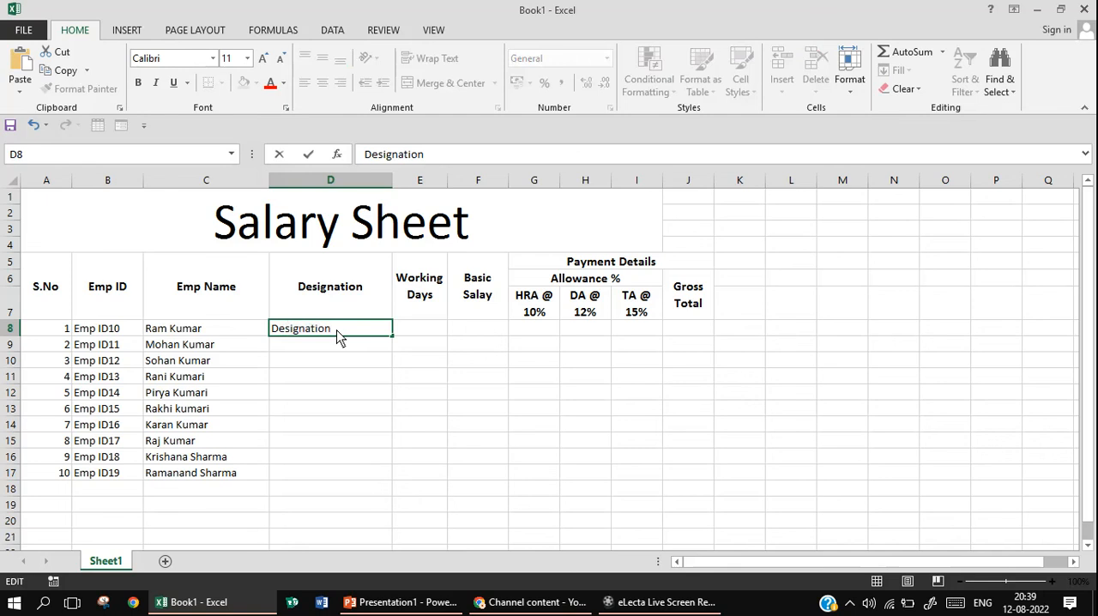
{"action": "type", "text": "1"}
{"action": "key", "text": "Return"}
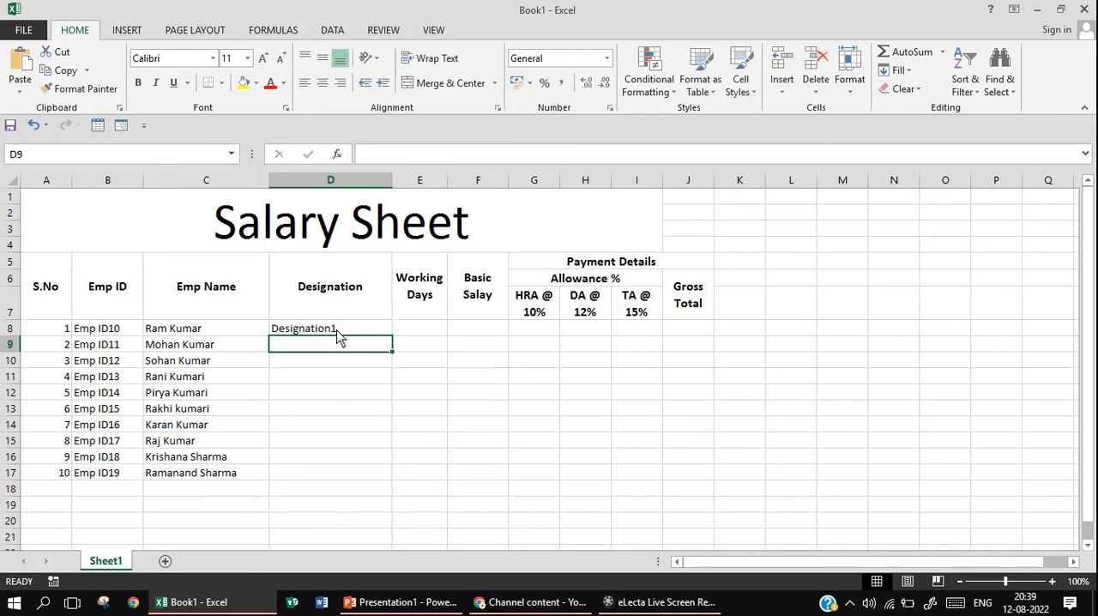
Enter Designation2 in D9 and accept the Flash Fill suggestions for the remaining designations through D17
{"action": "type", "text": "Designation2"}
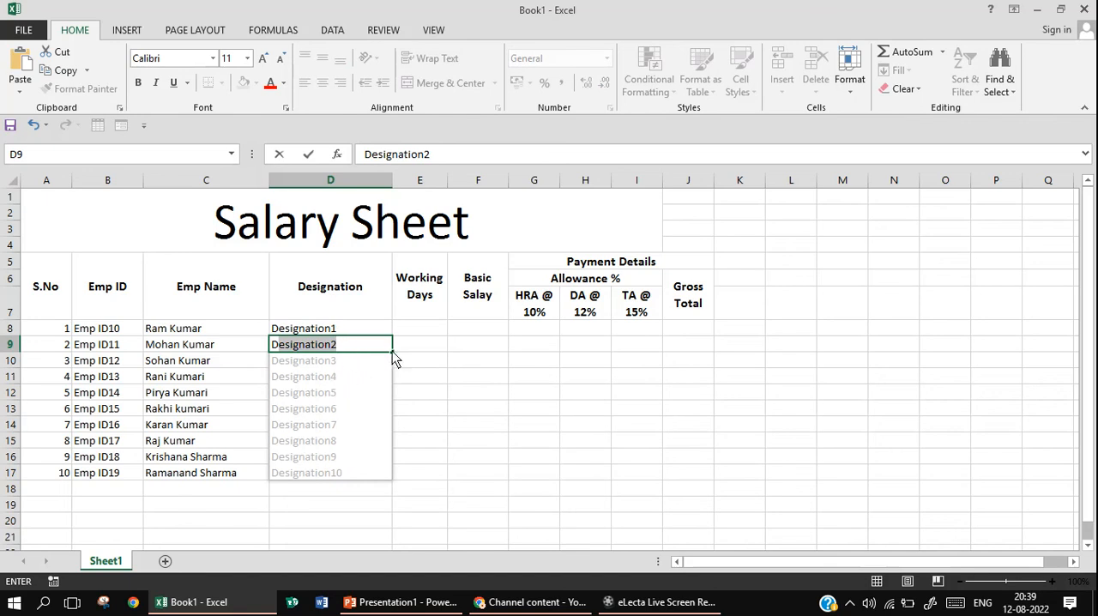
{"action": "key", "text": "Return"}
{"action": "key", "text": "Down"}
{"action": "key", "text": "Down"}
{"action": "key", "text": "Down"}
{"action": "key", "text": "Down"}
{"action": "key", "text": "Down"}
{"action": "key", "text": "Down"}
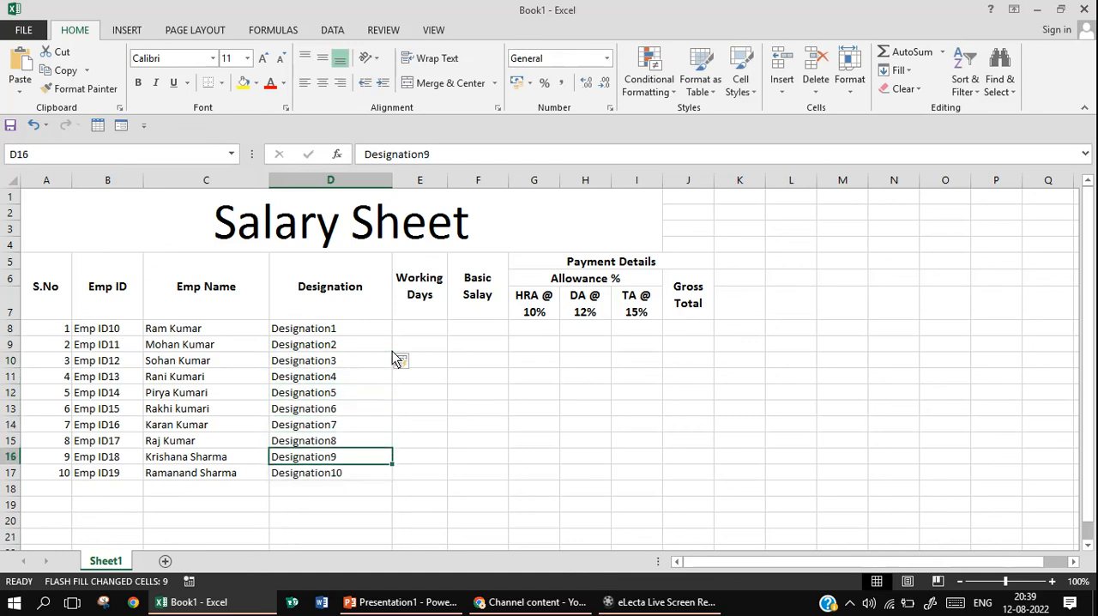
{"action": "key", "text": "Down"}
Enter 30 working days in E8 and copy the value down to E17
{"action": "left_click", "coordinate": [428, 329]}
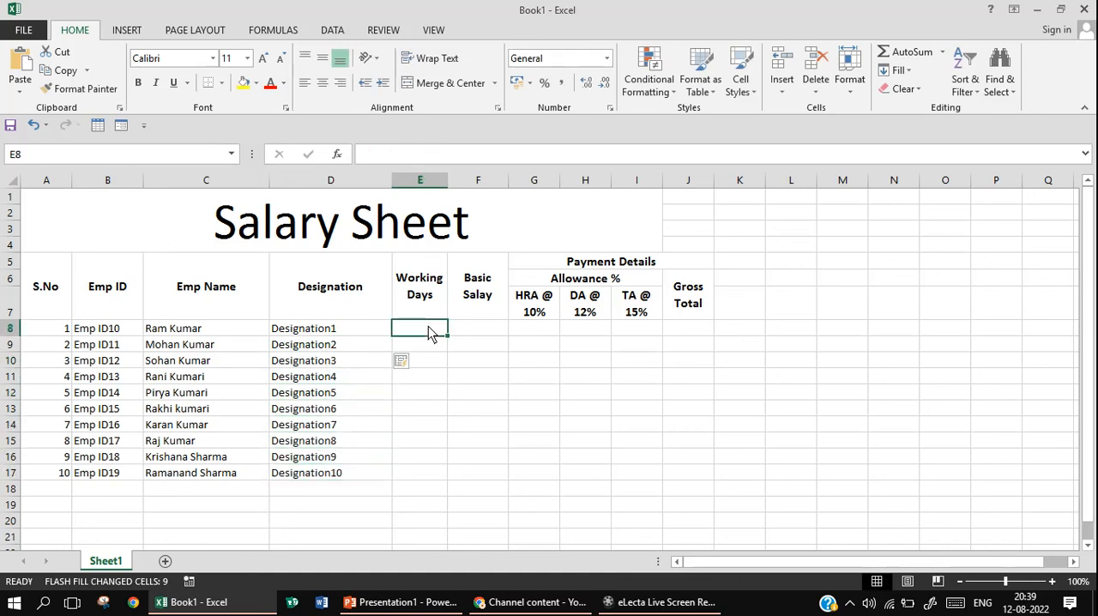
{"action": "type", "text": "30"}
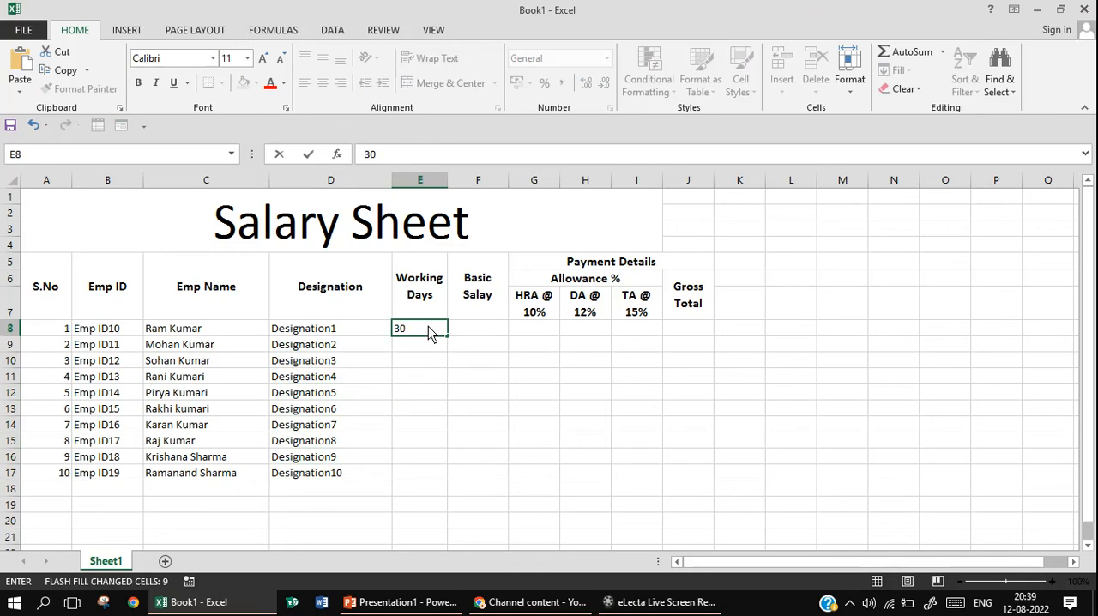
{"action": "left_click", "coordinate": [454, 379]}
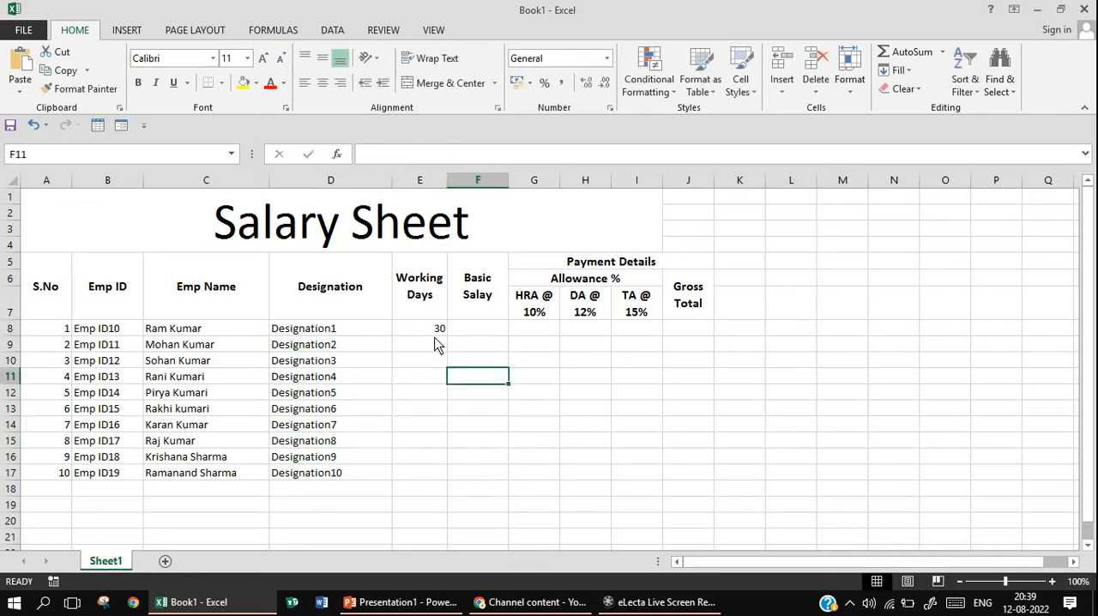
{"action": "left_click", "coordinate": [436, 334]}
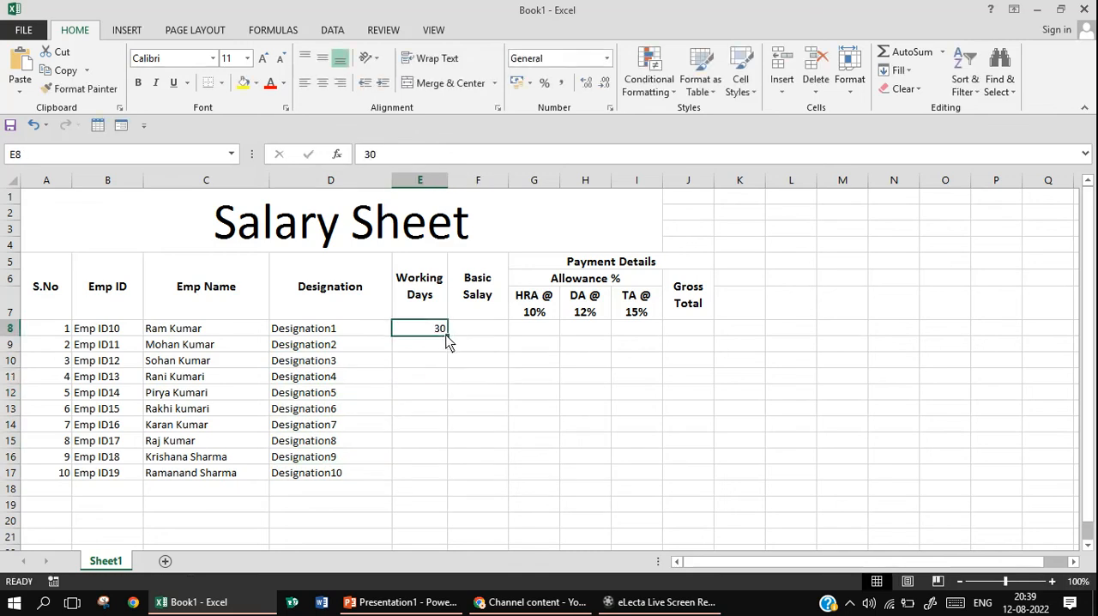
{"action": "left_click_drag", "start_coordinate": [446, 337], "coordinate": [437, 478]}
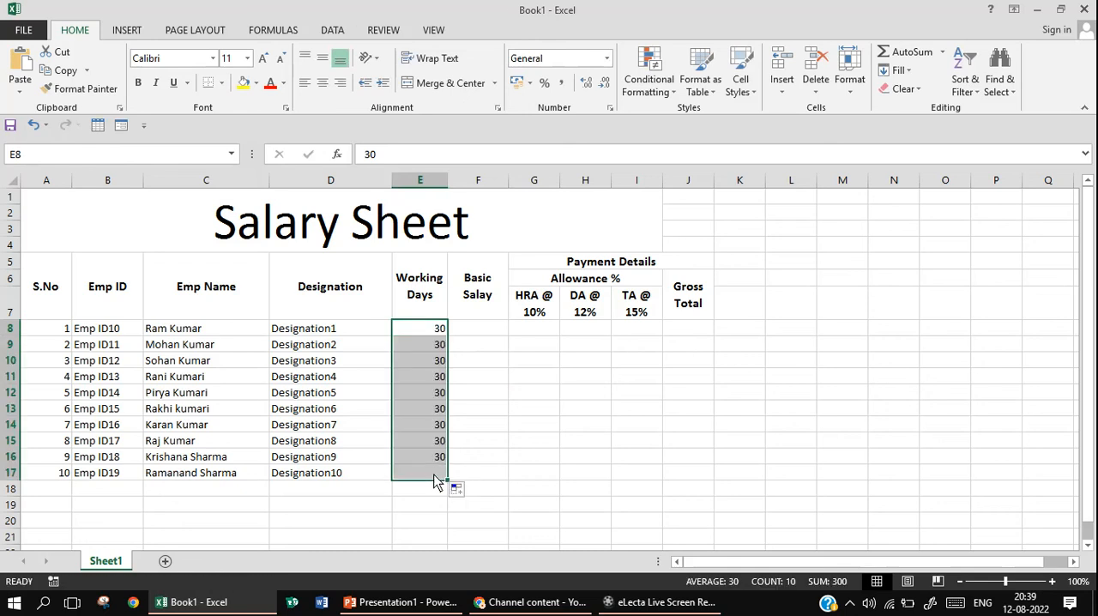
Enter the basic salaries 50000, 45000, 40000 and 35000 in F8 through F11
{"action": "left_click", "coordinate": [478, 328]}
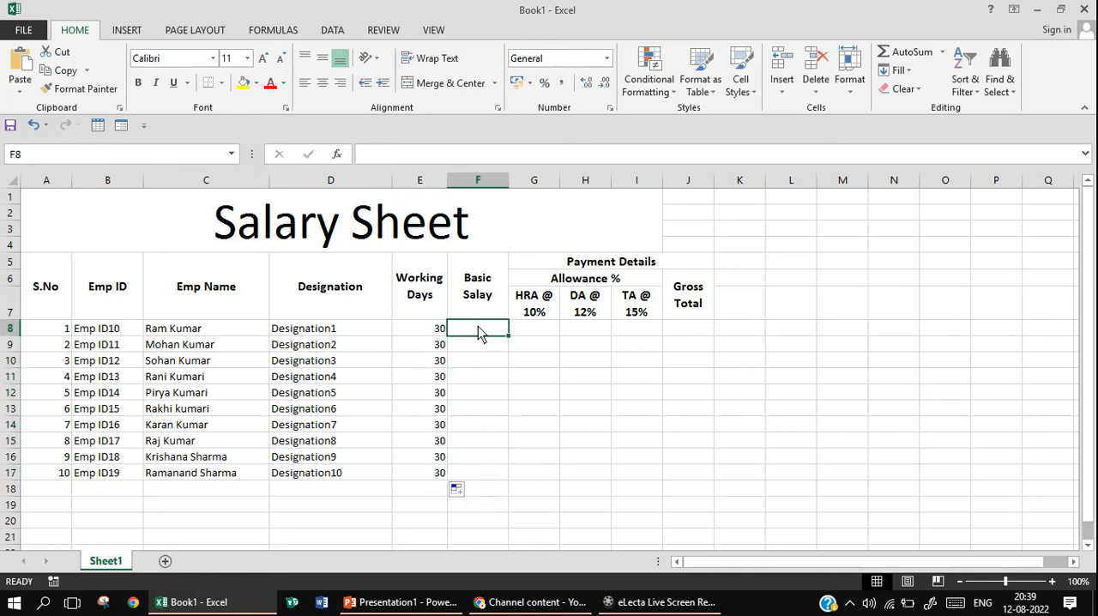
{"action": "type", "text": "5"}
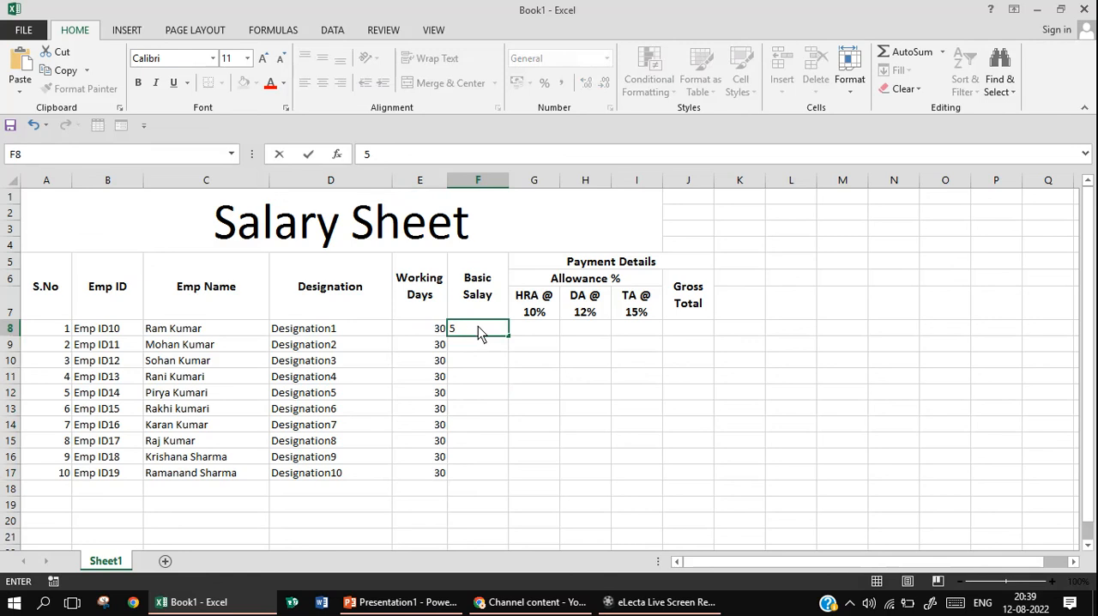
{"action": "type", "text": "0000"}
{"action": "key", "text": "Return"}
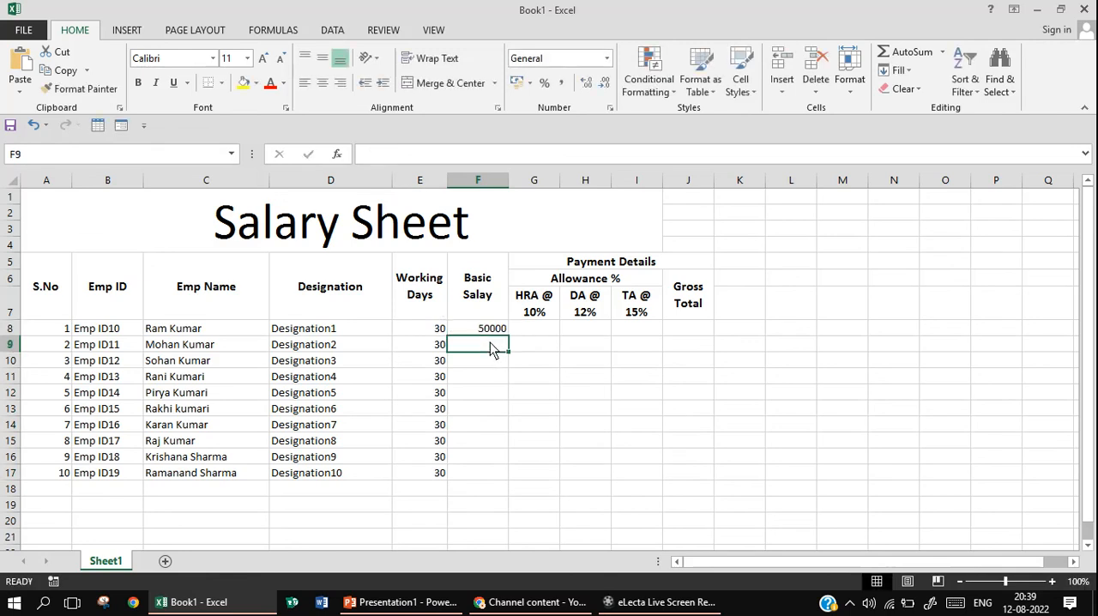
{"action": "type", "text": "45000"}
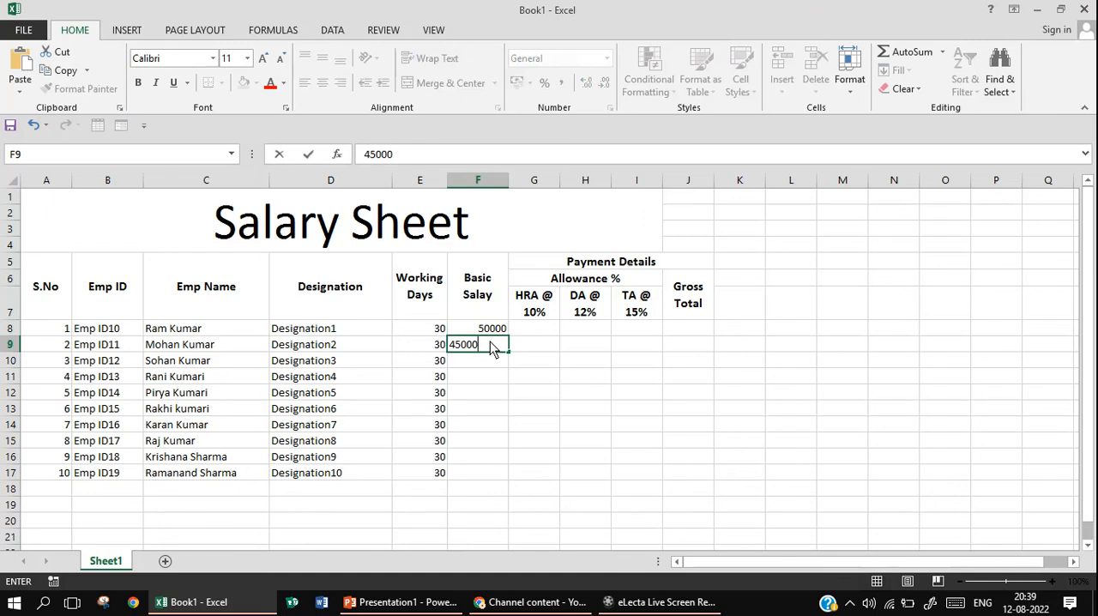
{"action": "key", "text": "Return"}
{"action": "type", "text": "40000"}
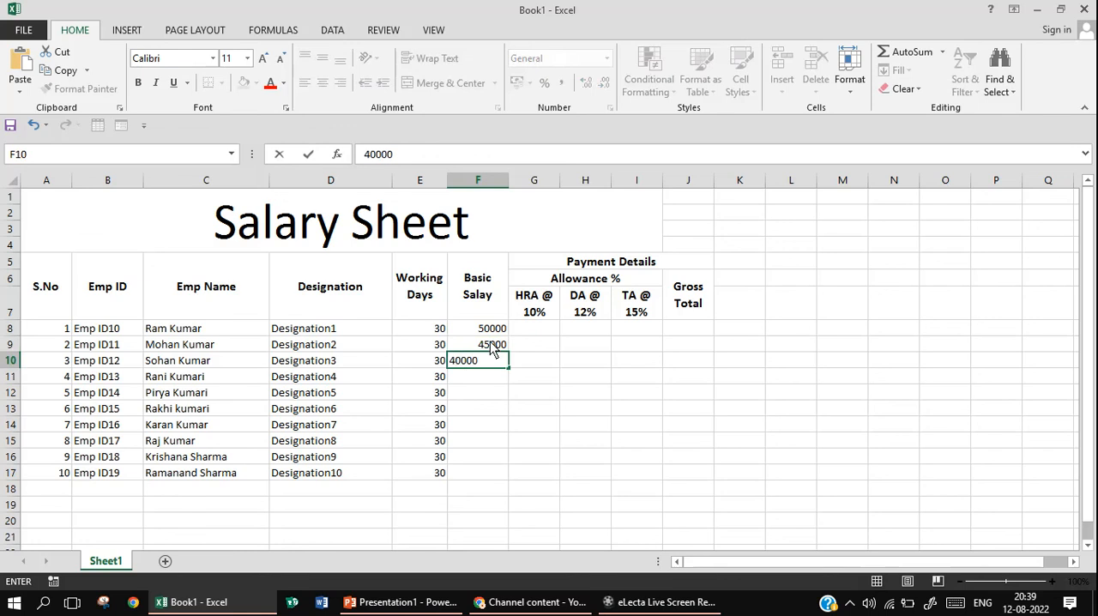
{"action": "key", "text": "Return"}
{"action": "type", "text": "35000"}
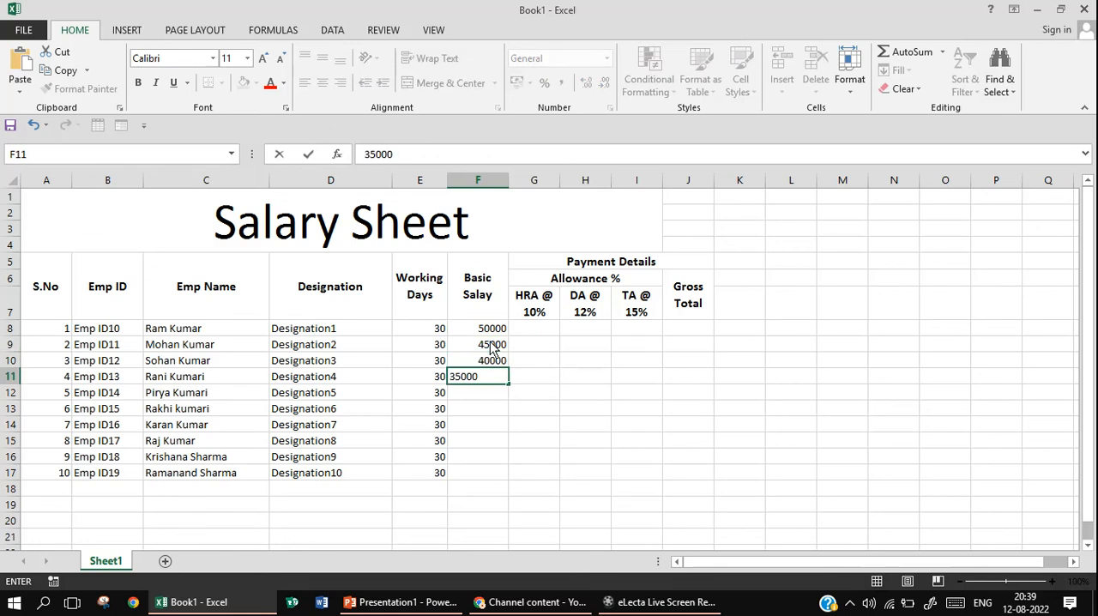
{"action": "key", "text": "Return"}
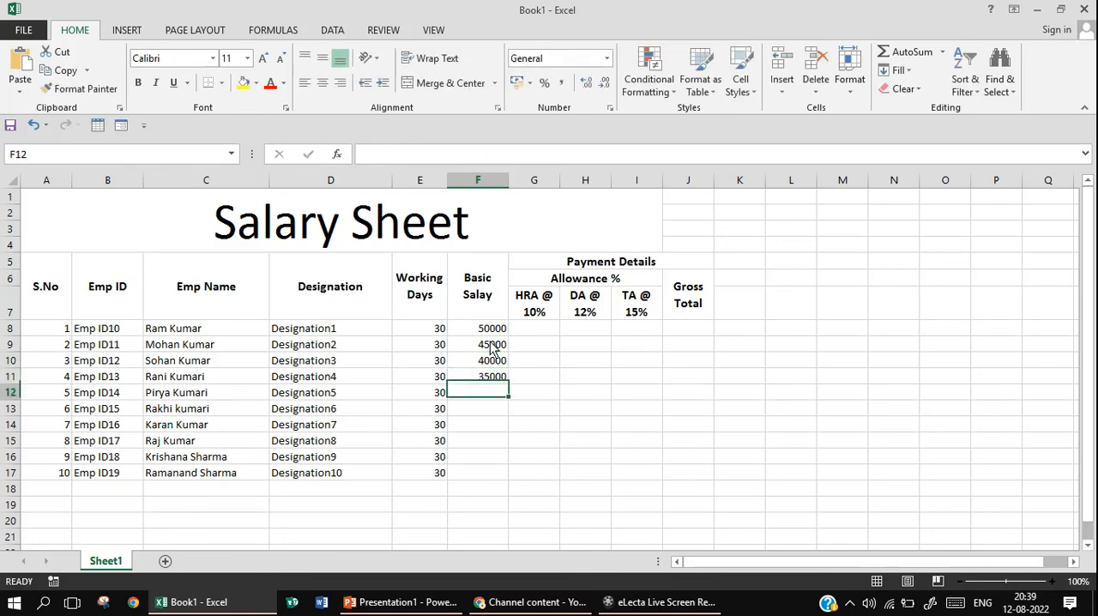
Enter the basic salaries 55000 in F12 and 65000 in F13
{"action": "type", "text": "55"}
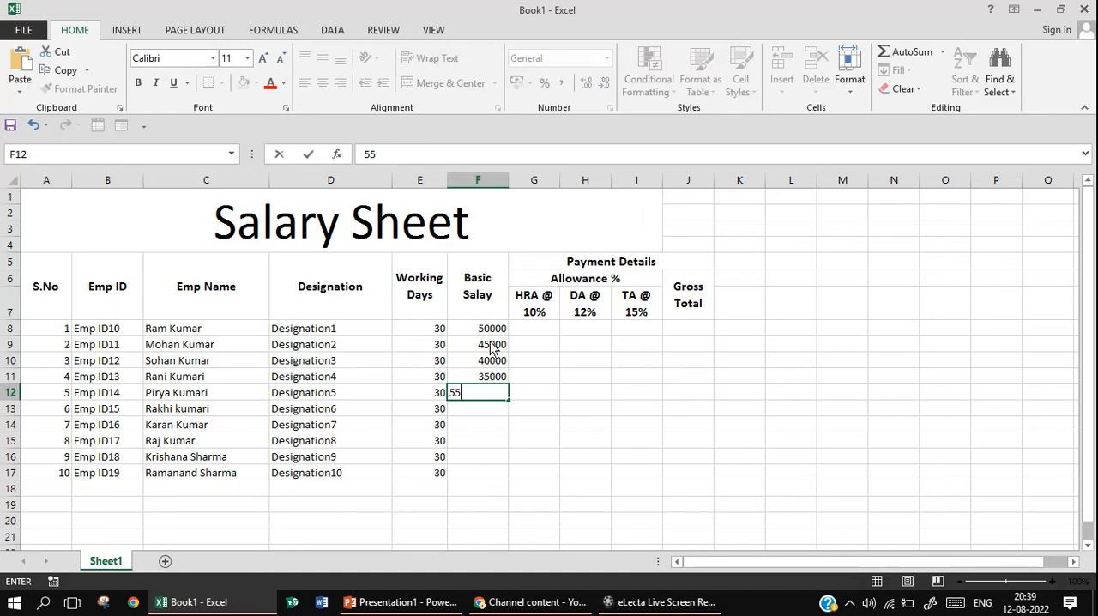
{"action": "type", "text": "000"}
{"action": "key", "text": "Return"}
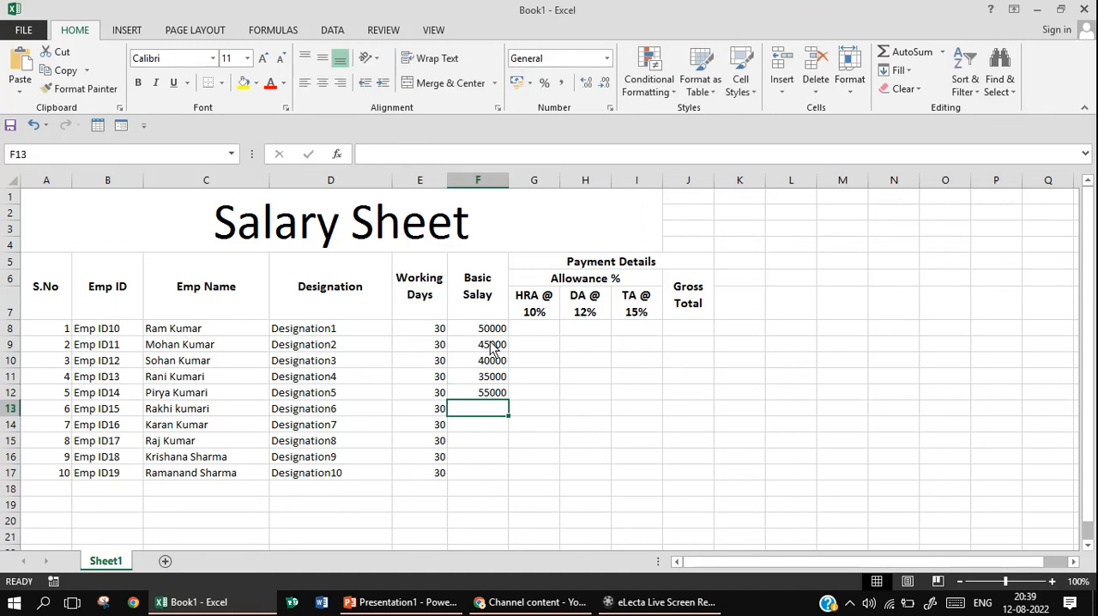
{"action": "type", "text": "65"}
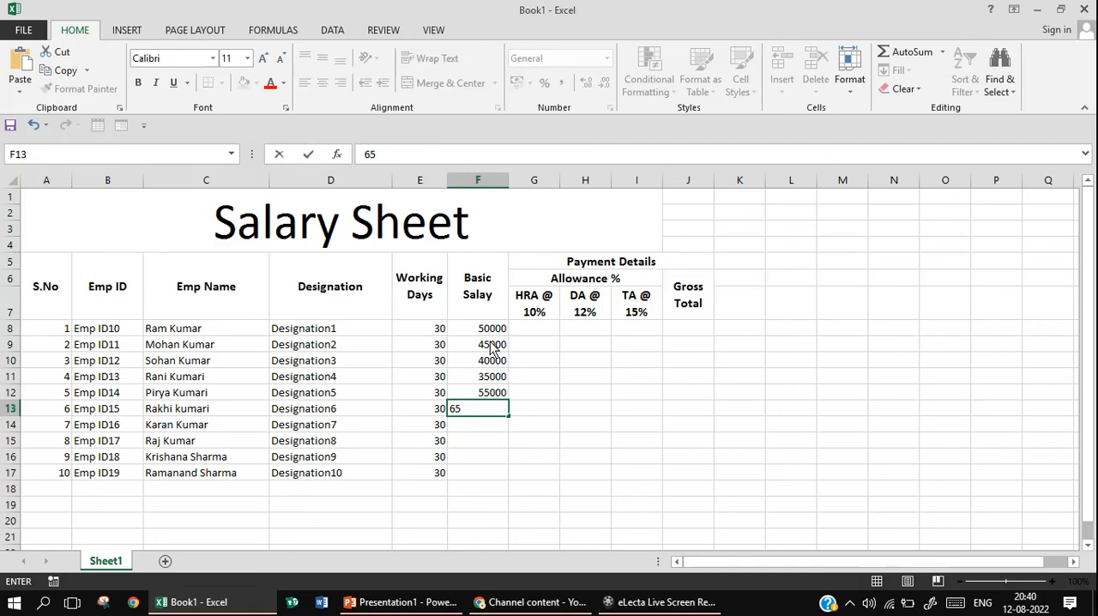
{"action": "type", "text": "000"}
{"action": "key", "text": "Return"}
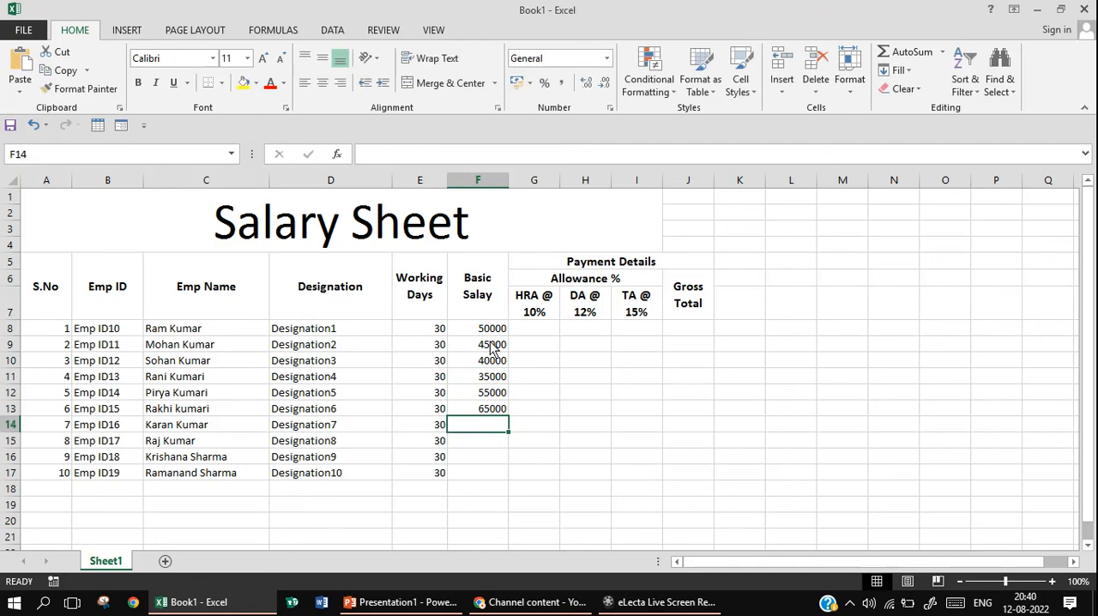
Enter the seventh employee's basic salary of 45000 in F14, correcting the mistyped digits
{"action": "type", "text": "45"}
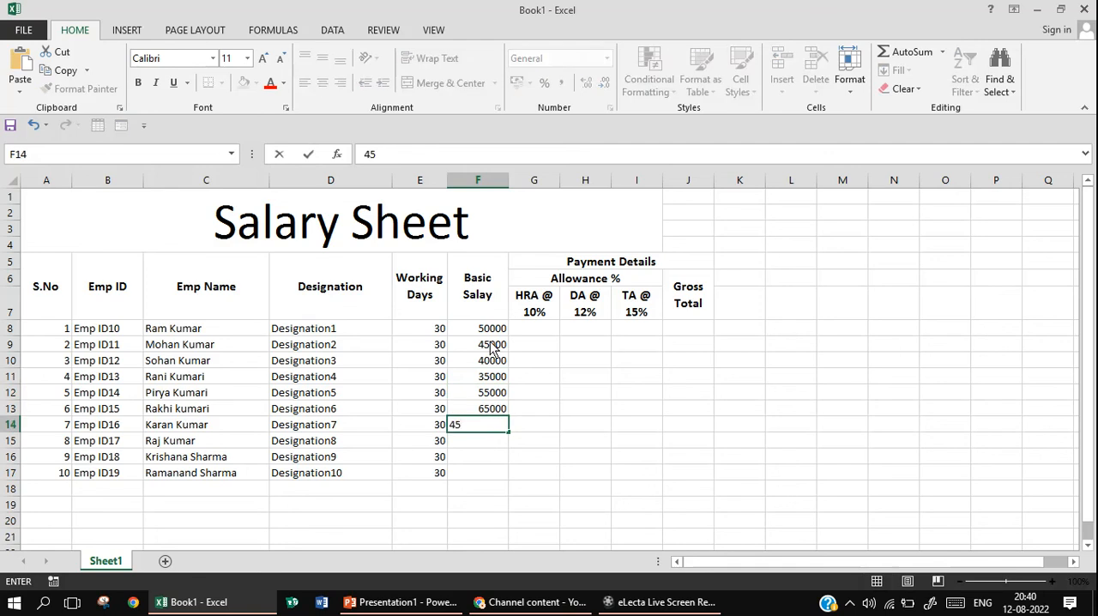
{"action": "type", "text": "999"}
{"action": "key", "text": "BackSpace"}
{"action": "key", "text": "BackSpace"}
{"action": "key", "text": "BackSpace"}
{"action": "type", "text": "000"}
{"action": "key", "text": "Return"}
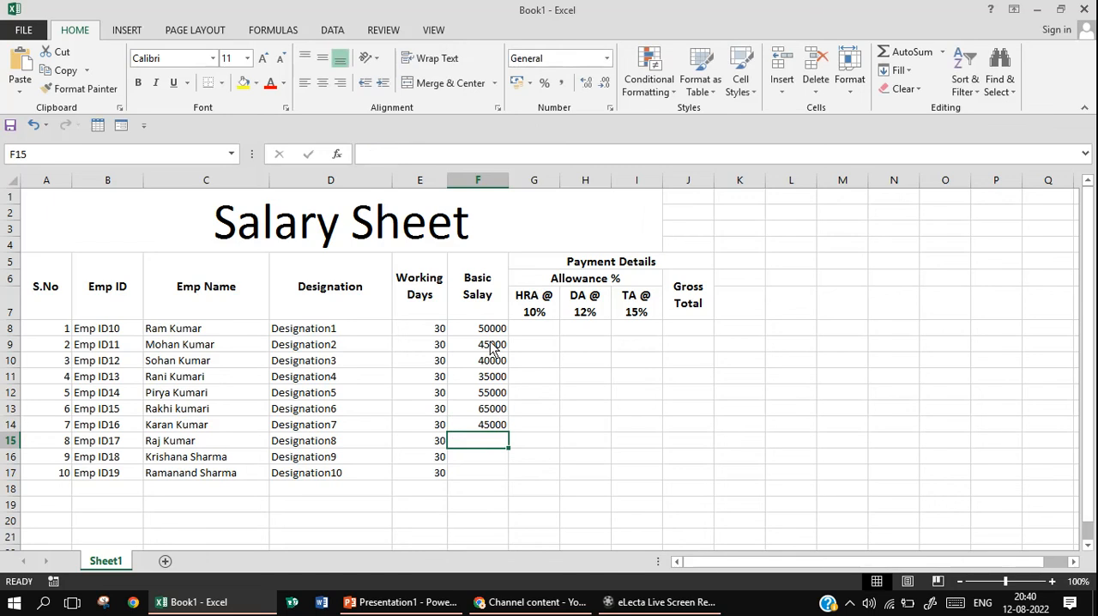
Enter the basic salaries 25000, 35000 and 40000 in F15 through F17
{"action": "type", "text": "25000"}
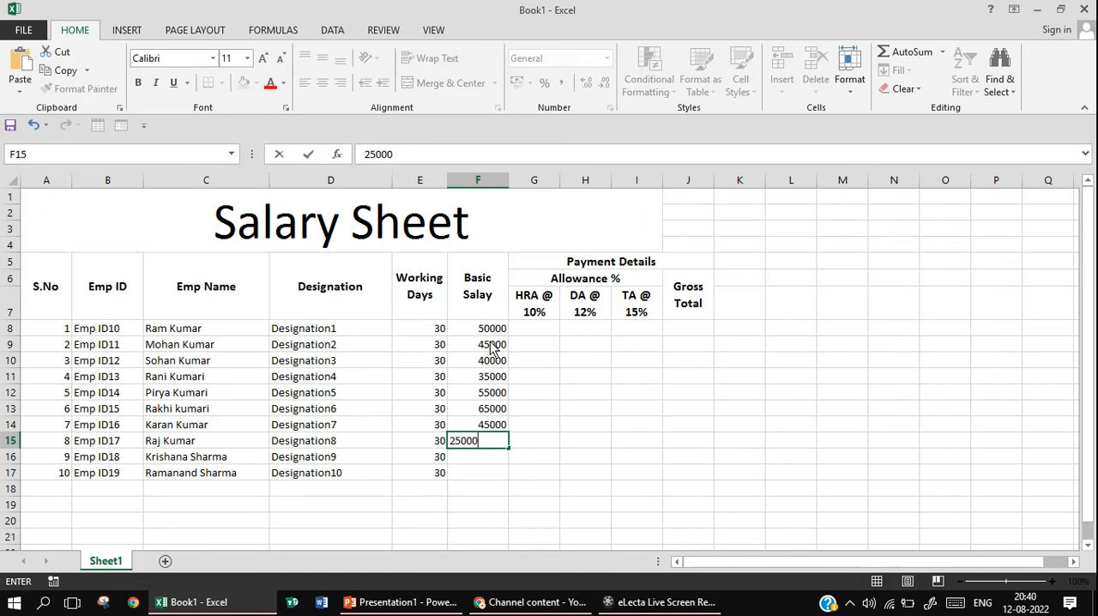
{"action": "key", "text": "Return"}
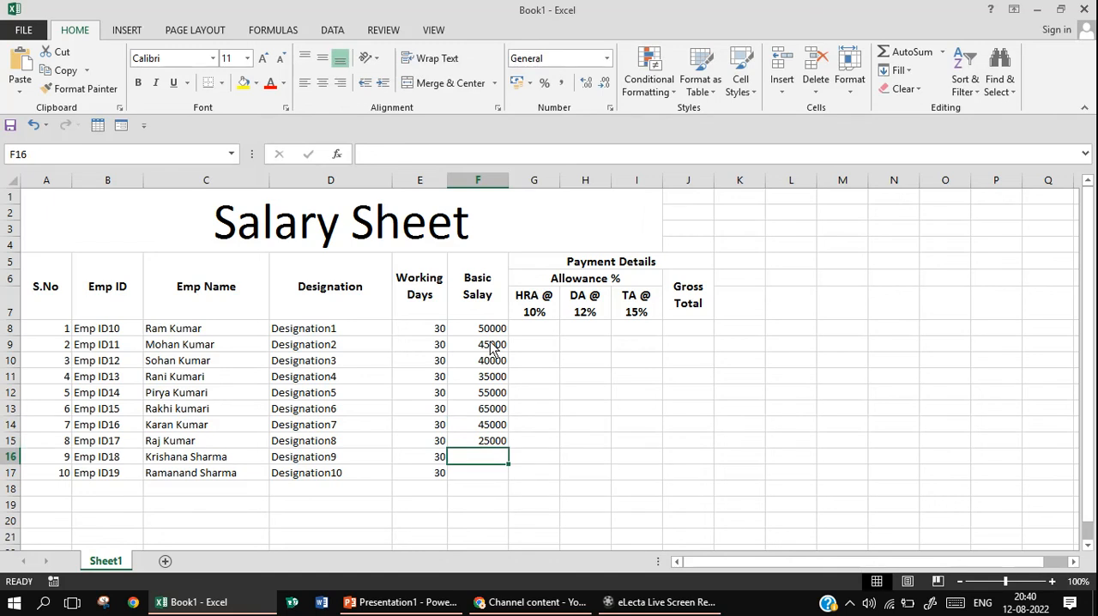
{"action": "type", "text": "35"}
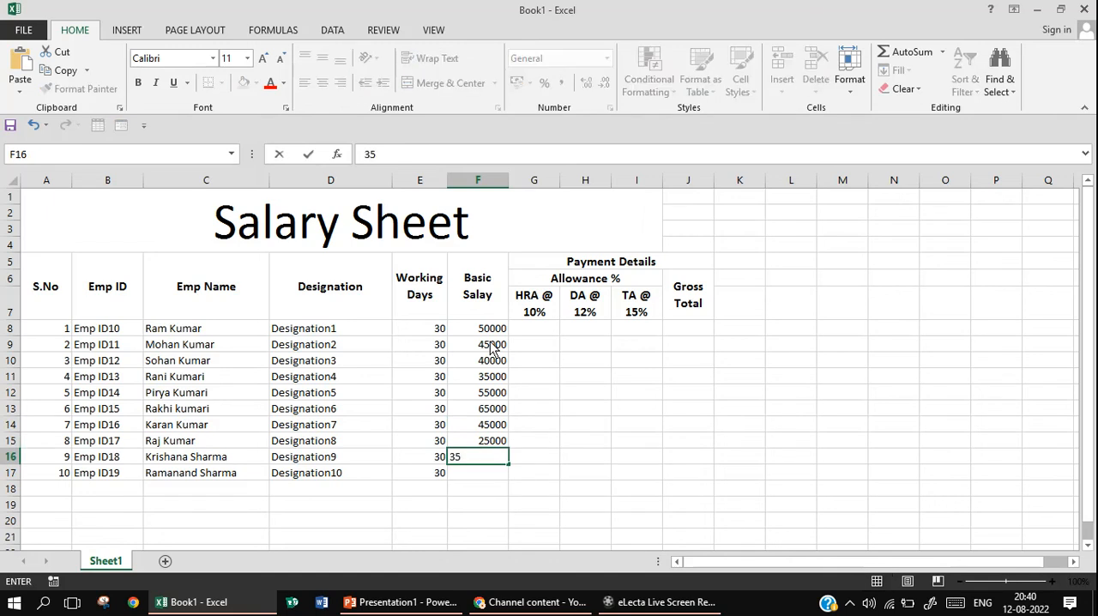
{"action": "type", "text": "0000"}
{"action": "key", "text": "BackSpace"}
{"action": "key", "text": "Return"}
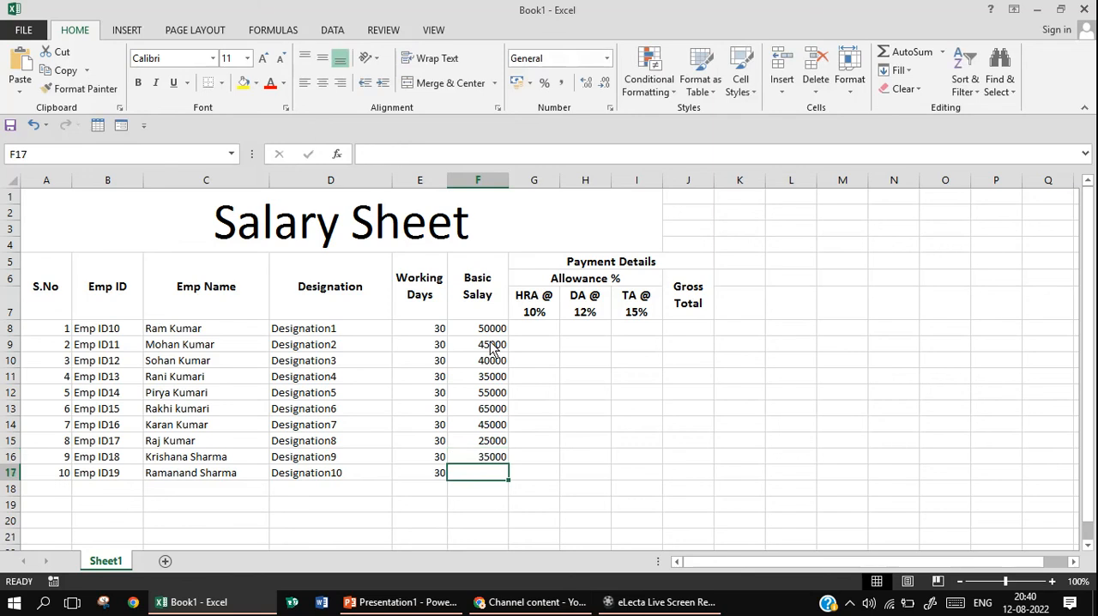
{"action": "type", "text": "40000"}
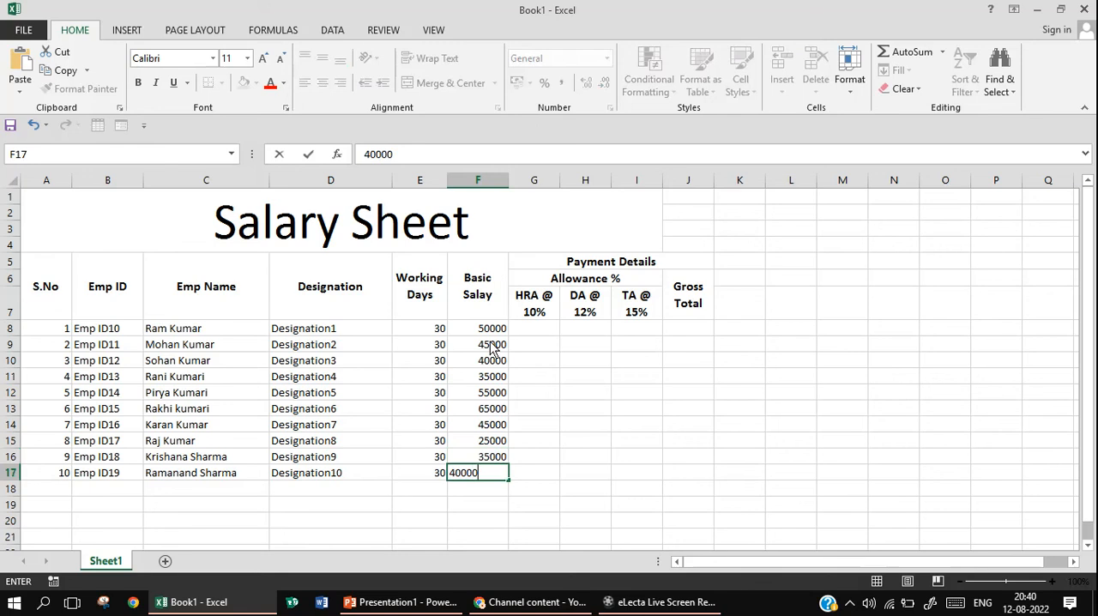
{"action": "key", "text": "Return"}
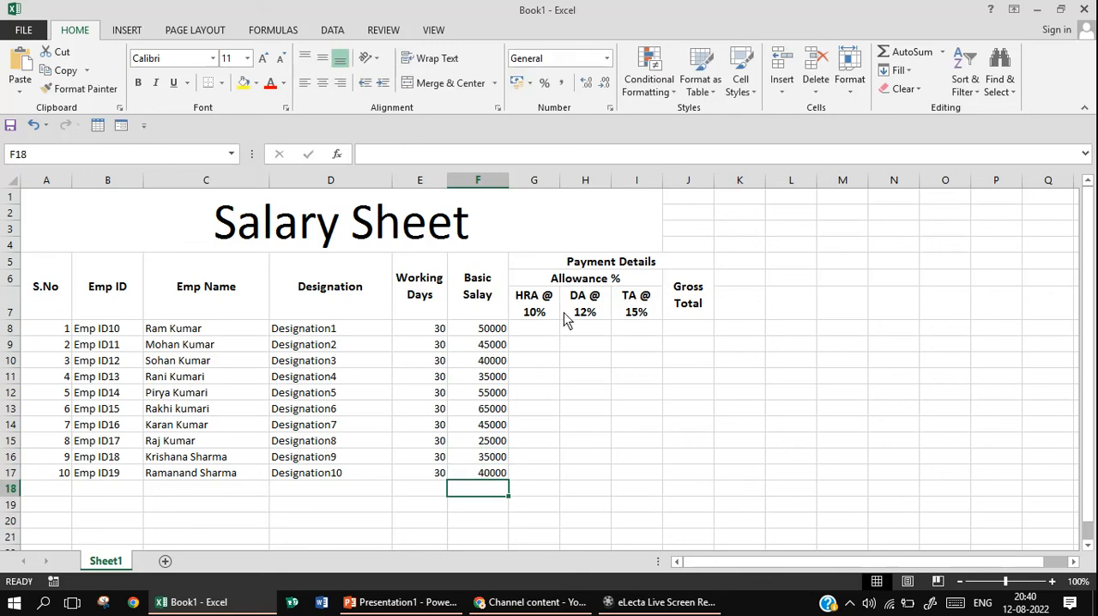
Calculate the first employee's HRA in G8 with =F8*10% and fill the formula down through G17
{"action": "left_click", "coordinate": [547, 336]}
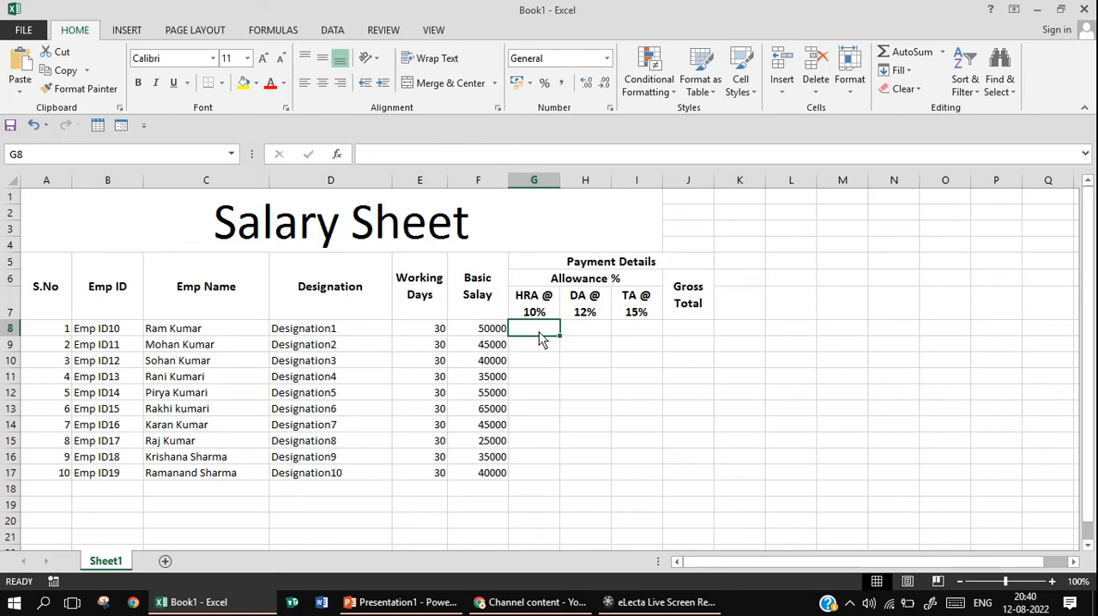
{"action": "type", "text": "="}
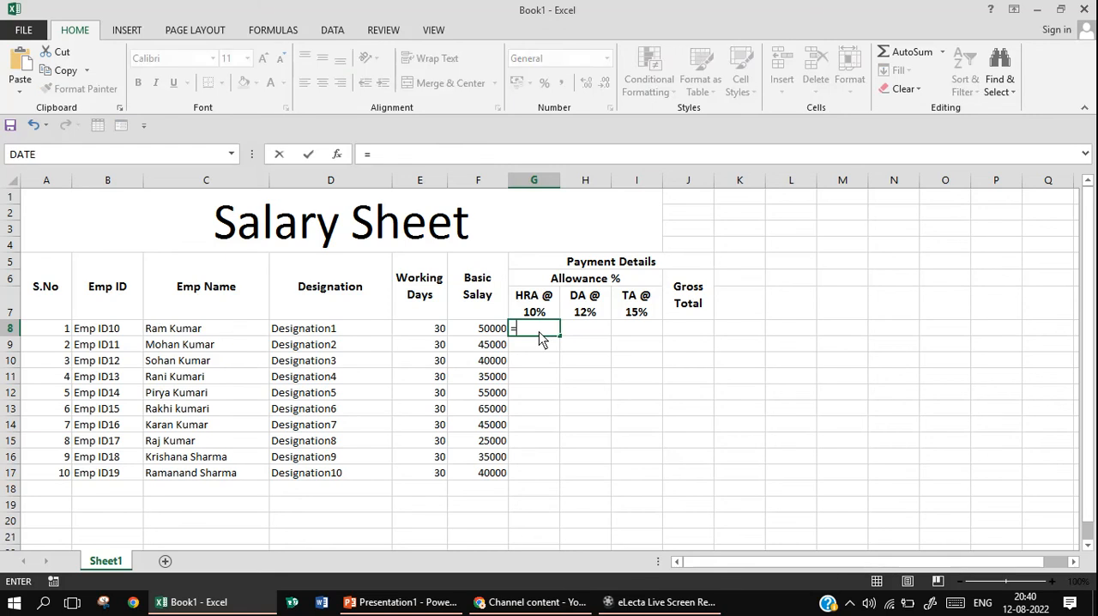
{"action": "left_click", "coordinate": [496, 333]}
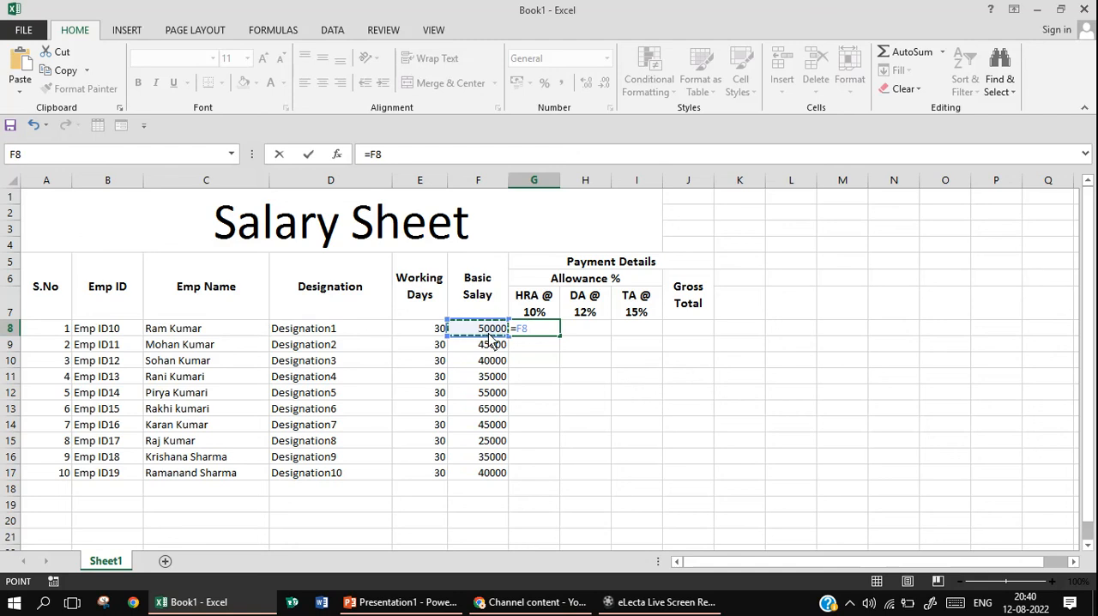
{"action": "type", "text": "*10%"}
{"action": "key", "text": "Return"}
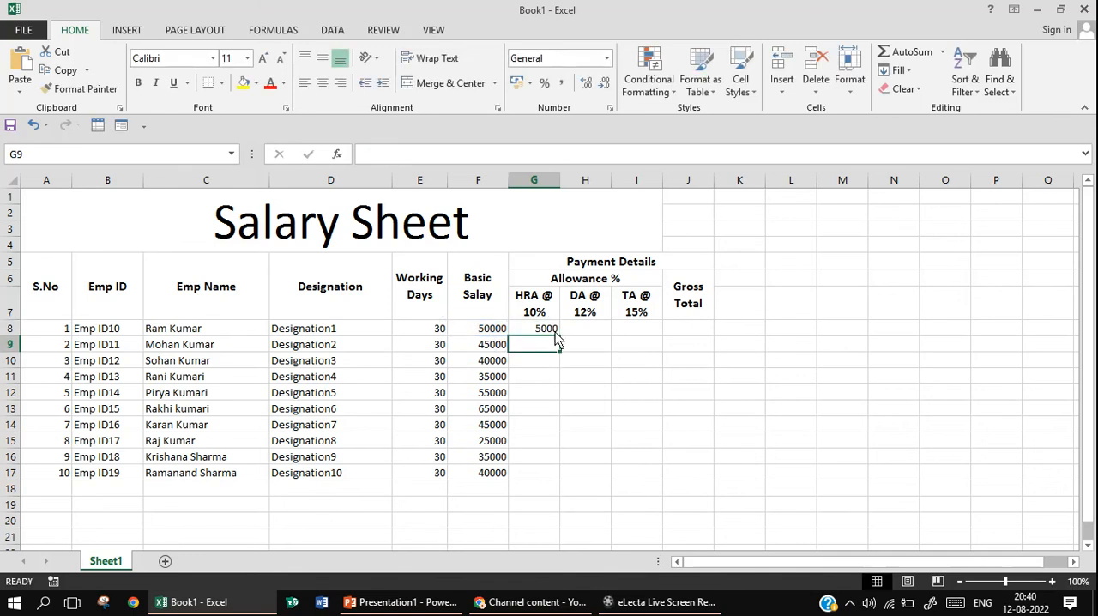
{"action": "left_click", "coordinate": [555, 329]}
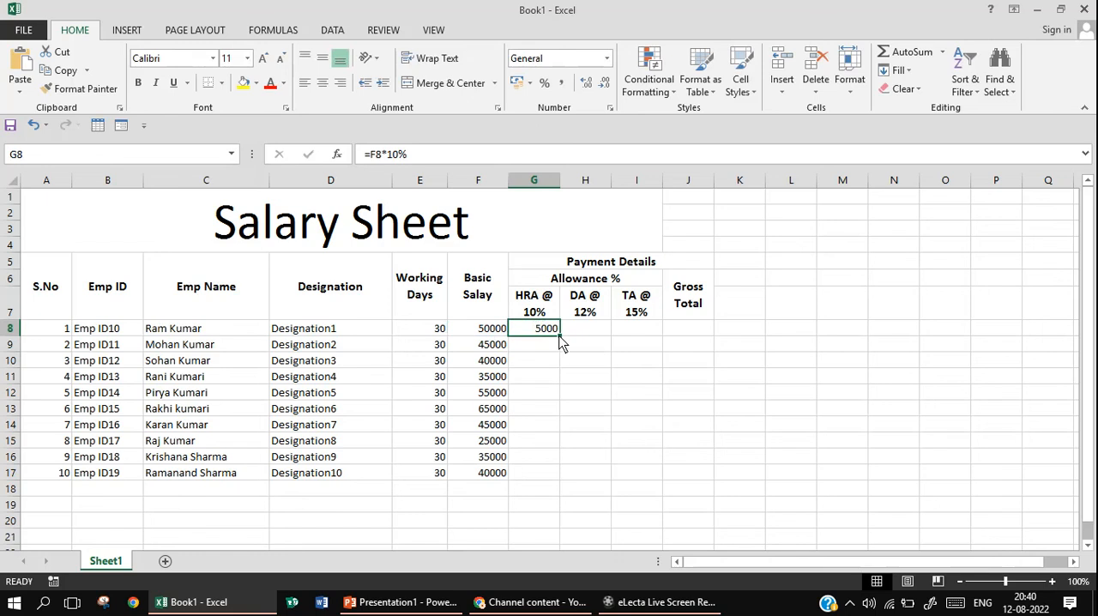
{"action": "left_click_drag", "start_coordinate": [559, 340], "coordinate": [559, 486]}
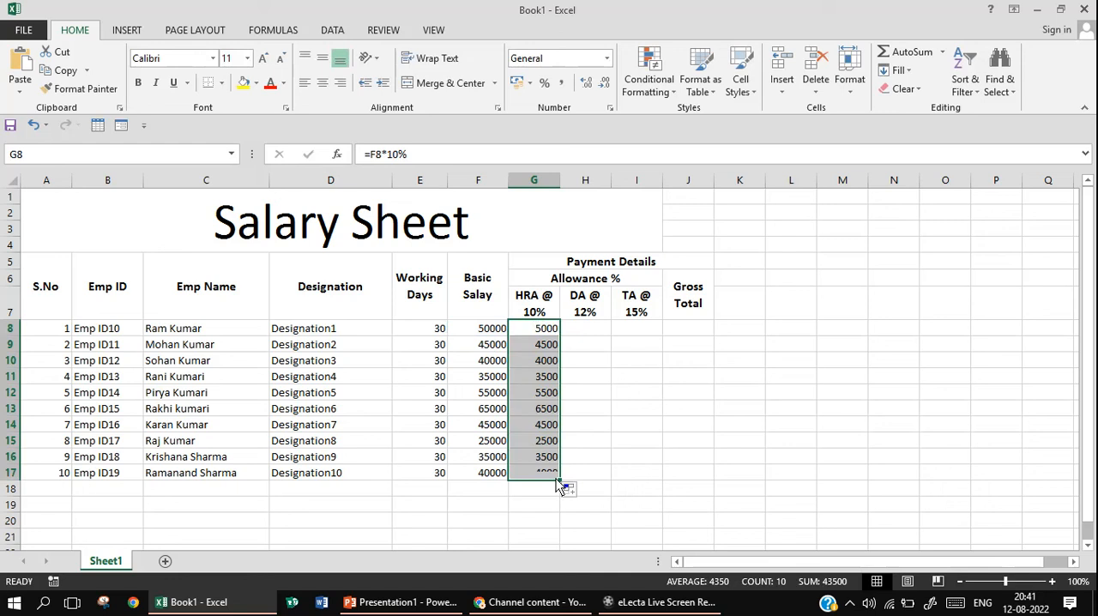
Calculate the first employee's DA in H8 with =F8*12% and fill the formula down through H17
{"action": "left_click", "coordinate": [582, 336]}
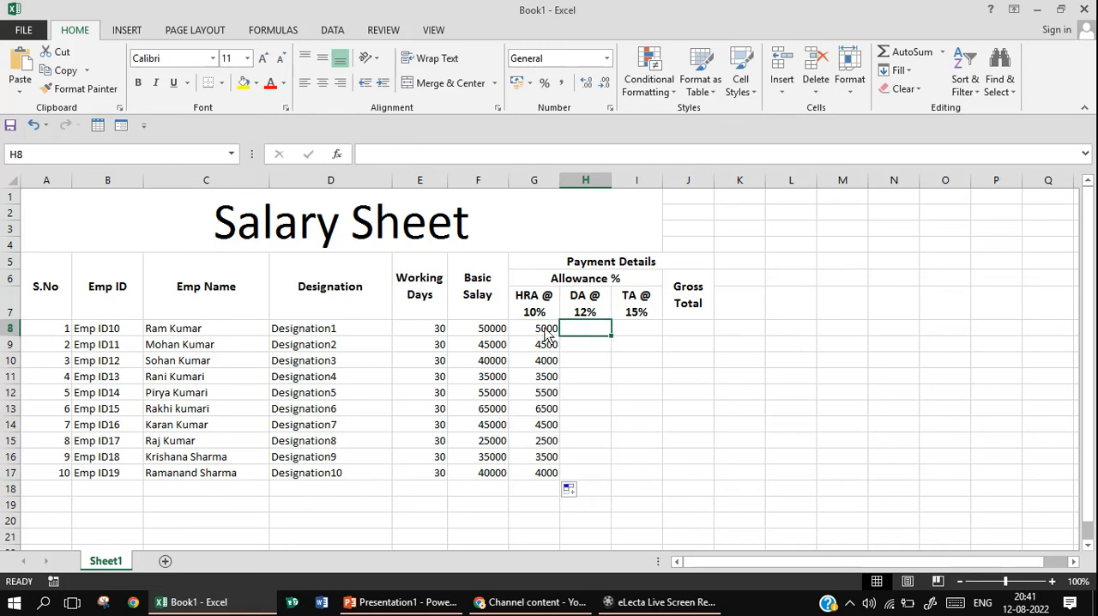
{"action": "left_click", "coordinate": [500, 335]}
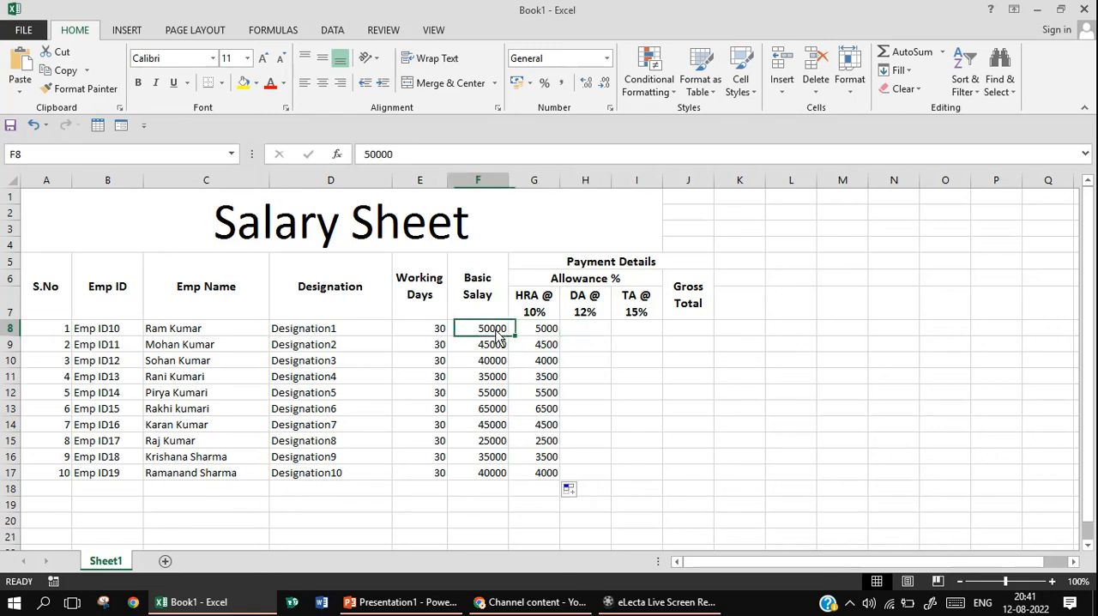
{"action": "left_click", "coordinate": [583, 336]}
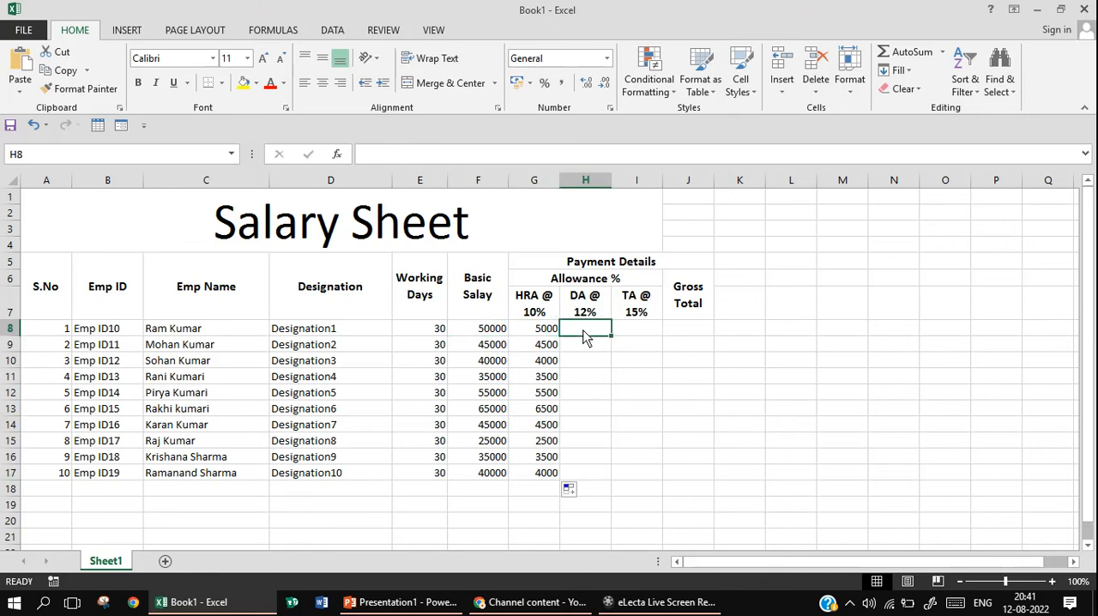
{"action": "type", "text": "="}
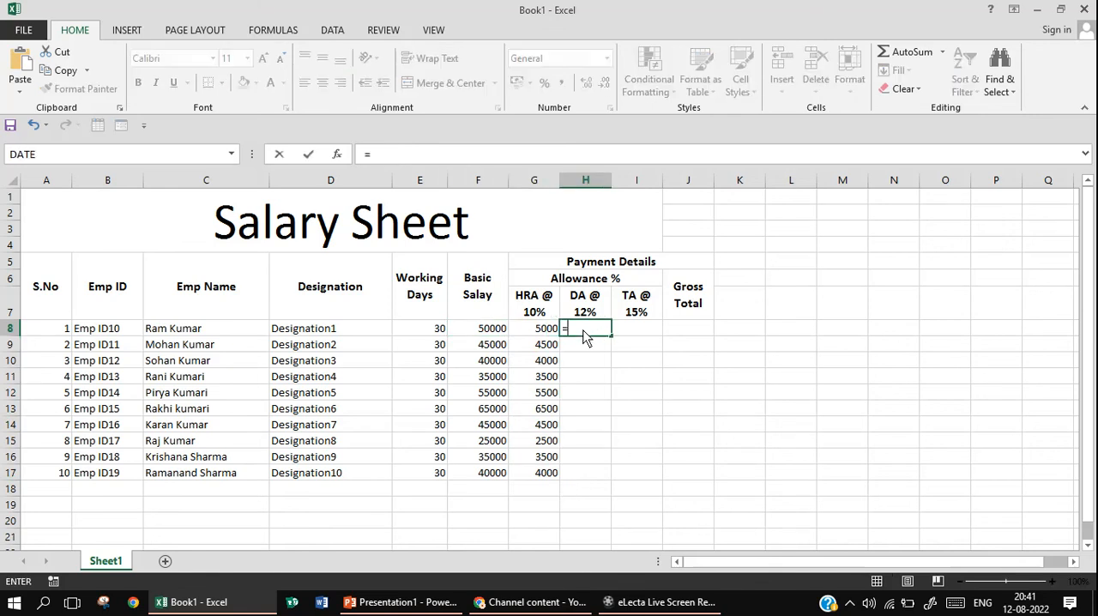
{"action": "left_click", "coordinate": [491, 335]}
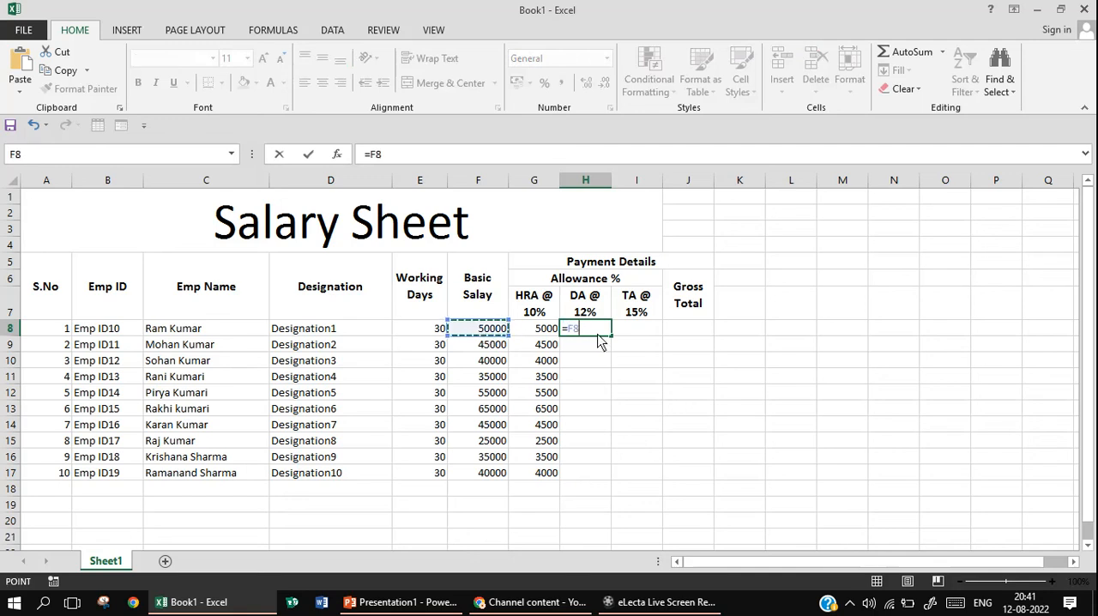
{"action": "type", "text": "*12%"}
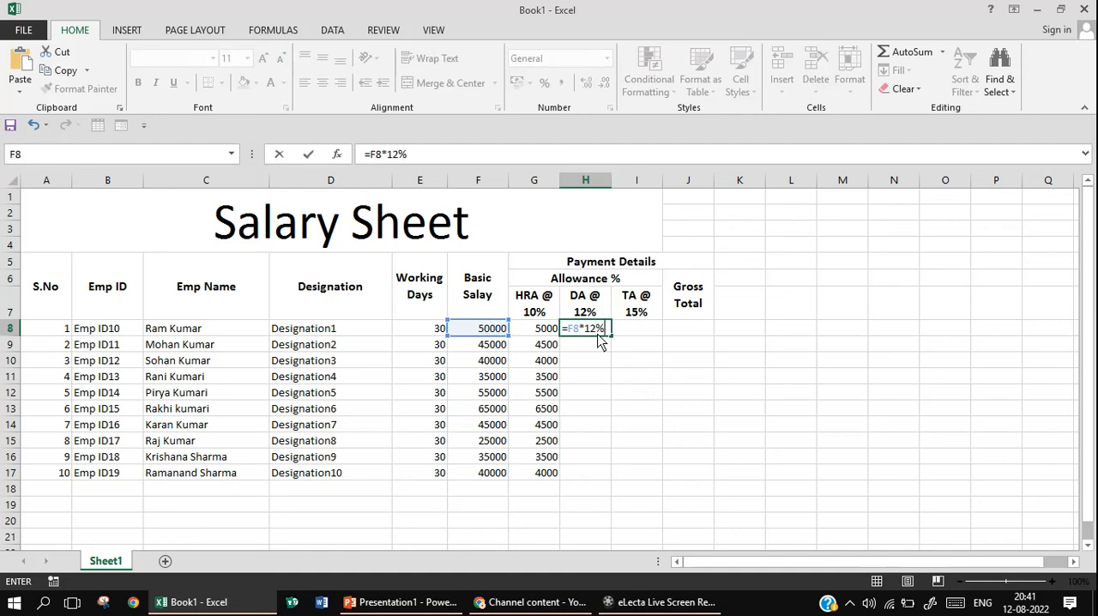
{"action": "key", "text": "Return"}
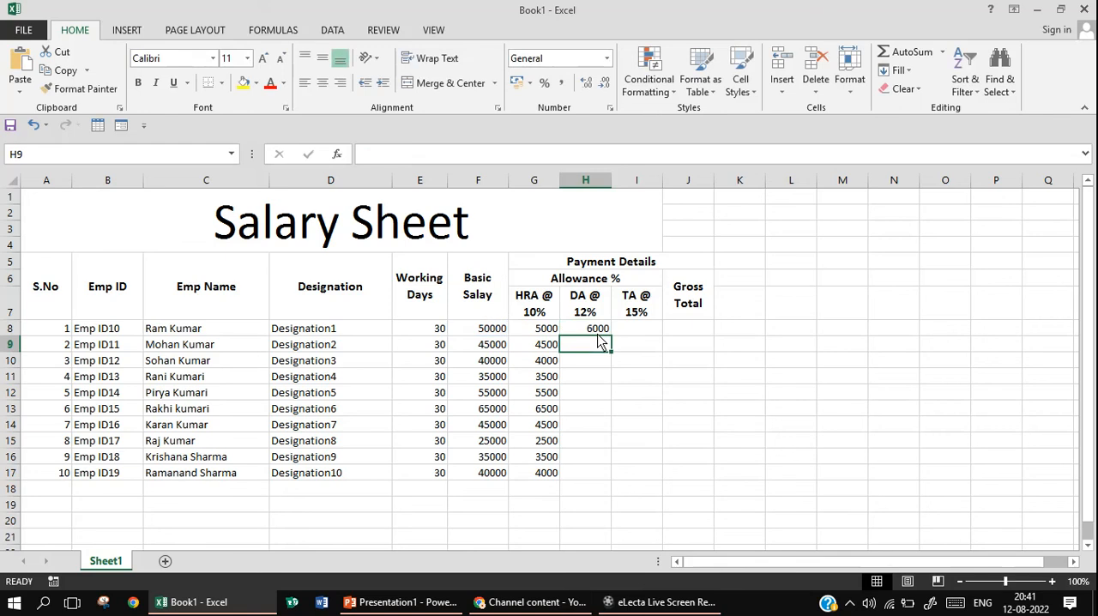
{"action": "left_click", "coordinate": [604, 331]}
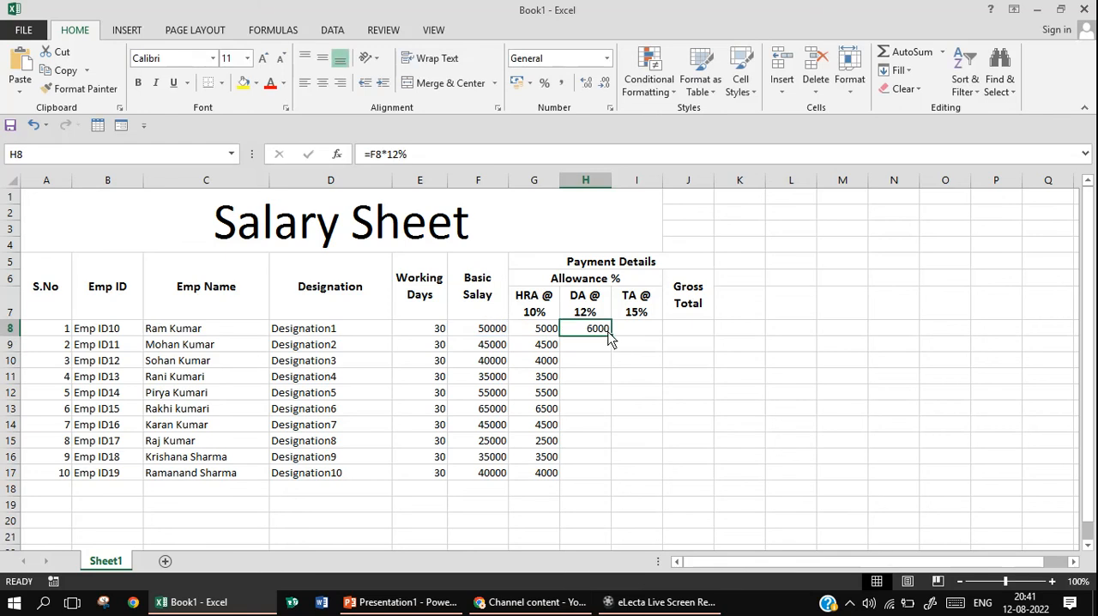
{"action": "left_click_drag", "start_coordinate": [610, 337], "coordinate": [613, 482]}
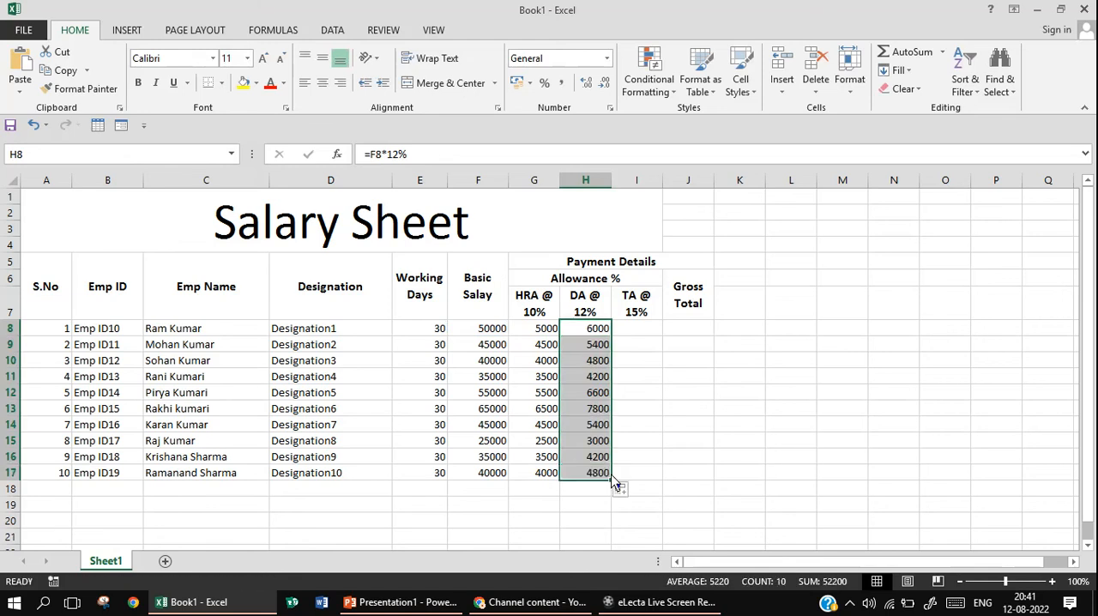
Calculate the first employee's TA in I8 with =F8*15% and fill the formula down through I17
{"action": "left_click", "coordinate": [645, 334]}
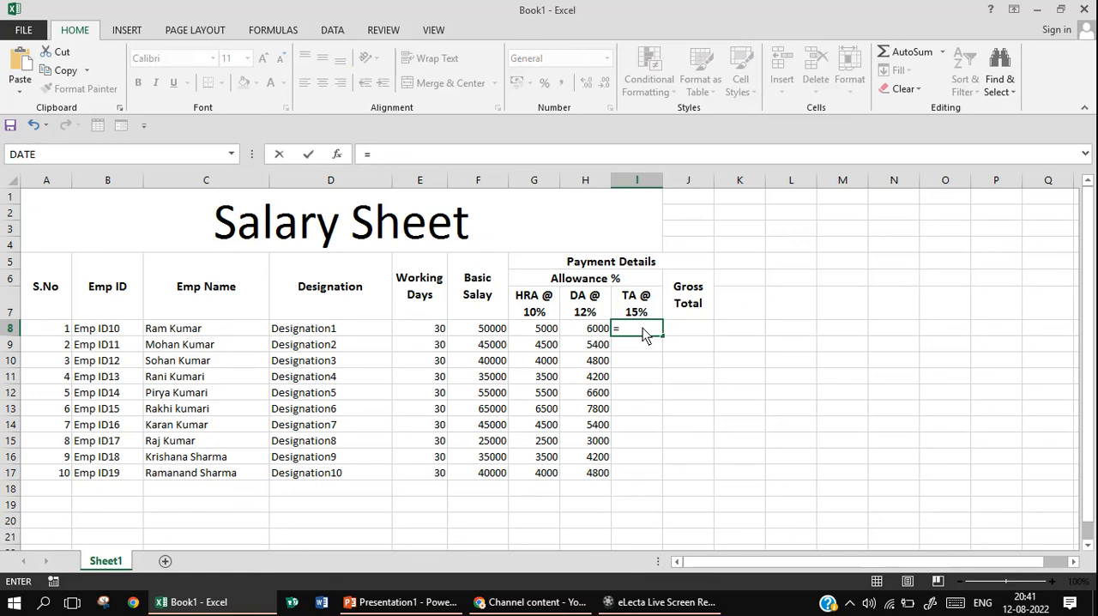
{"action": "left_click", "coordinate": [502, 335]}
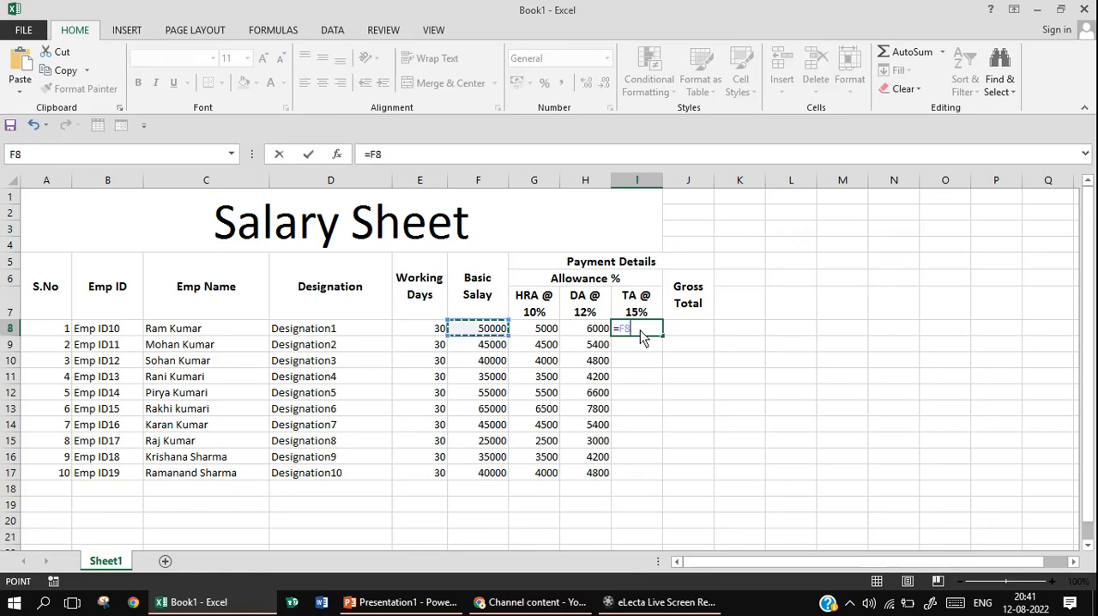
{"action": "type", "text": "*15"}
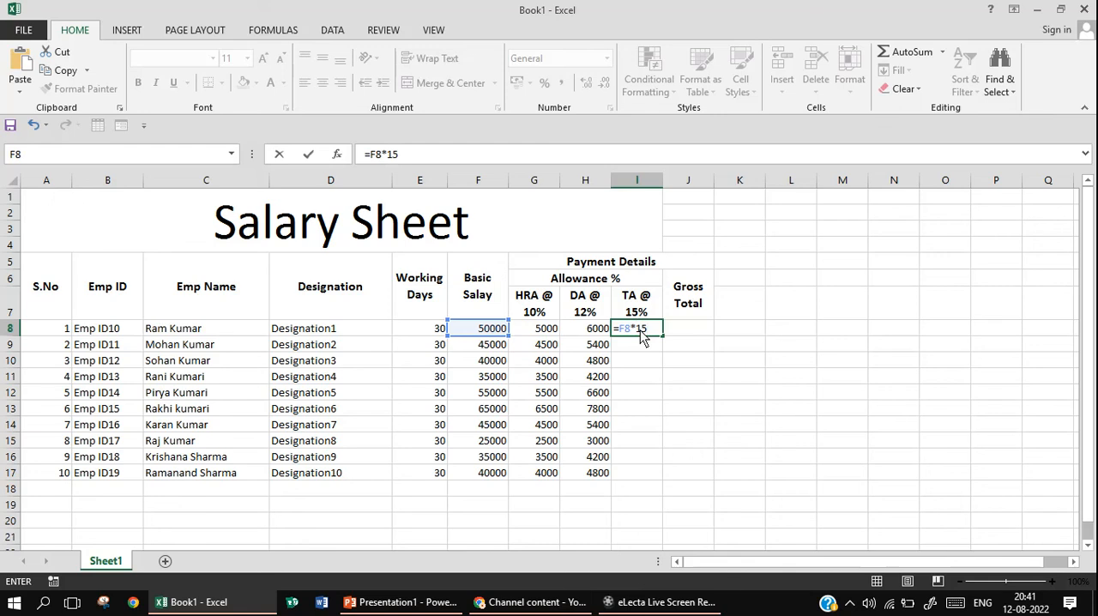
{"action": "type", "text": "%"}
{"action": "key", "text": "Return"}
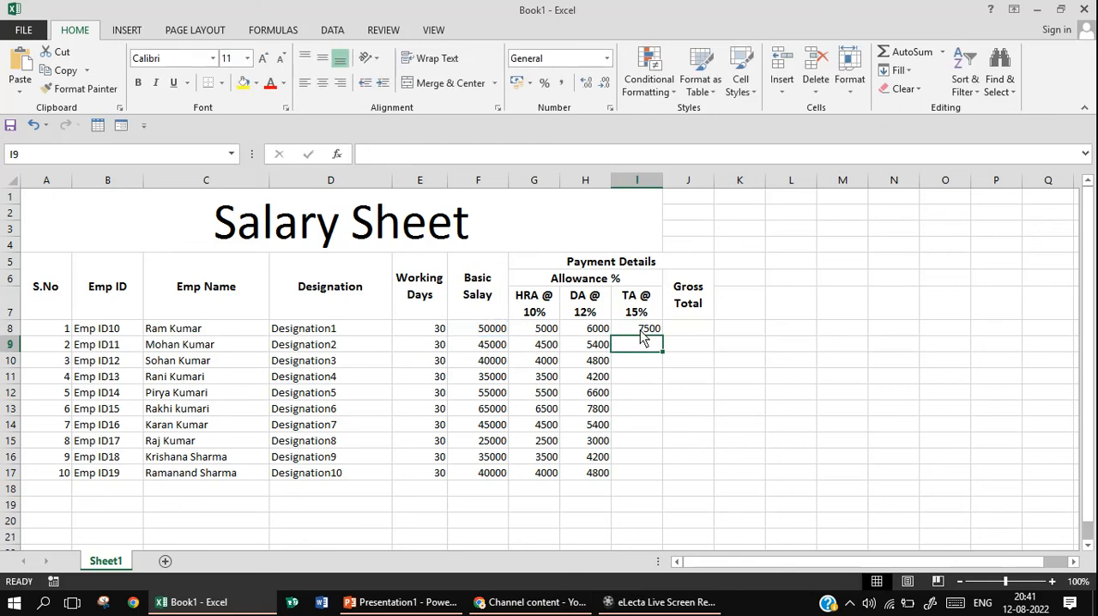
{"action": "left_click", "coordinate": [644, 331]}
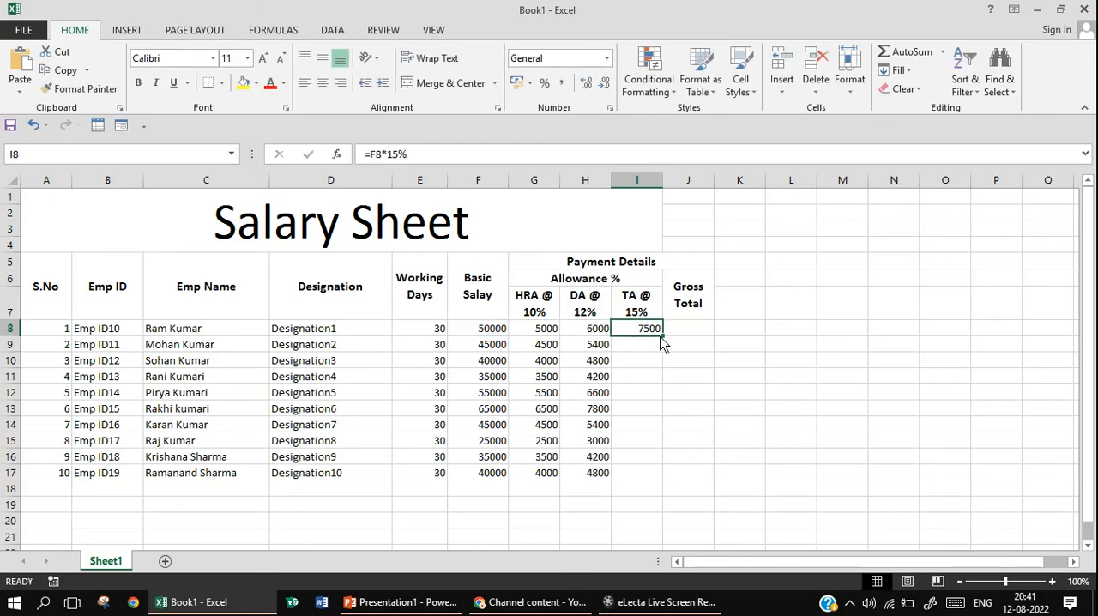
{"action": "left_click_drag", "start_coordinate": [660, 336], "coordinate": [661, 477]}
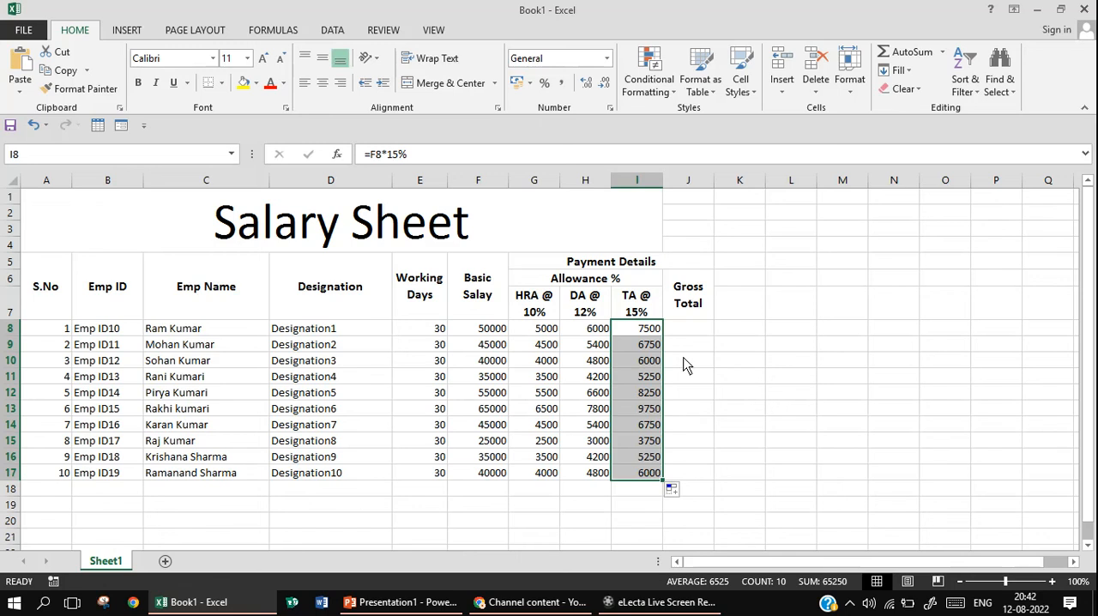
Fill the Gross Total column J8:J17 by applying AutoSum's Sum to the range F8:J17
{"action": "left_click", "coordinate": [494, 334]}
{"action": "left_click_drag", "start_coordinate": [495, 335], "coordinate": [675, 403]}
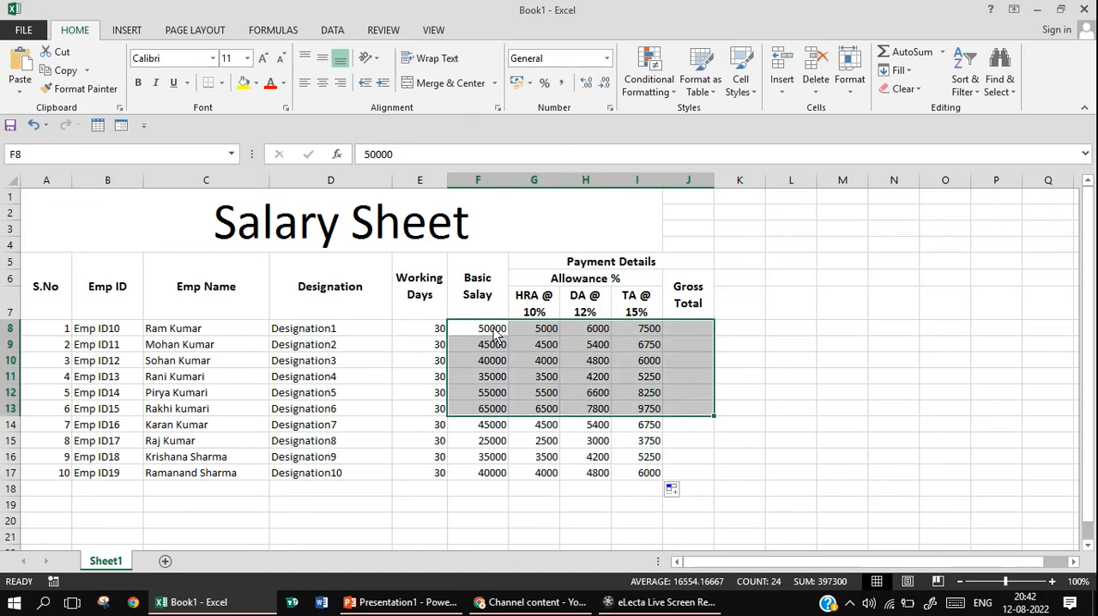
{"action": "left_click_drag", "start_coordinate": [496, 336], "coordinate": [694, 451]}
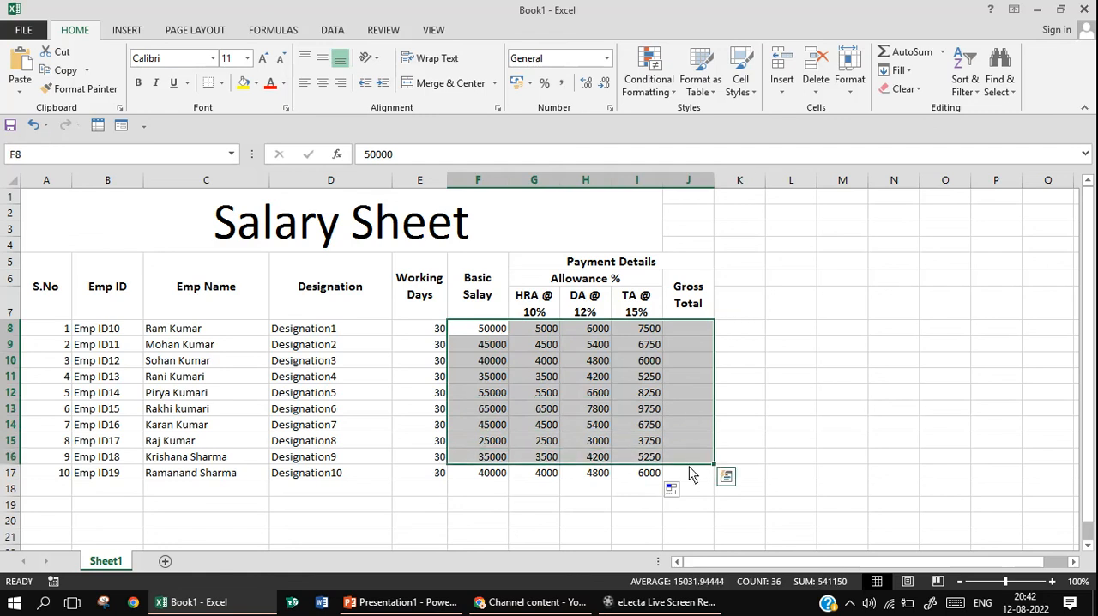
{"action": "left_click", "coordinate": [479, 329]}
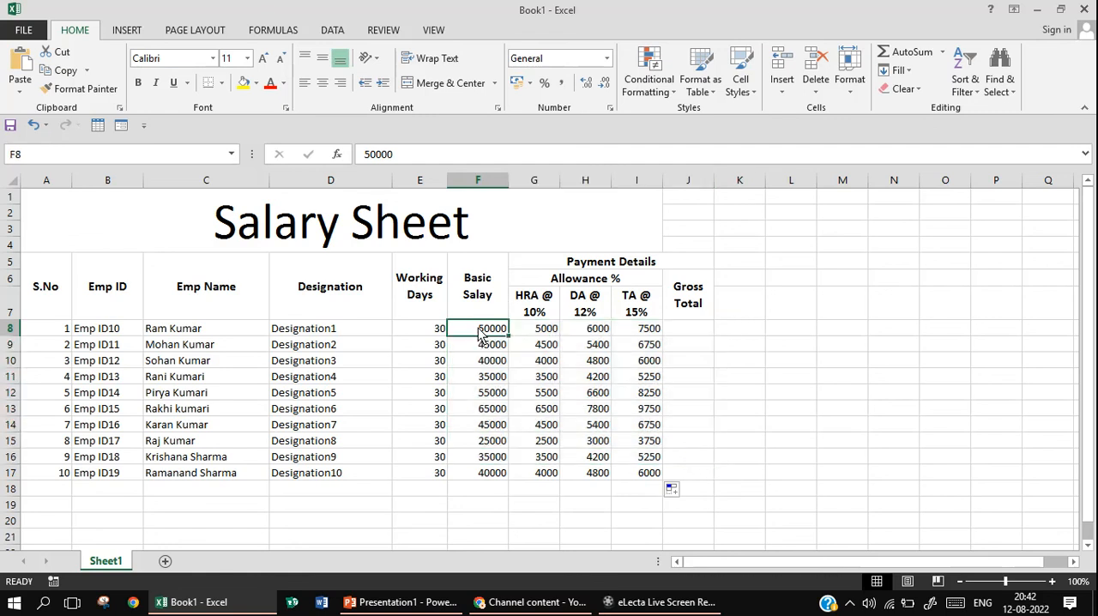
{"action": "left_click_drag", "start_coordinate": [478, 334], "coordinate": [700, 477]}
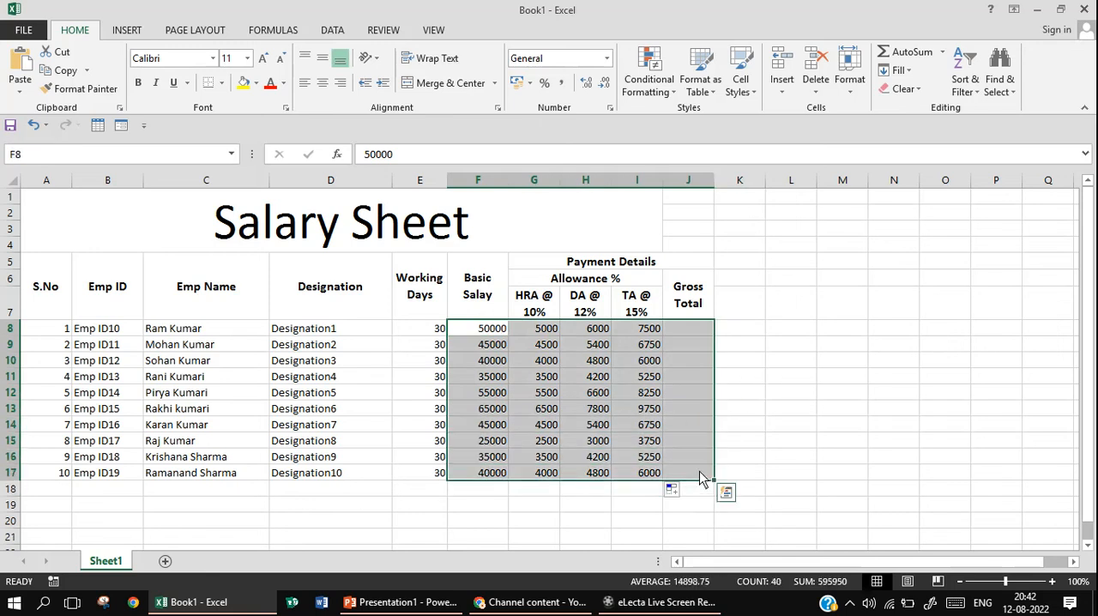
{"action": "left_click", "coordinate": [942, 52]}
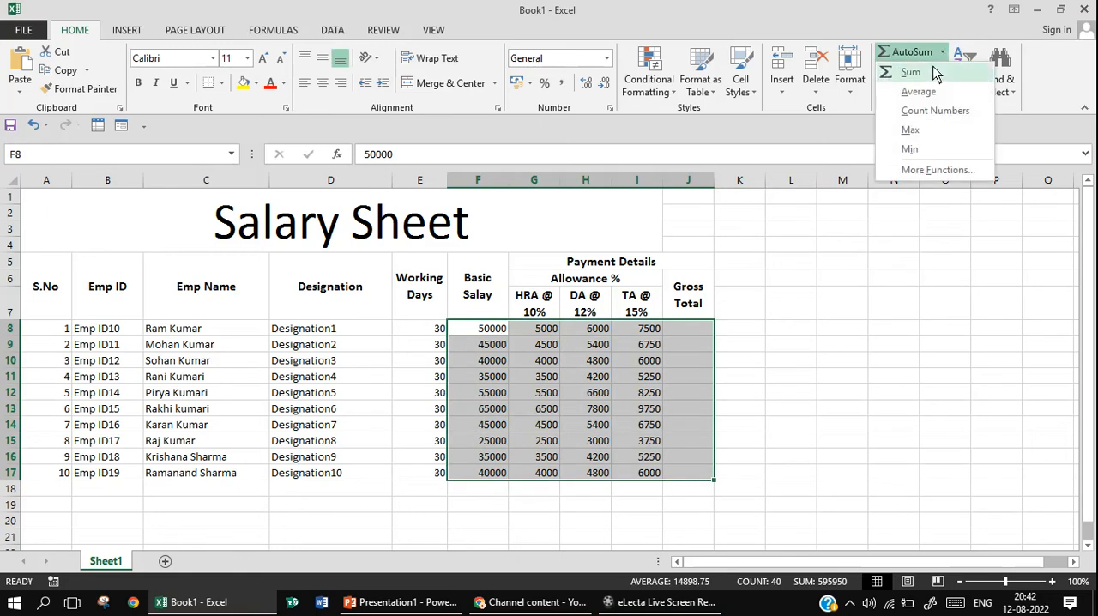
{"action": "left_click", "coordinate": [911, 72]}
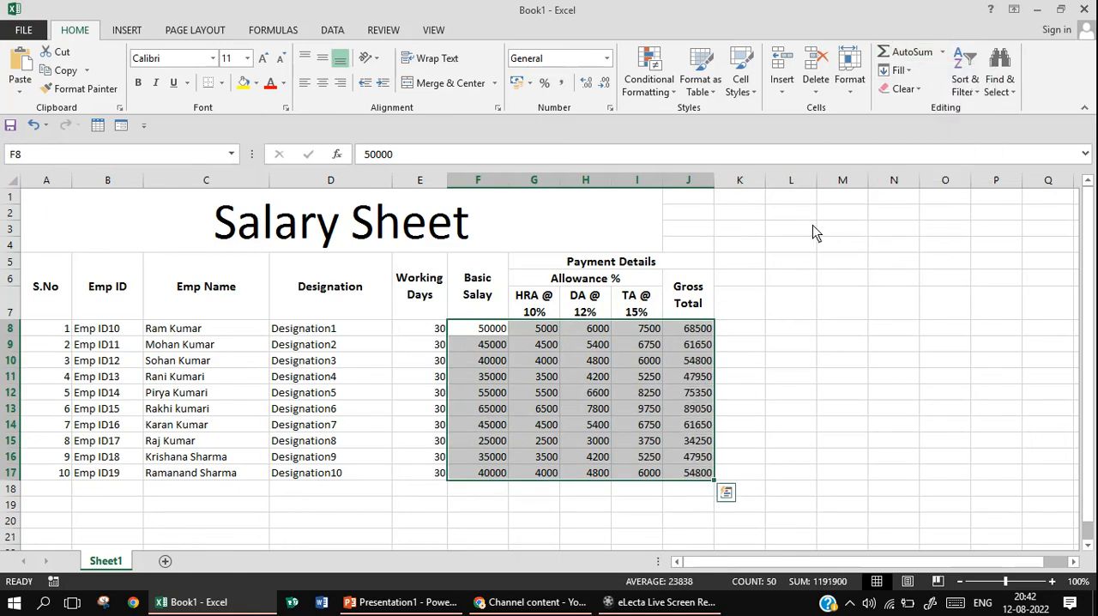
{"action": "left_click", "coordinate": [789, 324]}
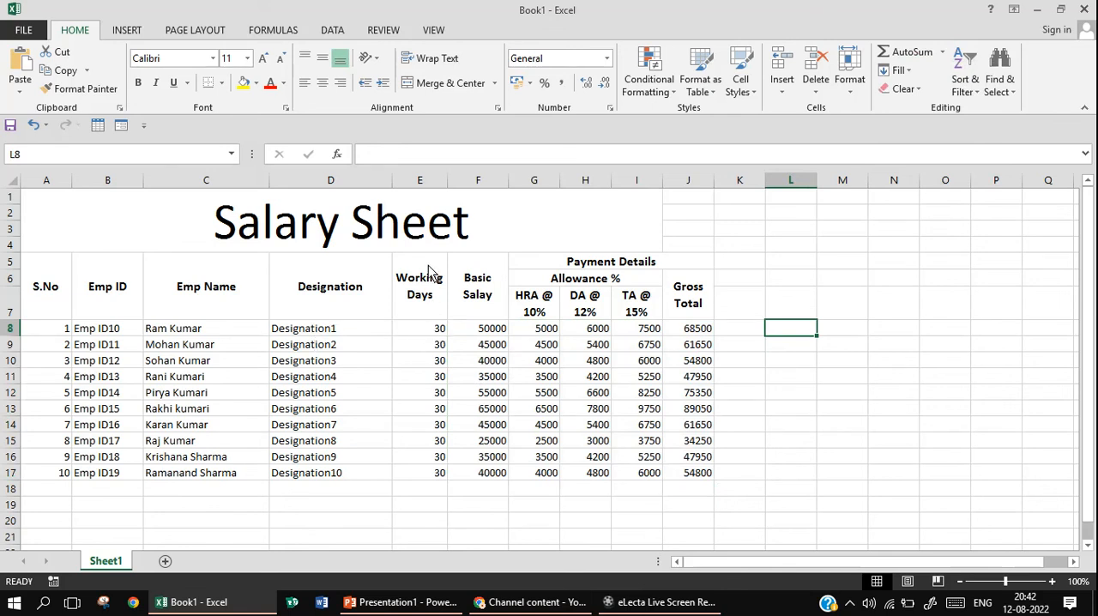
Toggle the horizontal centre alignment for the whole Working Days column E
{"action": "left_click", "coordinate": [421, 181]}
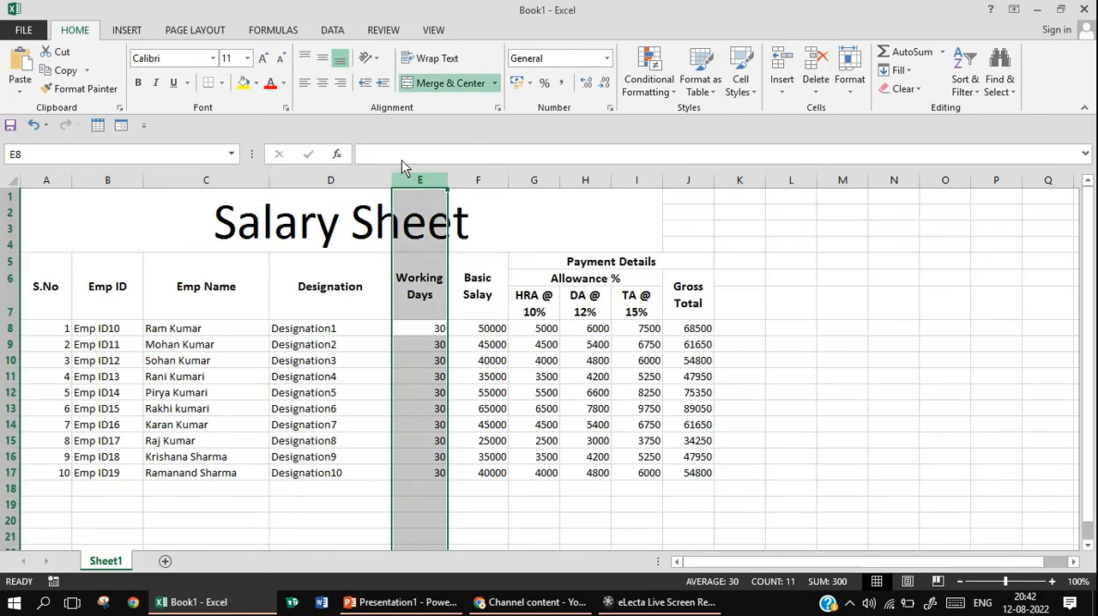
{"action": "left_click", "coordinate": [321, 84]}
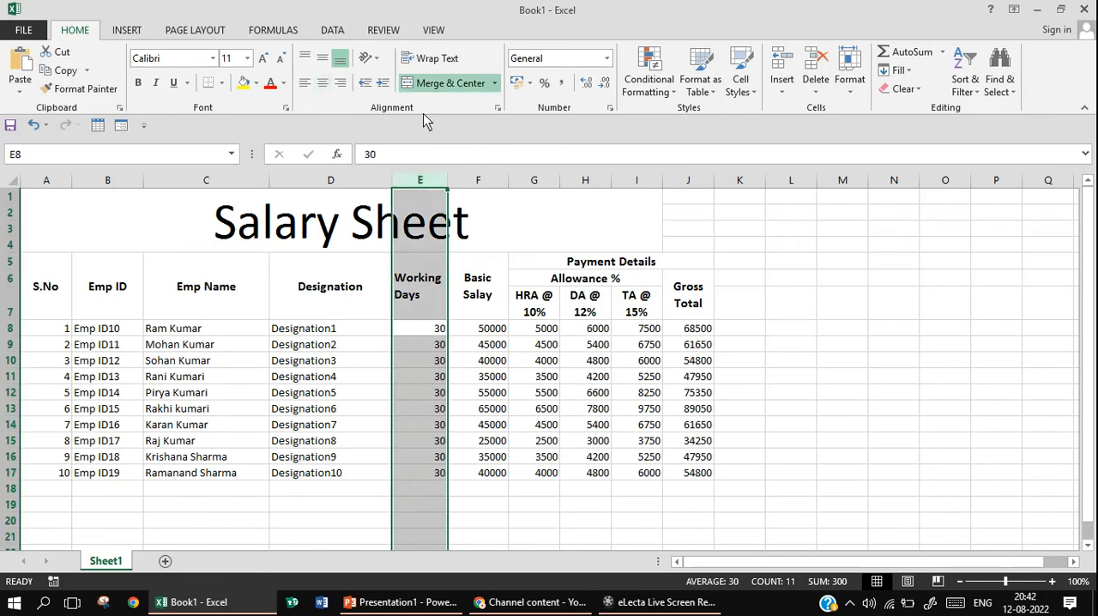
{"action": "left_click", "coordinate": [539, 345]}
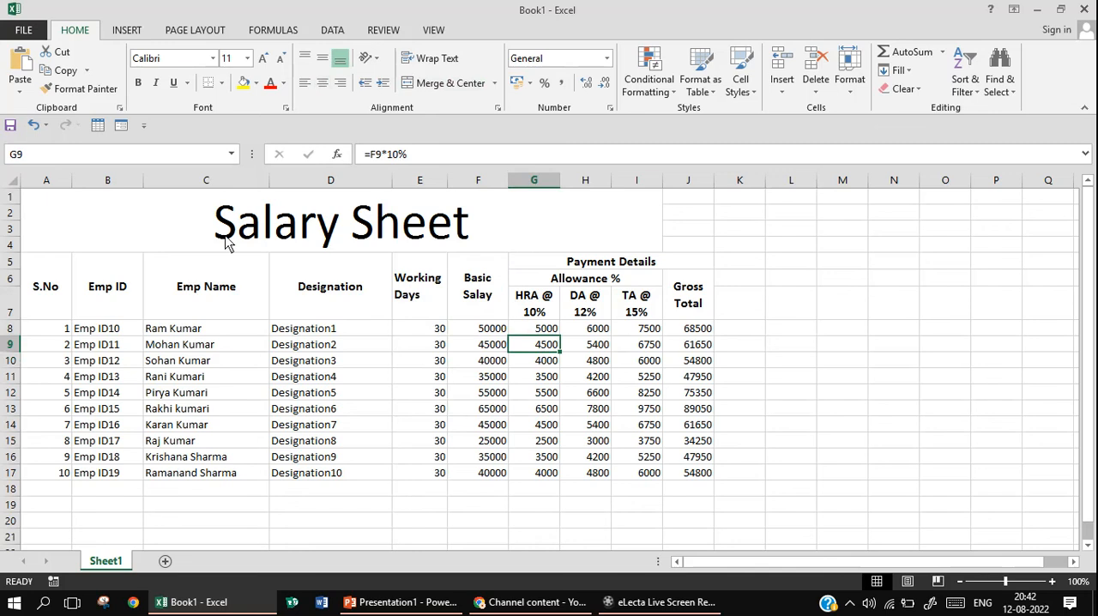
Extend the merged, centred Salary Sheet title across A1:J4 so that it also spans the Gross Total column
{"action": "left_click", "coordinate": [116, 215]}
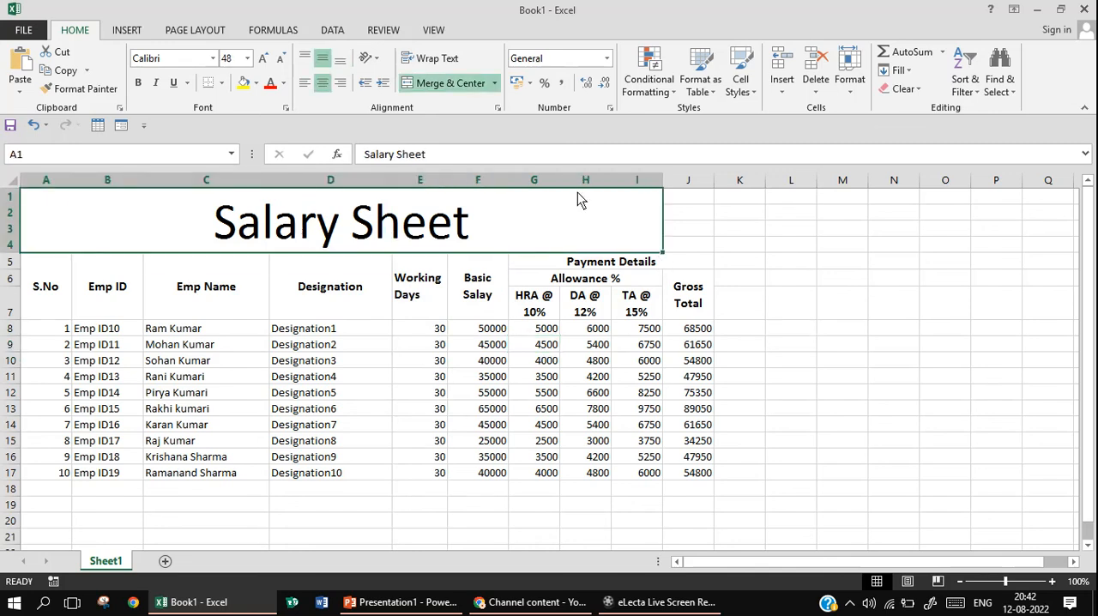
{"action": "left_click_drag", "start_coordinate": [578, 197], "coordinate": [701, 218]}
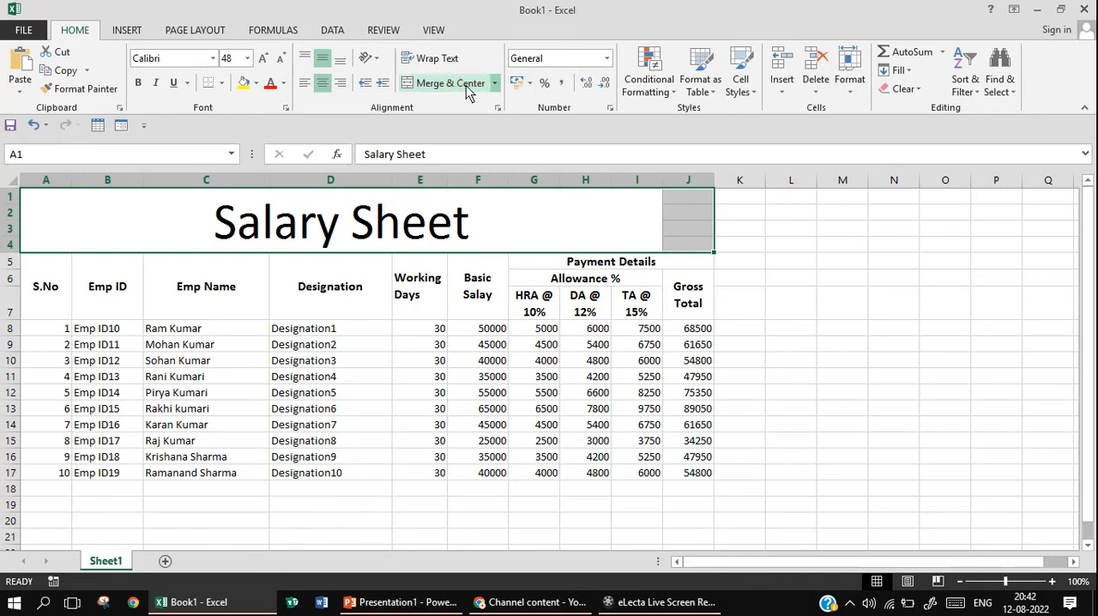
{"action": "left_click", "coordinate": [455, 83]}
{"action": "left_click", "coordinate": [466, 90]}
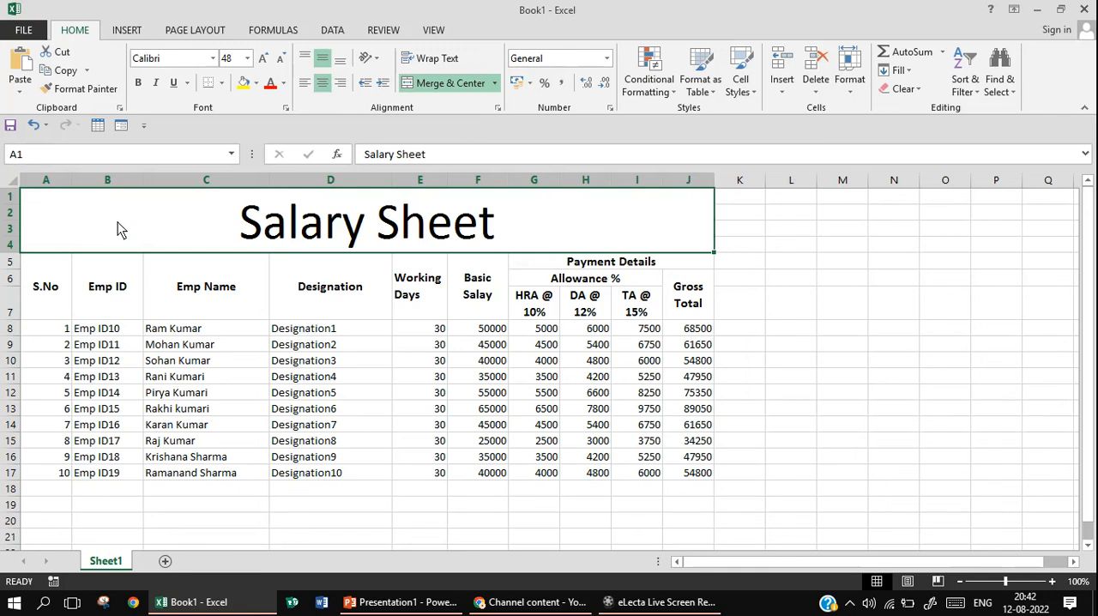
Apply All Borders to the entire salary table A1:J17, including the Salary Sheet title and headings
{"action": "left_click_drag", "start_coordinate": [91, 224], "coordinate": [522, 477]}
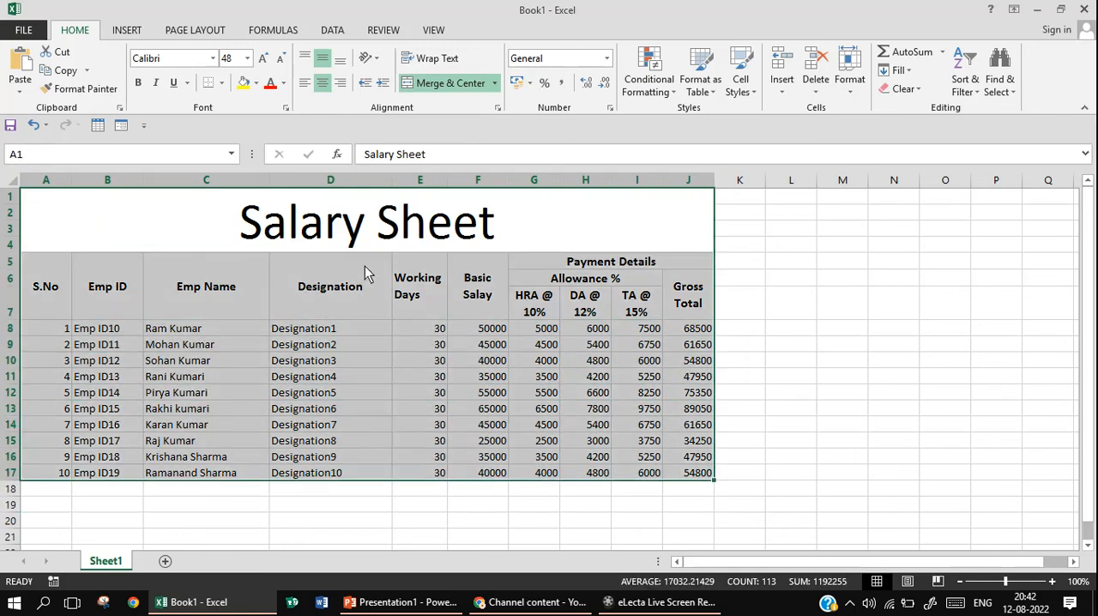
{"action": "left_click", "coordinate": [221, 82]}
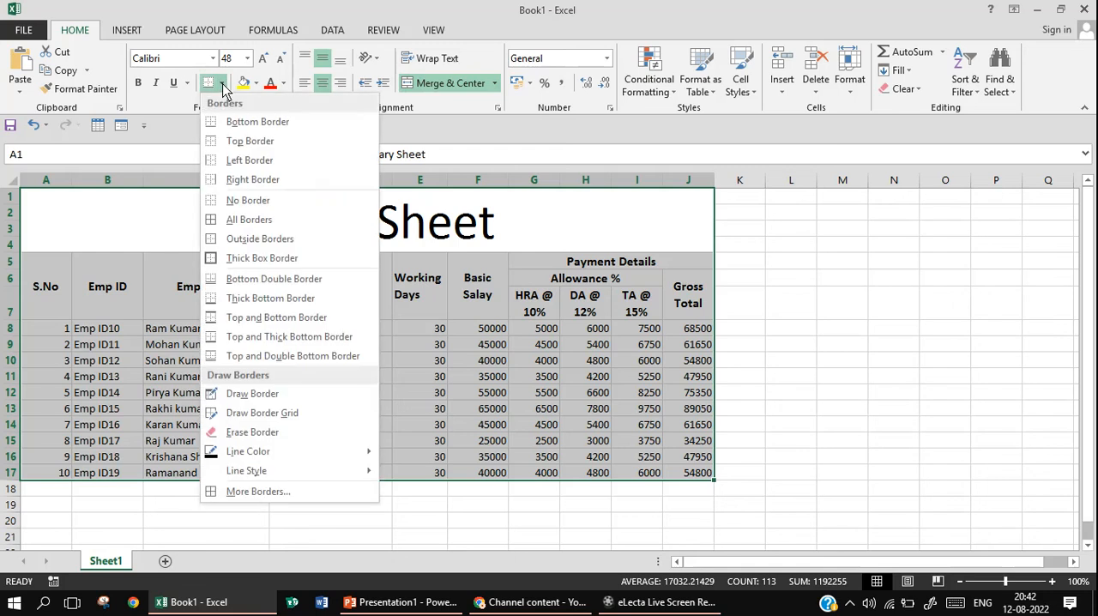
{"action": "left_click", "coordinate": [254, 221]}
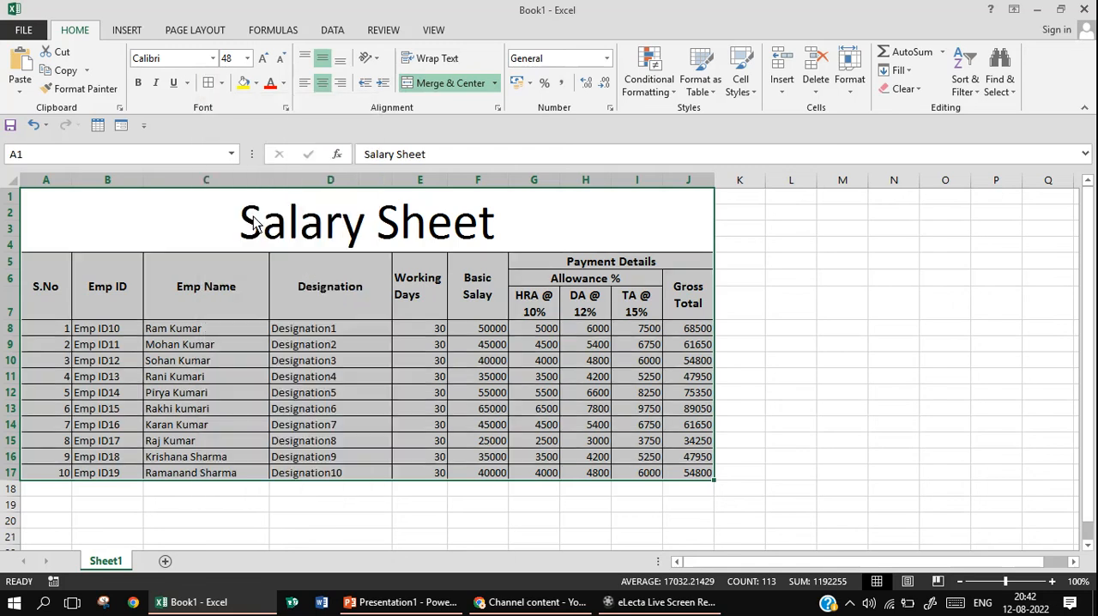
{"action": "left_click", "coordinate": [748, 344]}
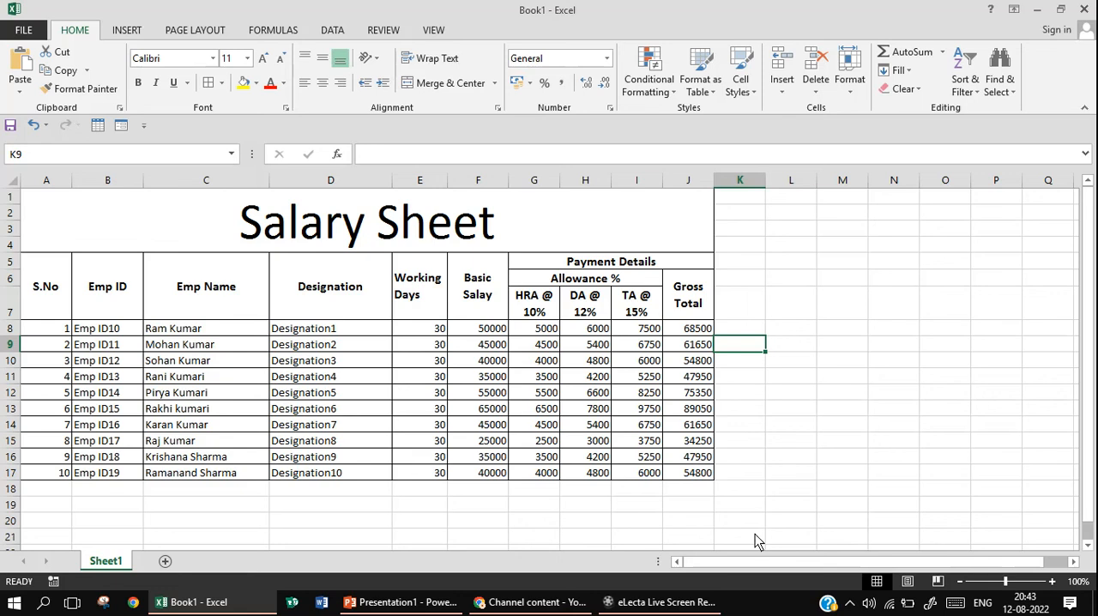
{"action": "left_click", "coordinate": [851, 603]}
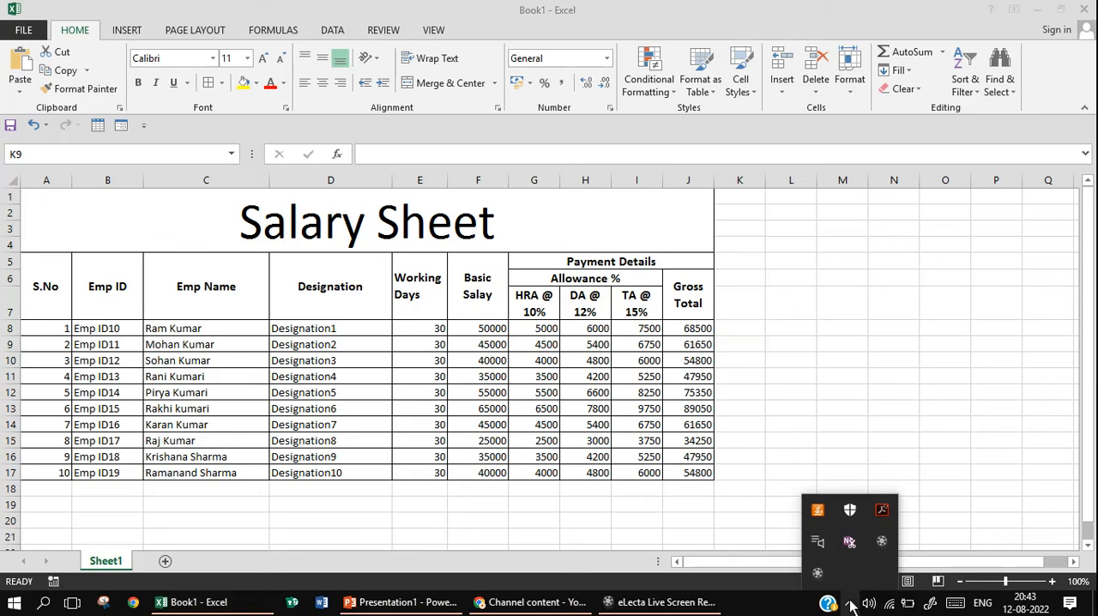
{"action": "left_click", "coordinate": [884, 546]}
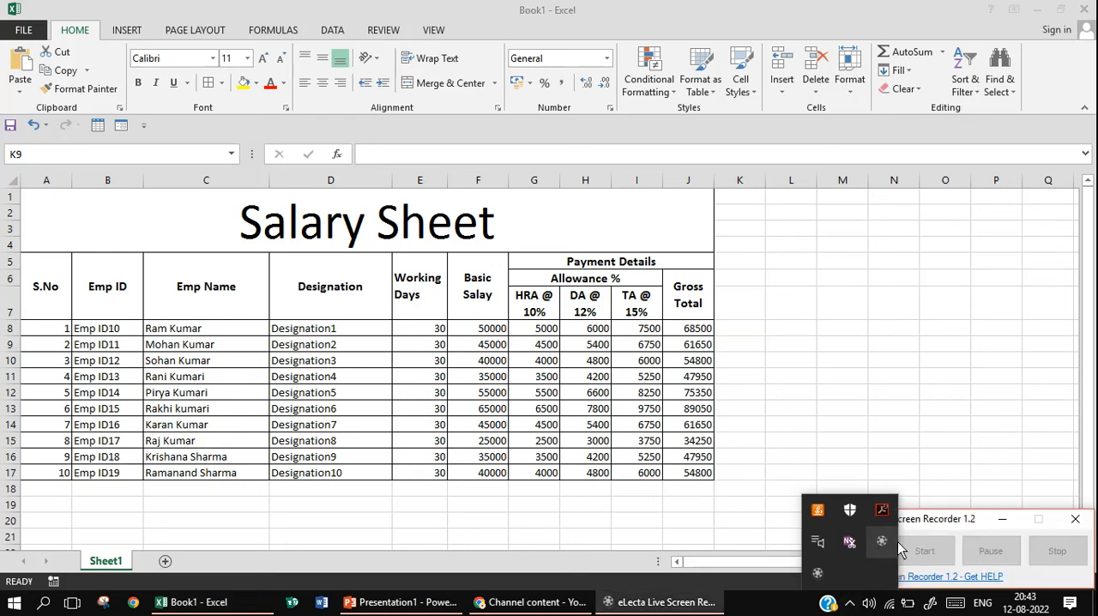
{"action": "left_click", "coordinate": [819, 571]}
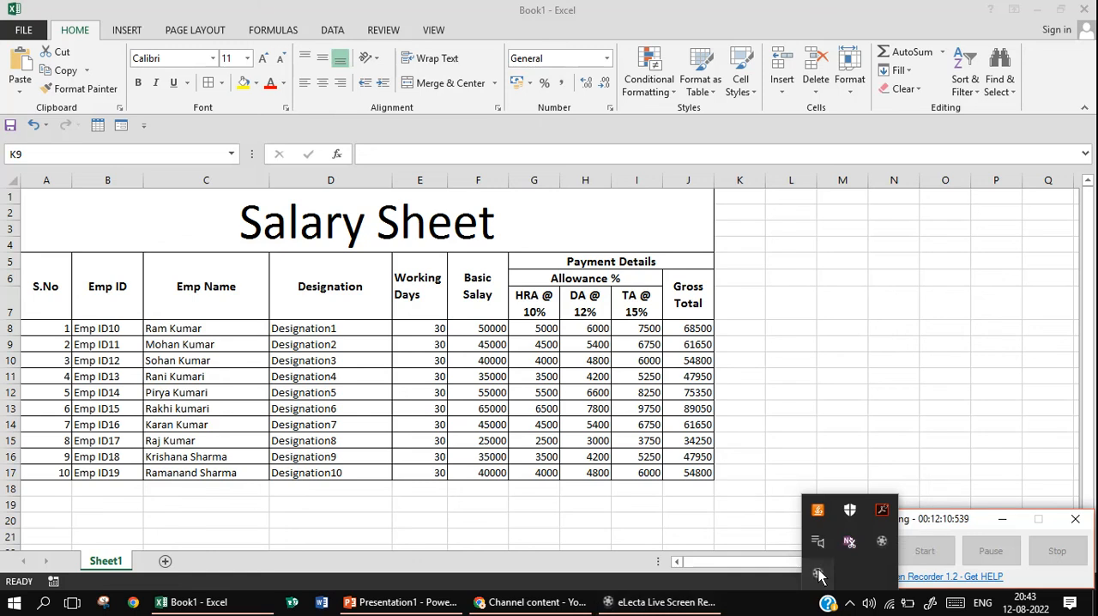